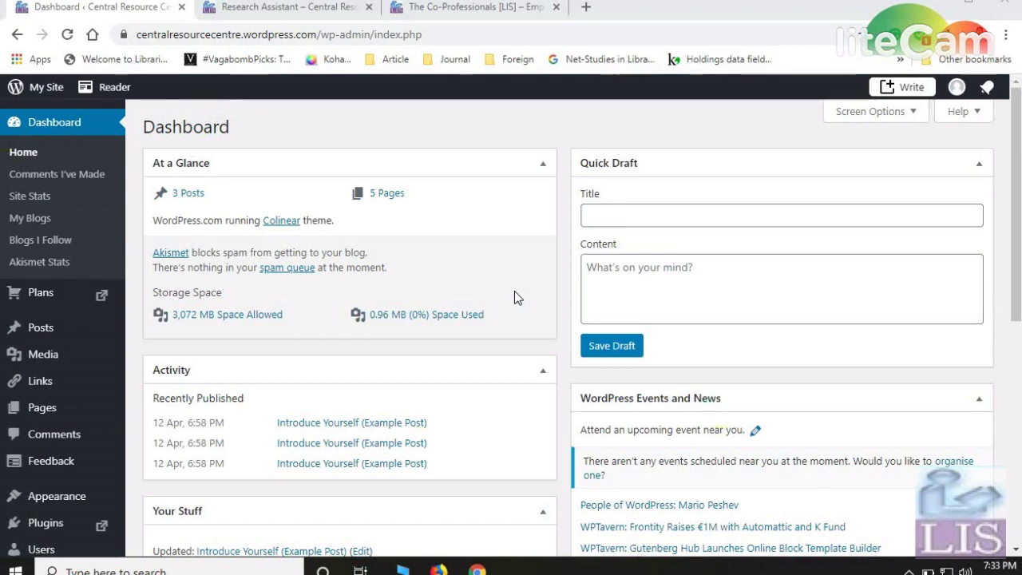
- Look through the live site's Home page down to its subscribe section and check the Home menu's submenu
left_click(281, 9)
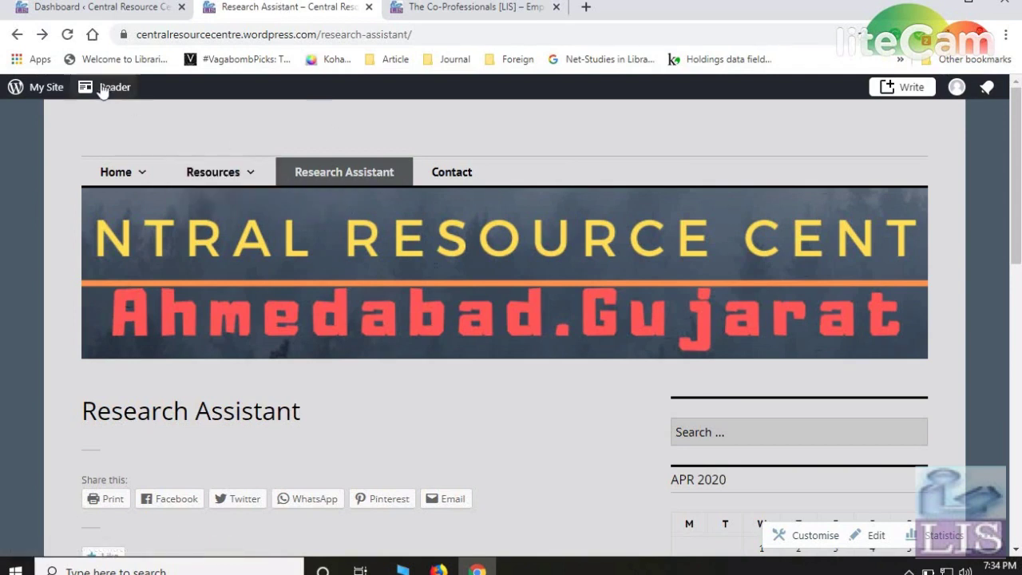
left_click(112, 169)
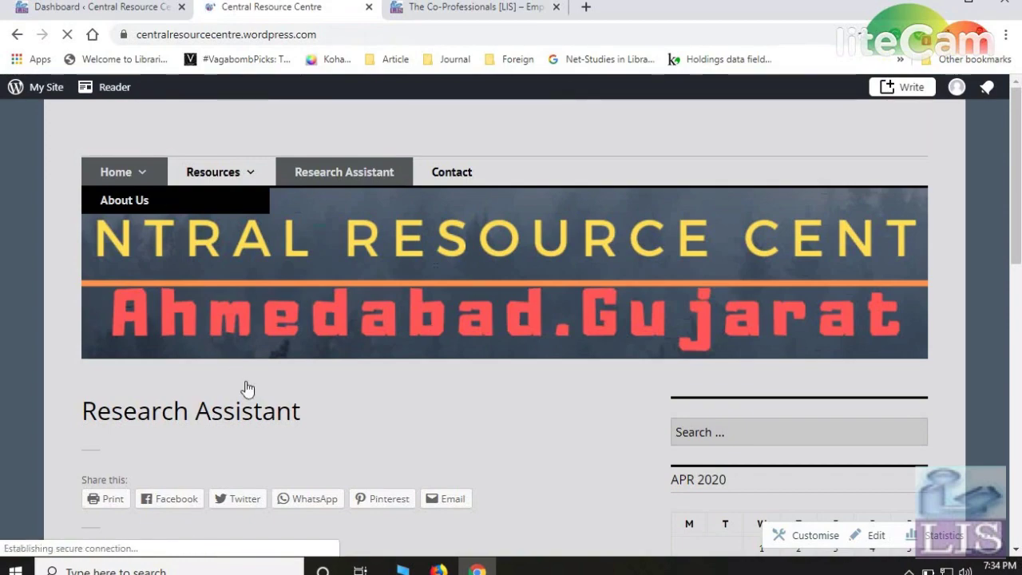
scroll(307, 377, "down", 5)
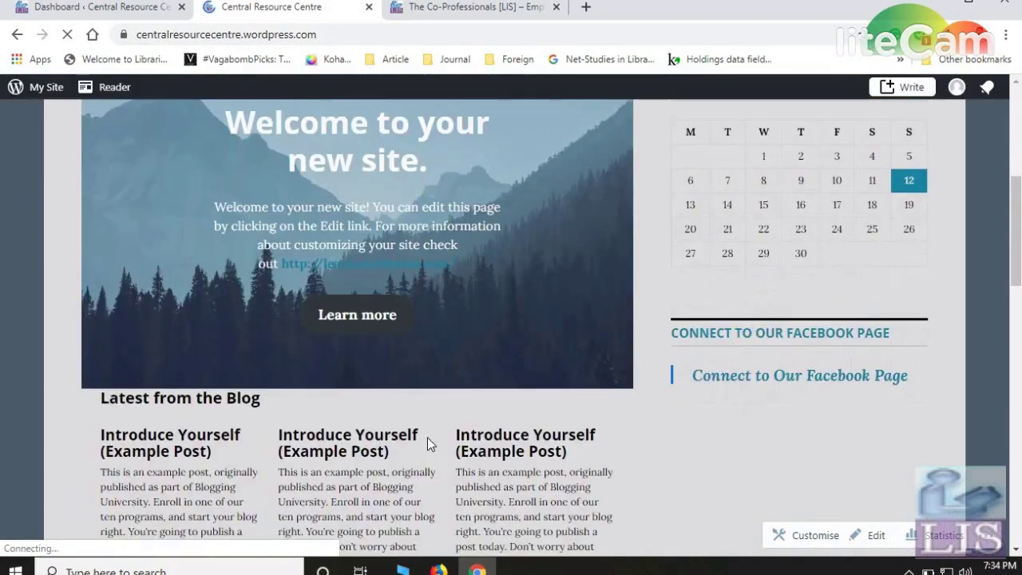
scroll(427, 436, "up", 3)
scroll(427, 435, "down", 4)
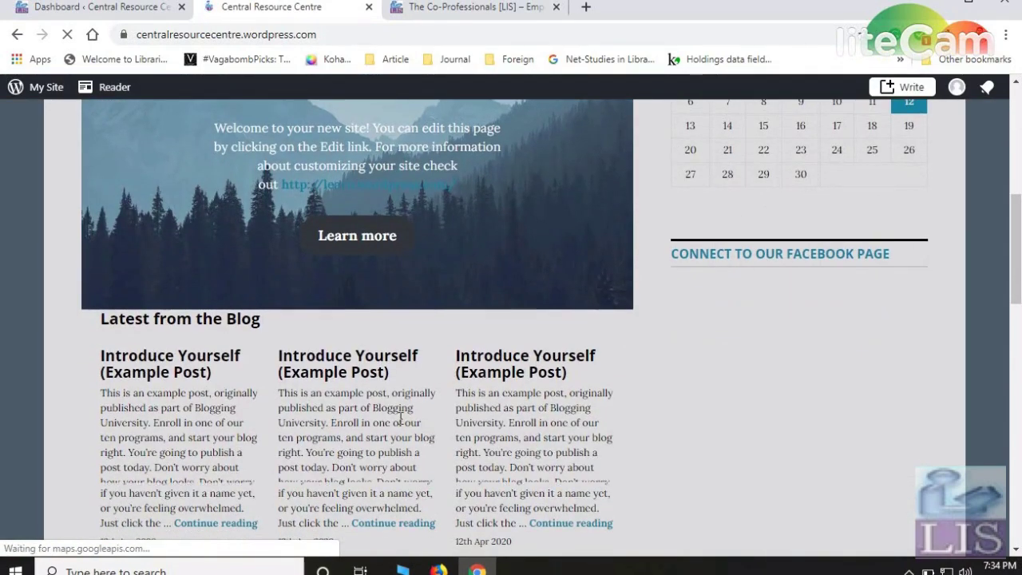
scroll(399, 418, "down", 3)
scroll(495, 399, "down", 1)
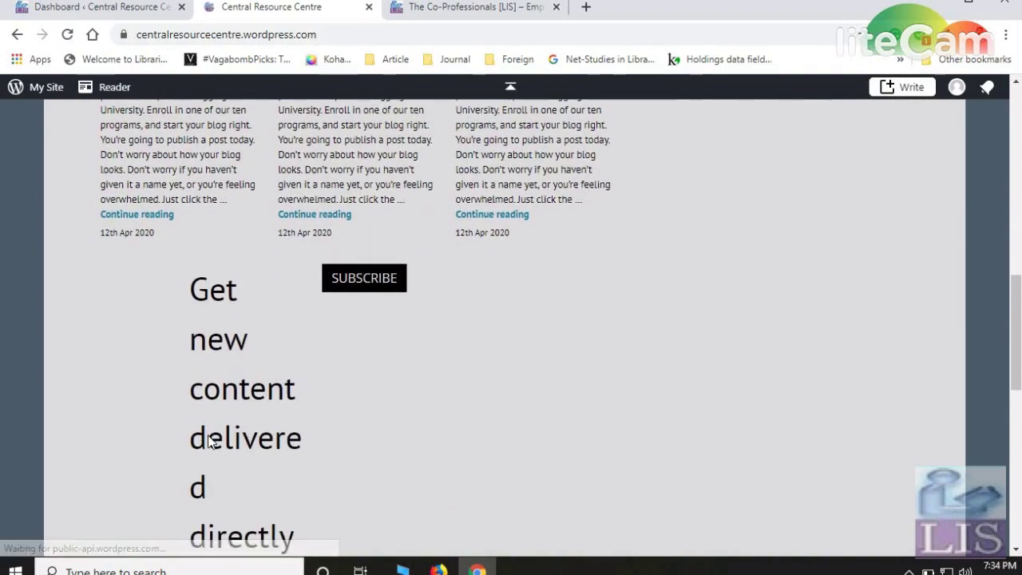
scroll(472, 449, "down", 3)
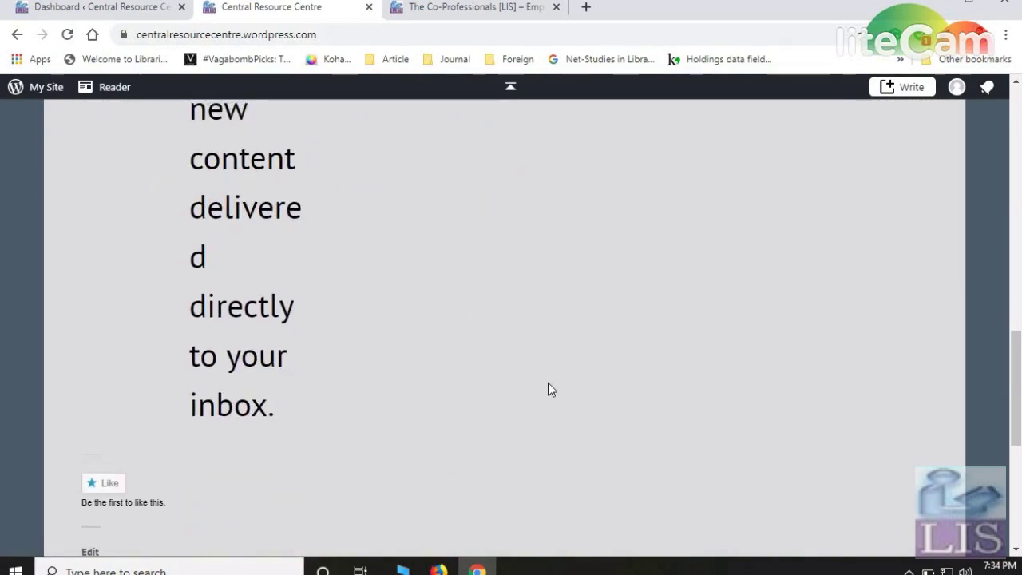
scroll(547, 389, "up", 12)
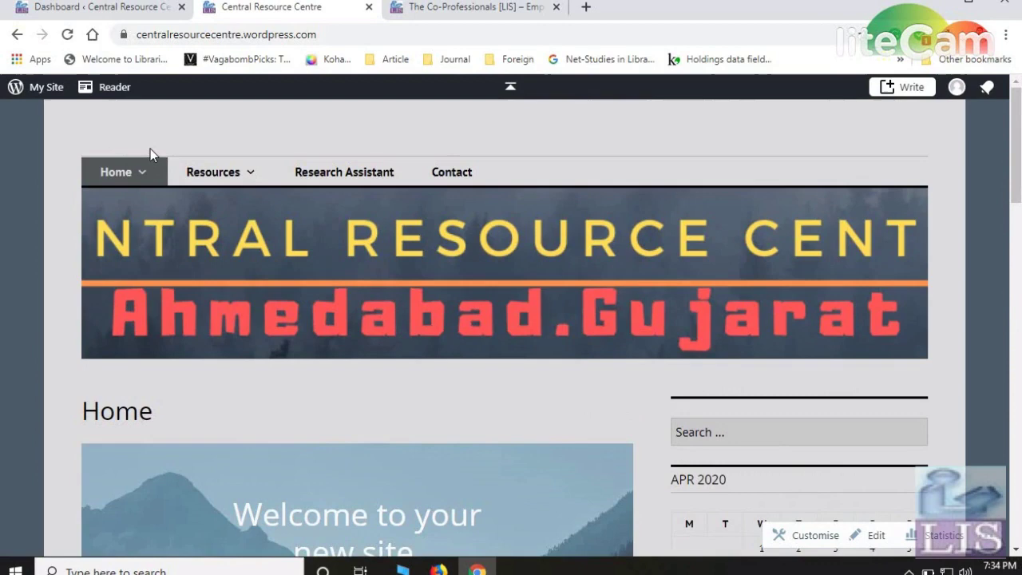
mouse_move(110, 186)
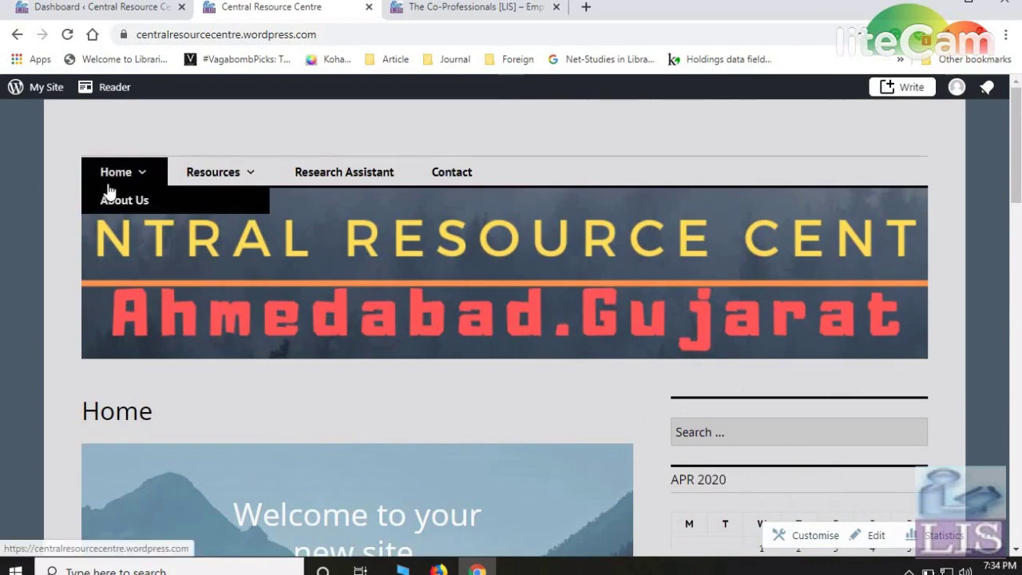
- Open the Home front page for editing from the dashboard's page list and look over its content
left_click(100, 8)
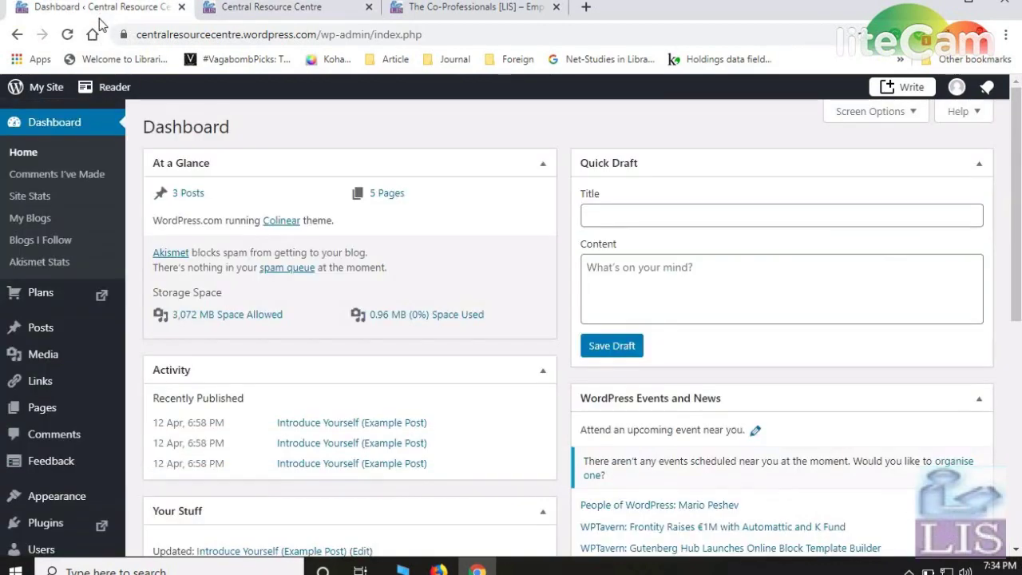
left_click(44, 407)
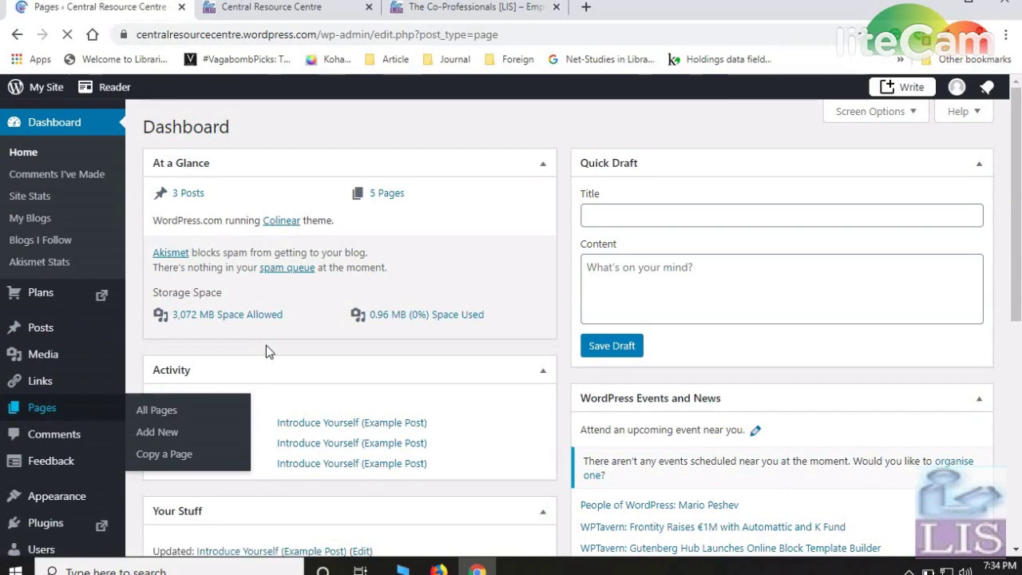
scroll(229, 438, "down", 2)
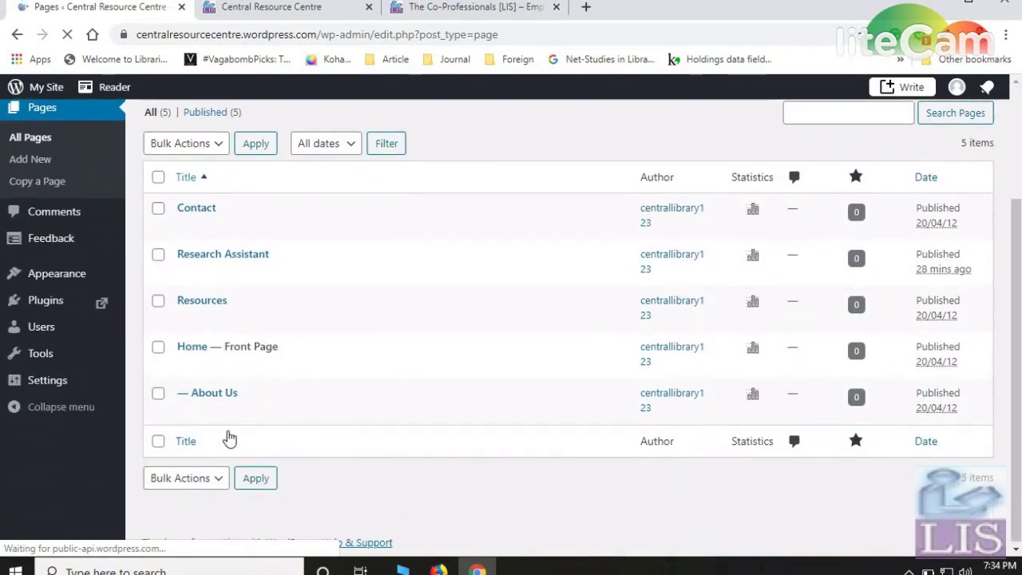
left_click(194, 348)
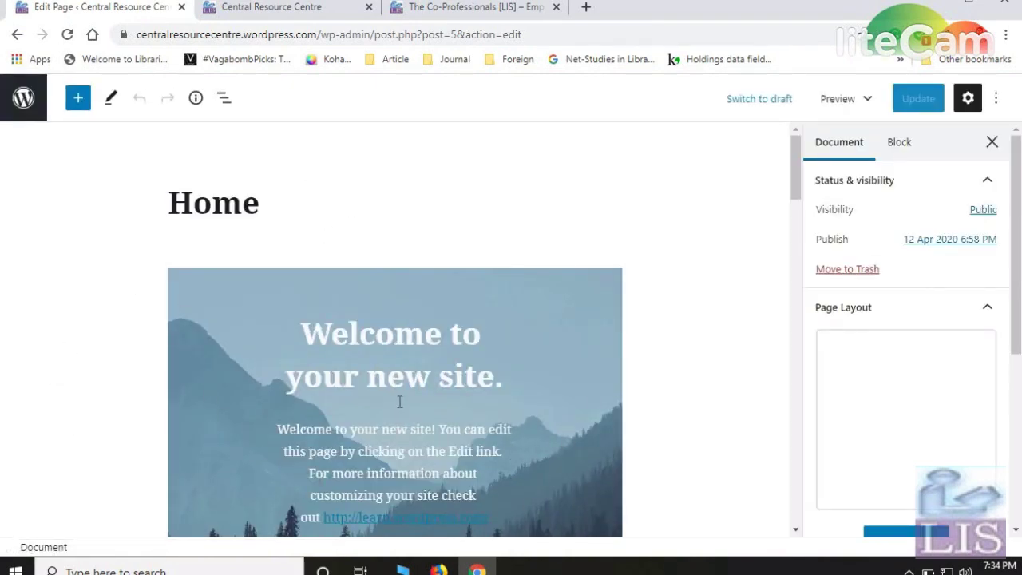
scroll(399, 401, "down", 3)
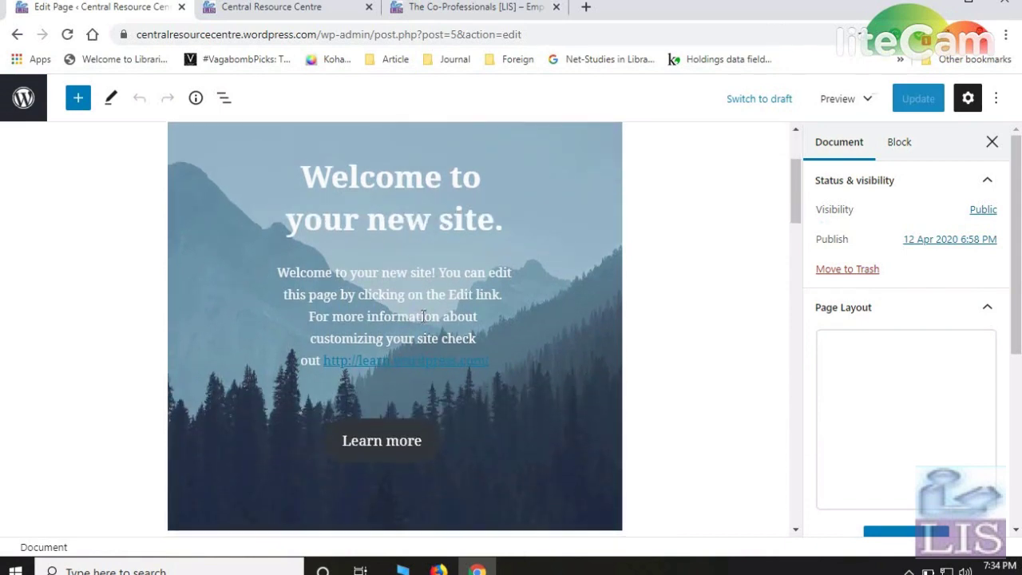
scroll(582, 360, "down", 2)
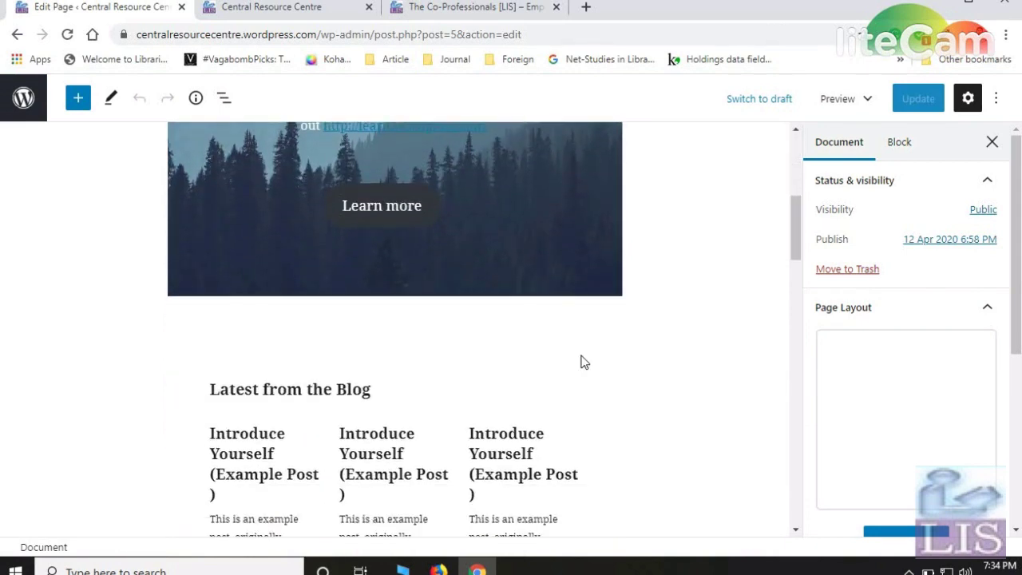
scroll(581, 363, "down", 1)
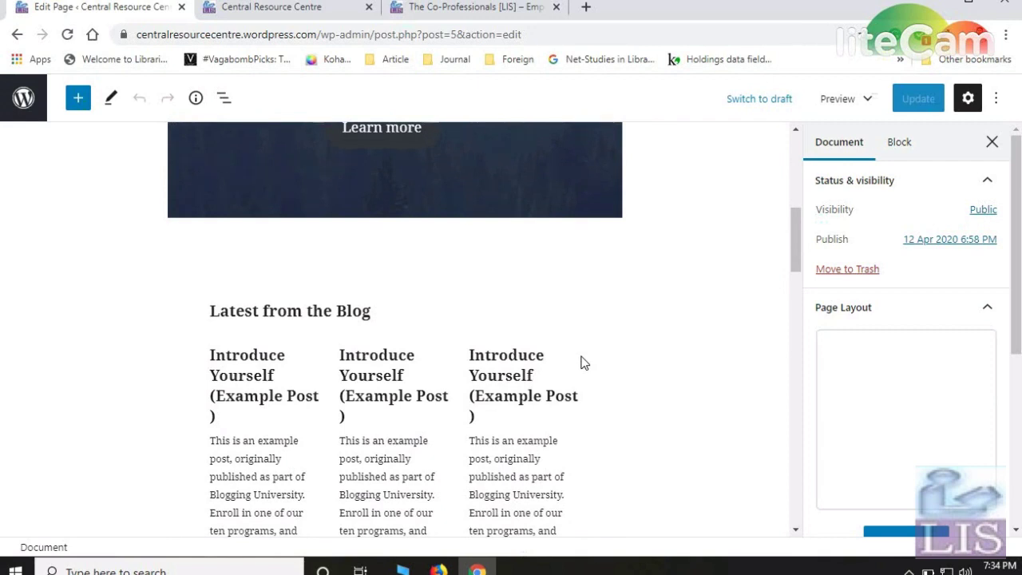
scroll(738, 444, "up", 6)
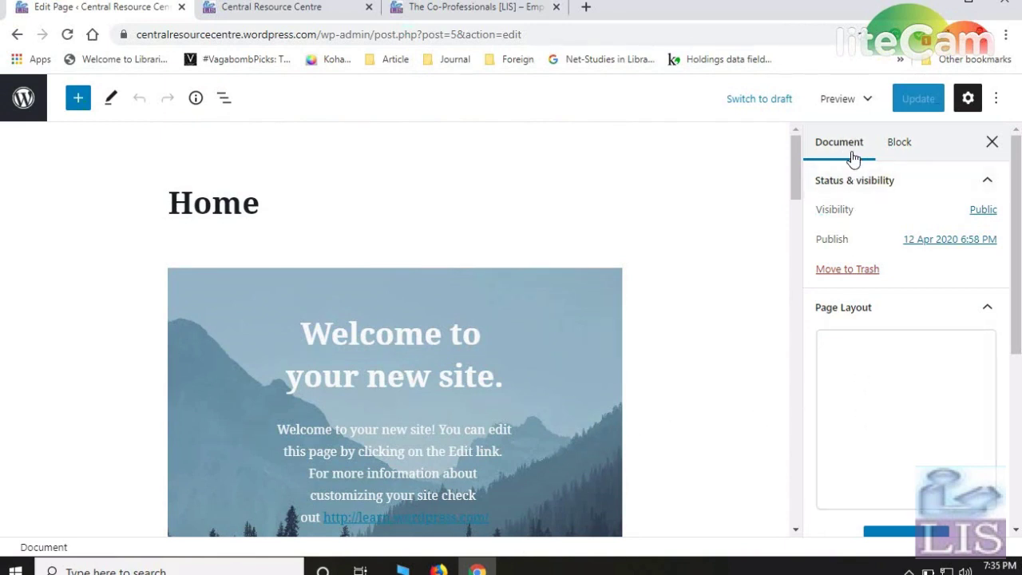
- Collapse the Status & visibility and Page Attributes sections of the Home page's document settings and expand Page Layout
left_click(896, 182)
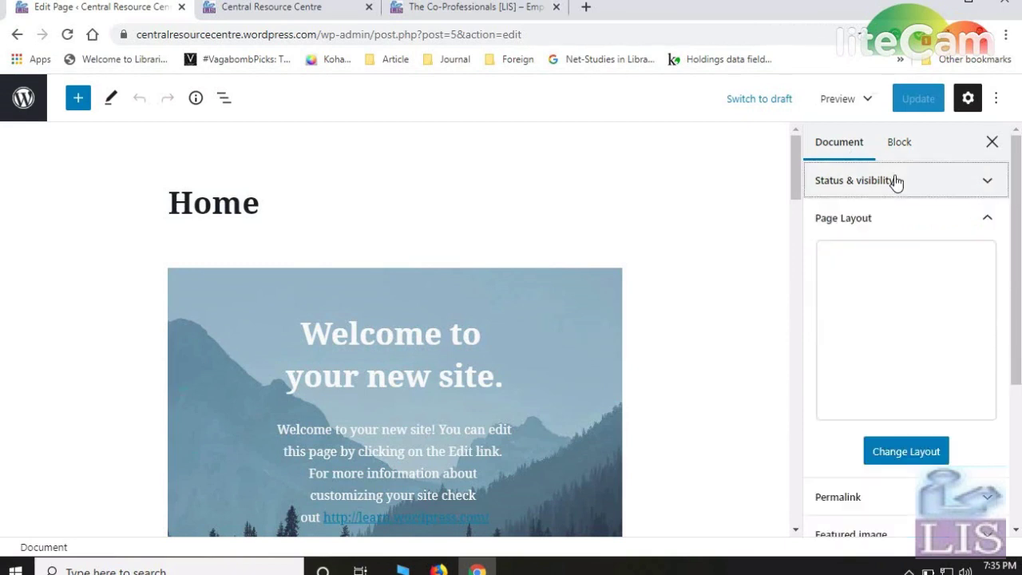
left_click(900, 218)
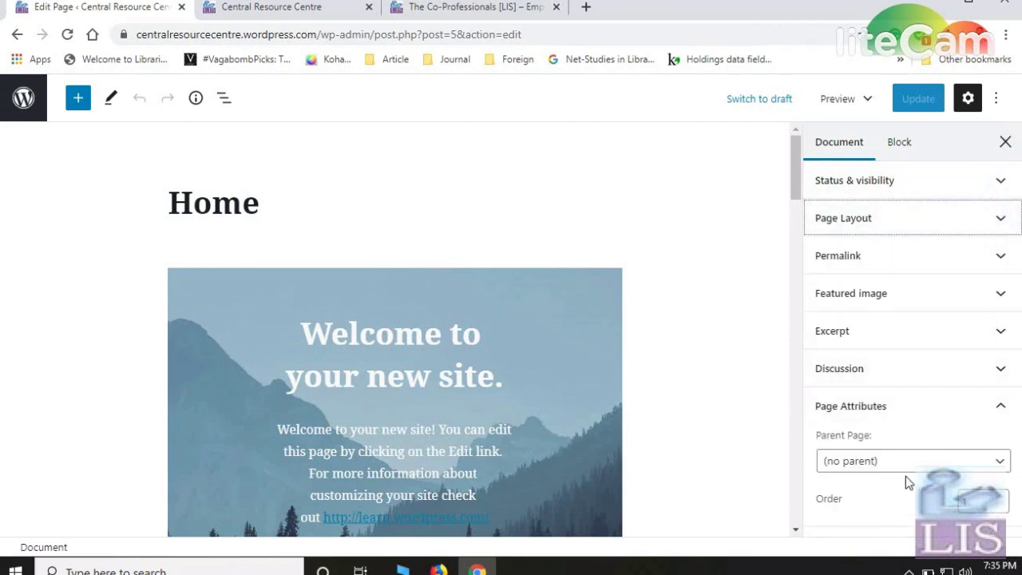
left_click(905, 416)
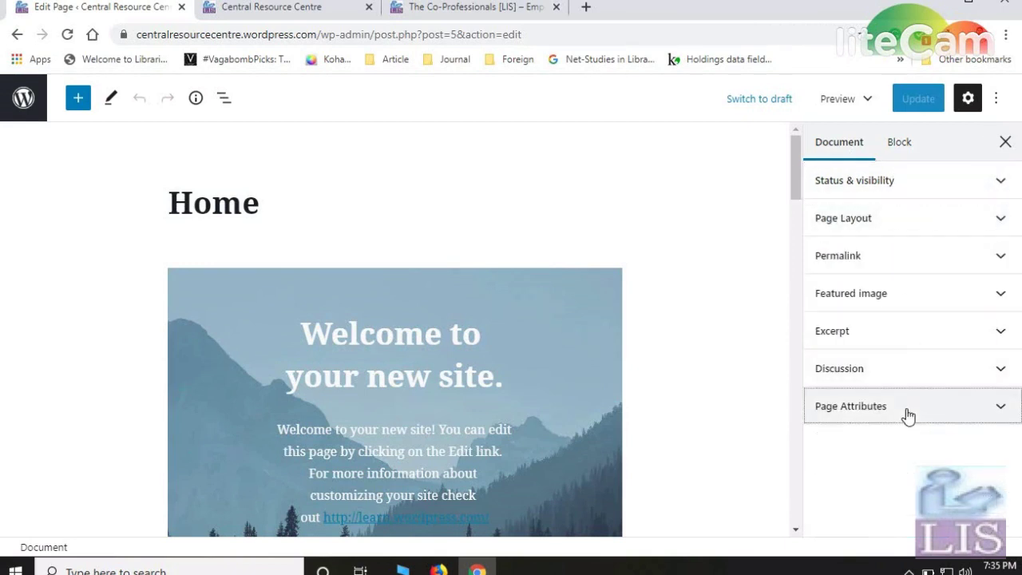
left_click(888, 196)
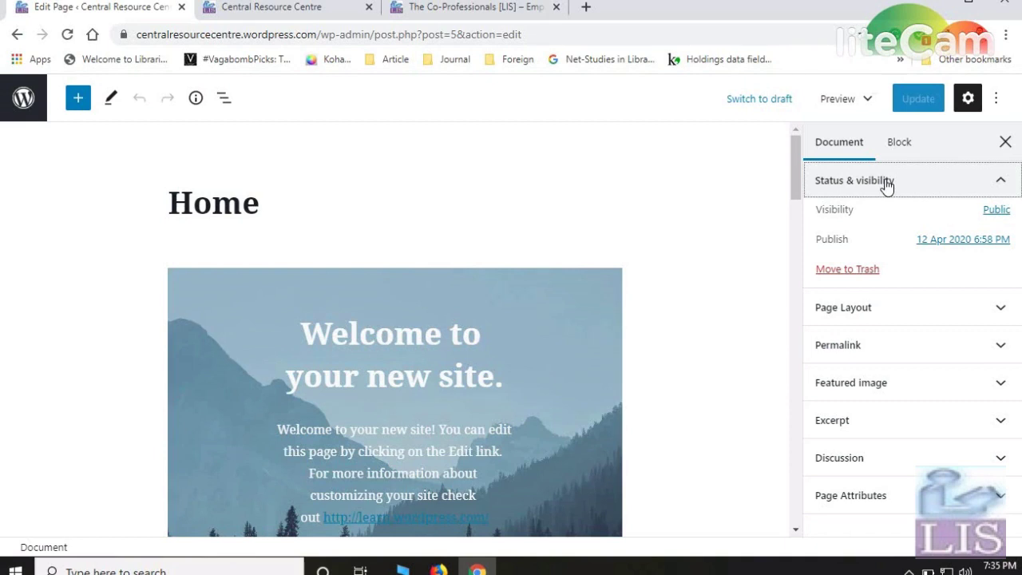
left_click(886, 184)
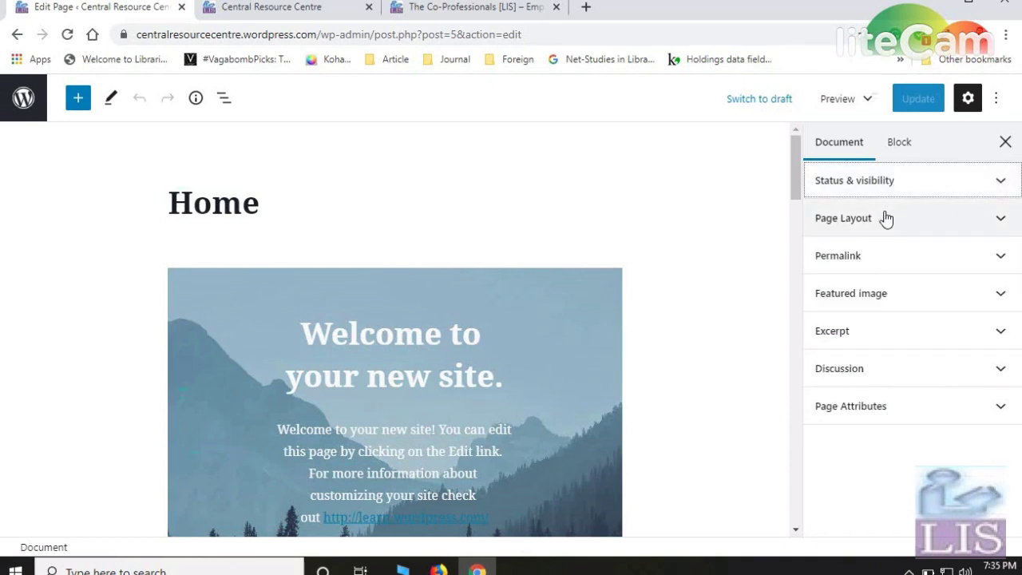
left_click(887, 218)
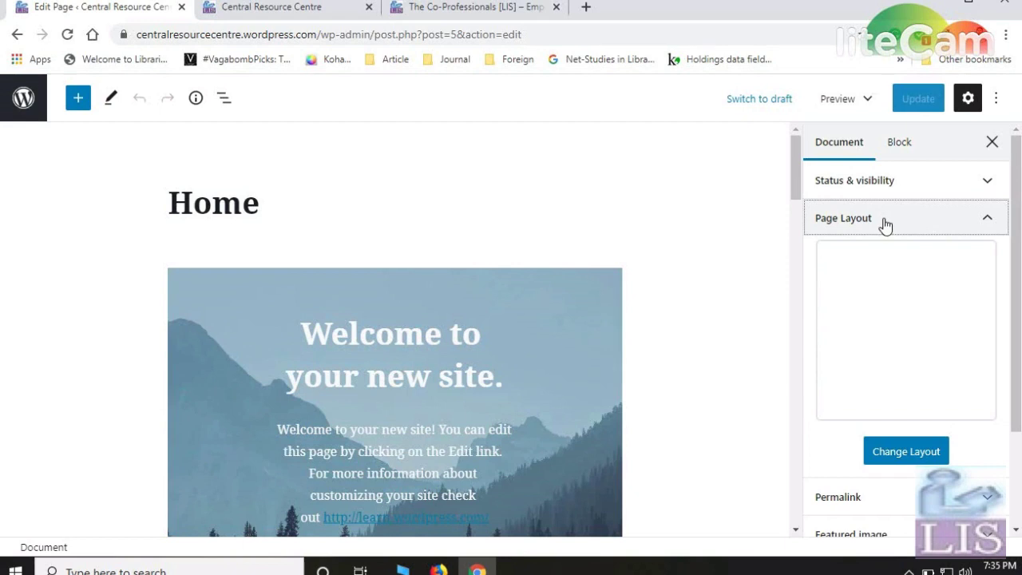
- Inspect the Blog Posts block under Latest from the Blog and return to the Home page's document settings
scroll(296, 233, "down", 1)
scroll(269, 383, "down", 3)
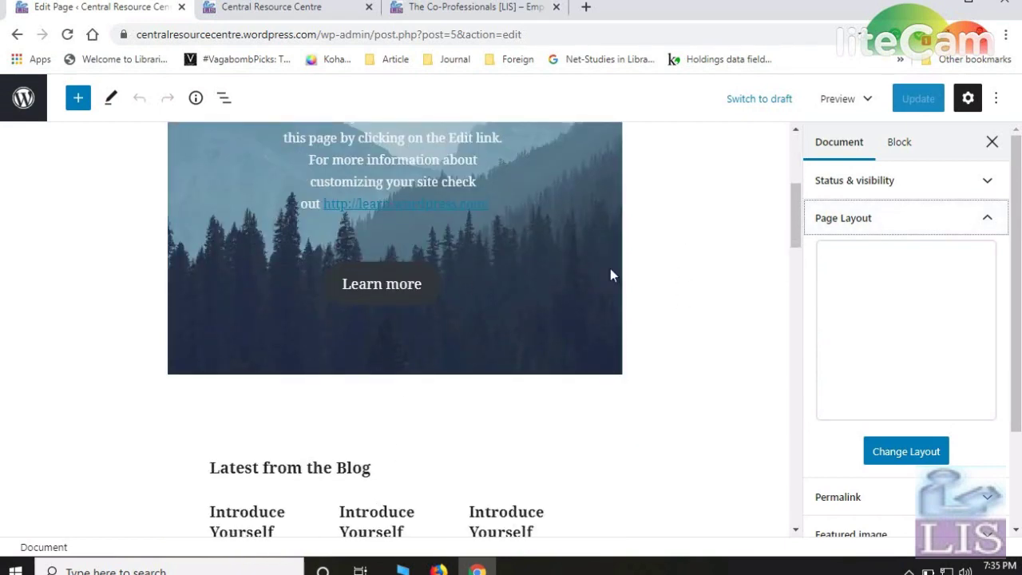
scroll(566, 456, "down", 1)
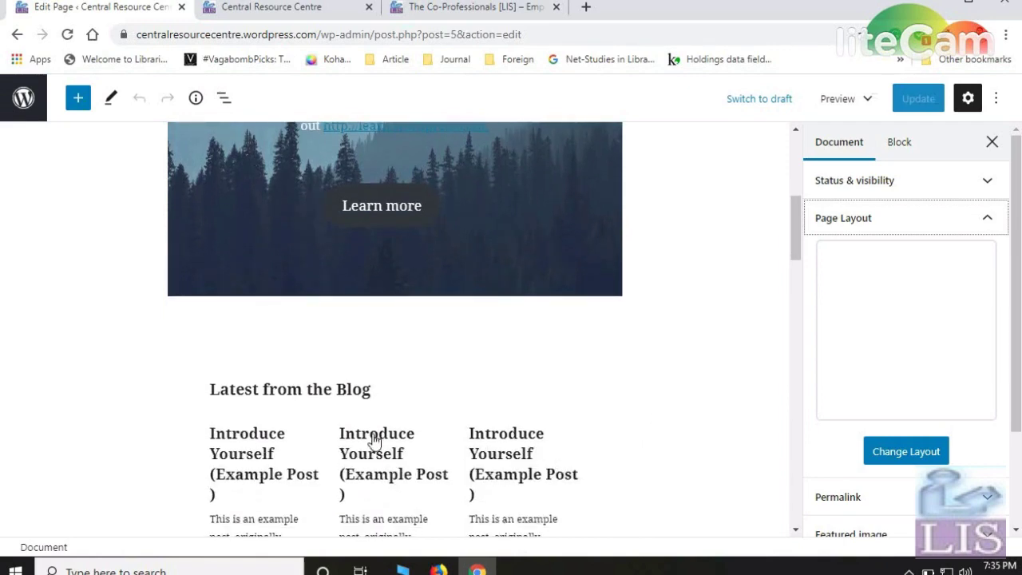
scroll(613, 441, "down", 1)
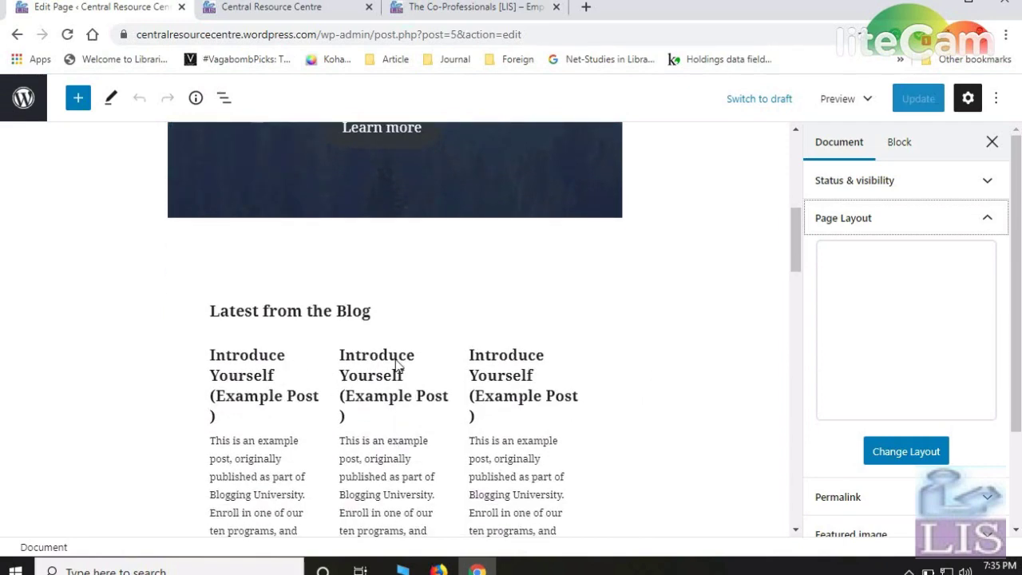
left_click(548, 388)
scroll(439, 378, "up", 3)
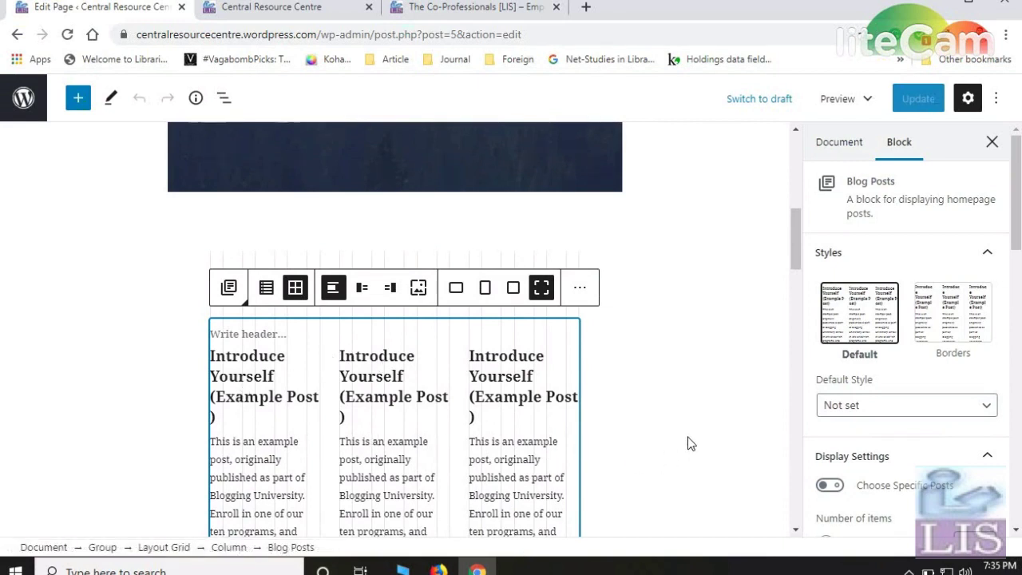
scroll(678, 440, "up", 3)
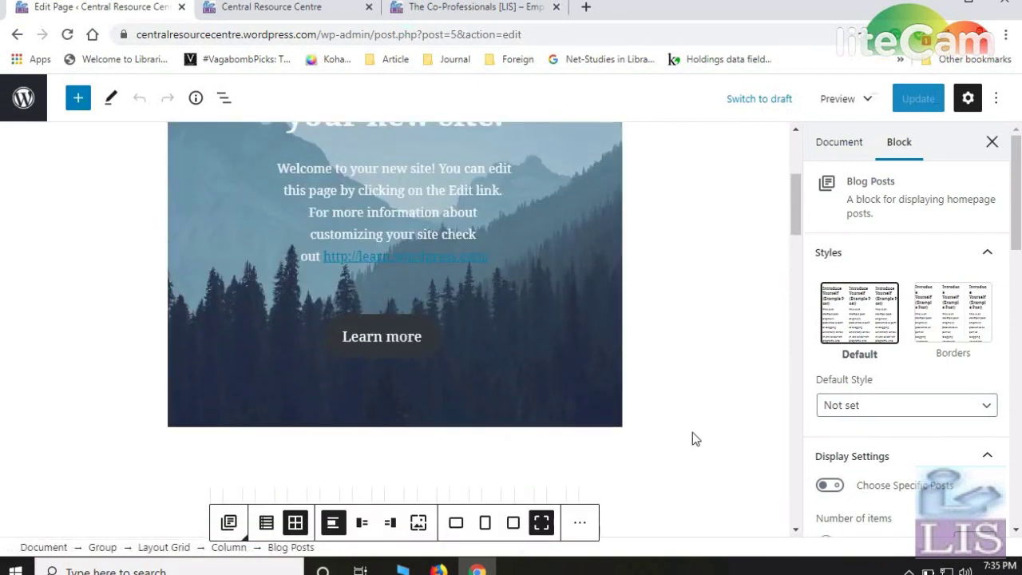
scroll(692, 432, "up", 3)
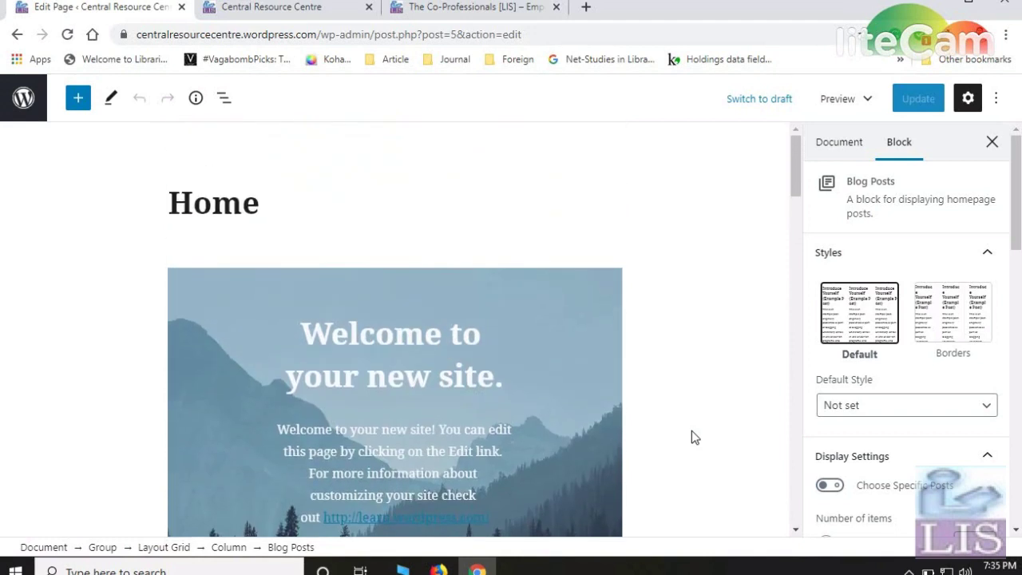
left_click(697, 285)
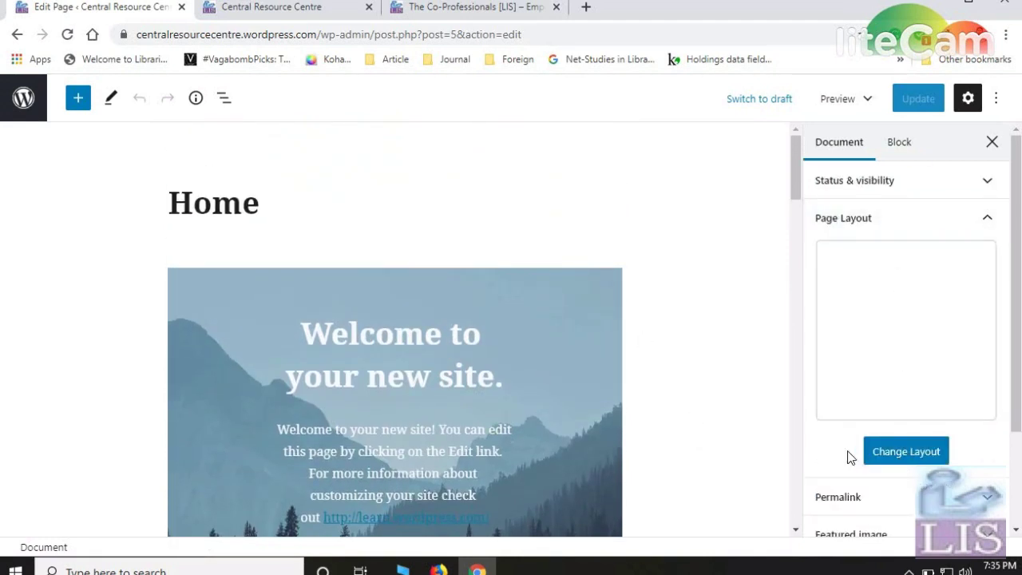
- Open the layout chooser for the Home page, dismiss the overwrite prompt, and browse the available page layouts down to Blog Pages
scroll(276, 327, "down", 2)
scroll(605, 348, "up", 2)
left_click(906, 451)
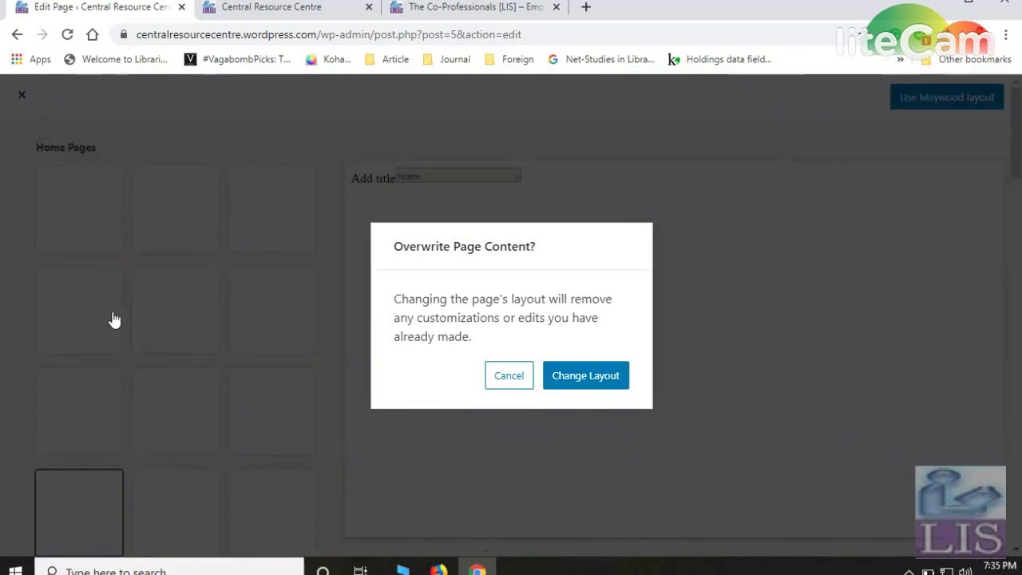
key("Escape")
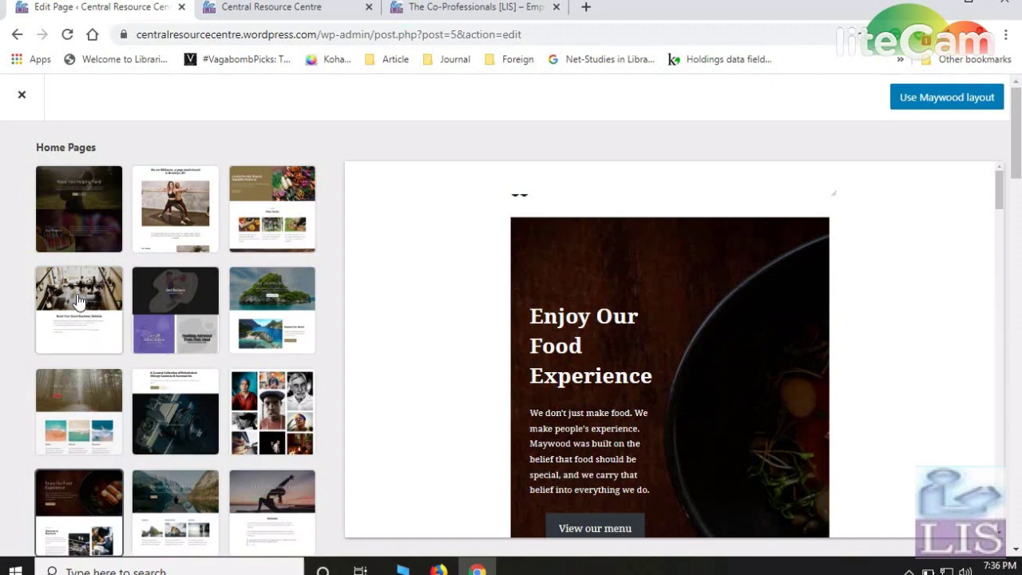
scroll(204, 353, "down", 2)
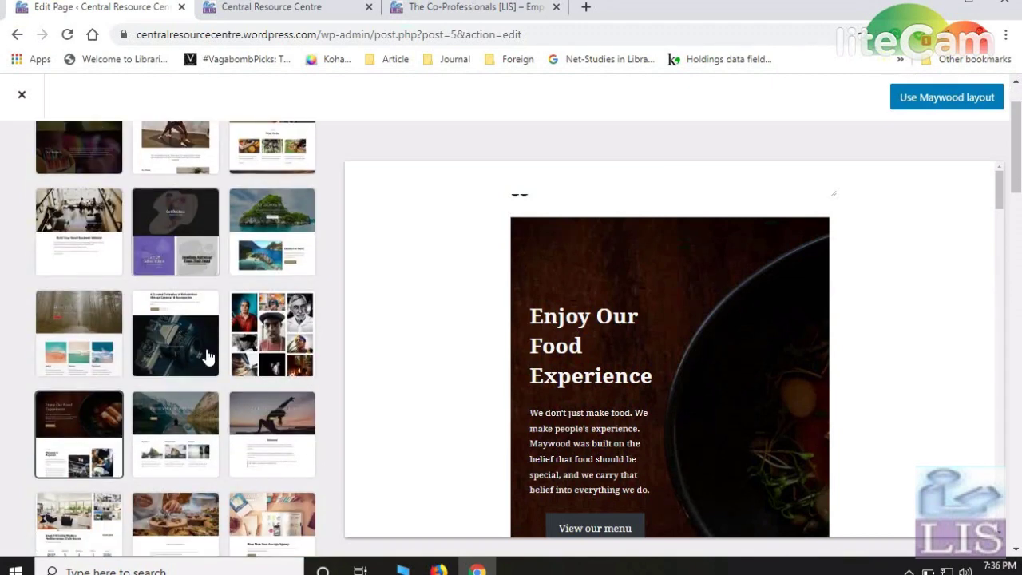
scroll(206, 356, "down", 1)
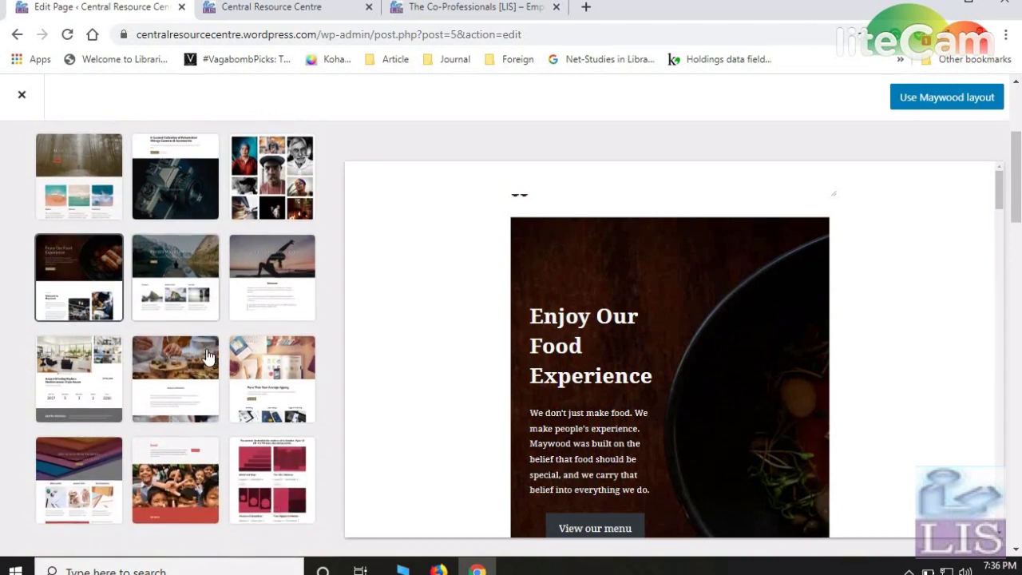
scroll(206, 356, "down", 1)
scroll(204, 352, "down", 1)
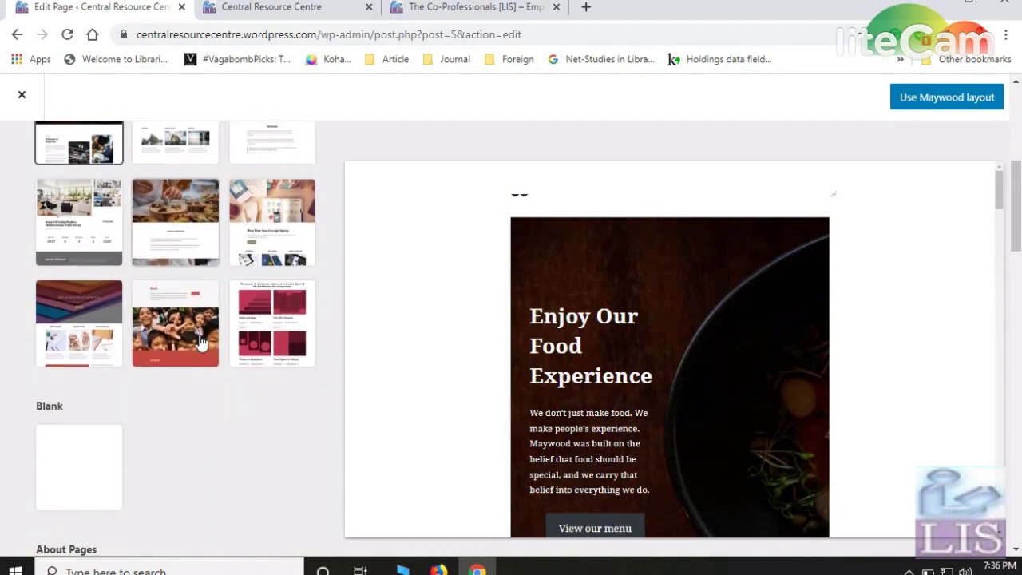
scroll(200, 342, "down", 5)
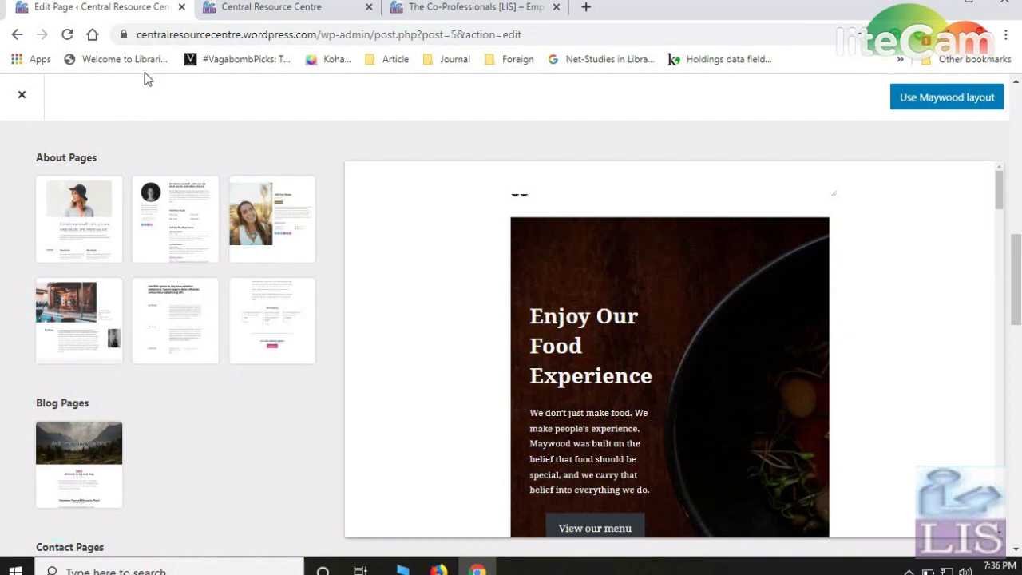
- Apply the Blank layout to the Home page from the layout chooser
scroll(272, 399, "up", 1)
scroll(246, 367, "down", 1)
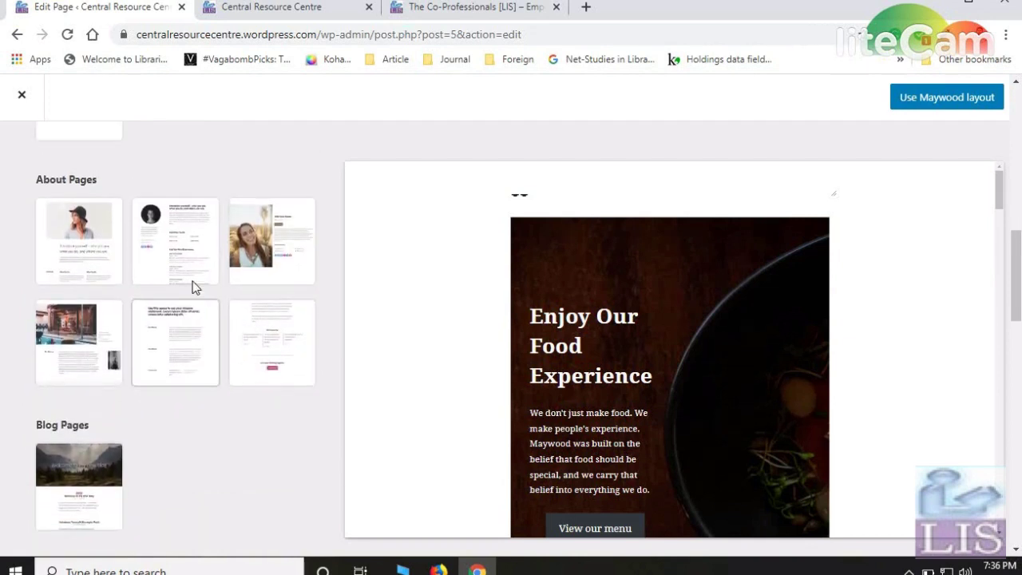
scroll(126, 278, "up", 2)
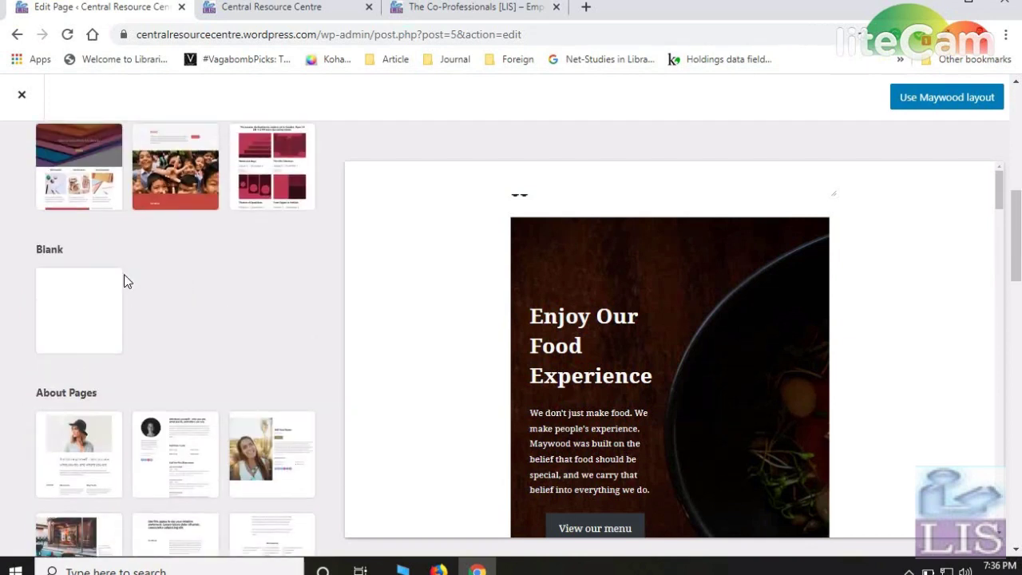
left_click(81, 306)
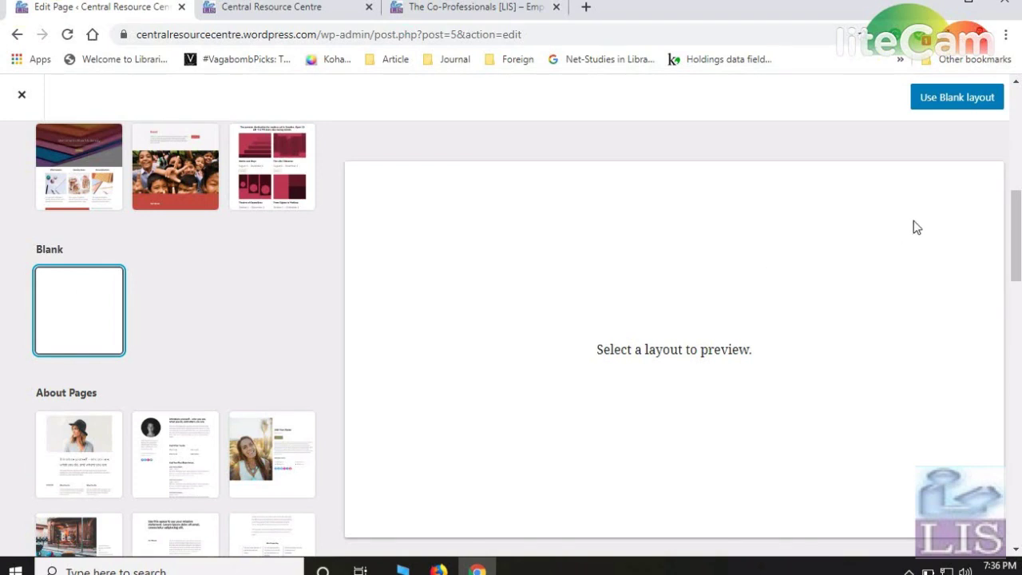
left_click(955, 101)
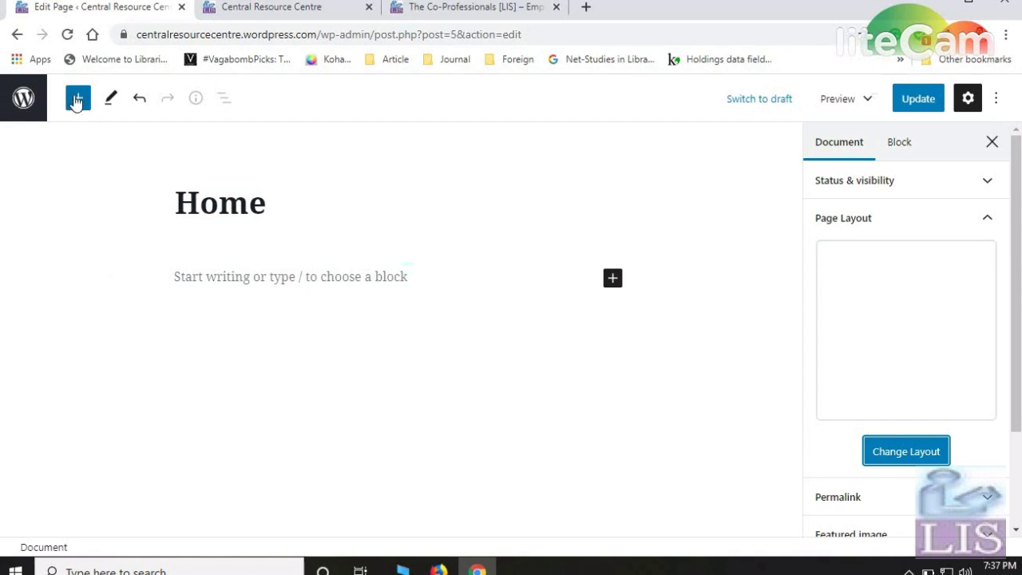
- Browse the available block types for the Home page, expanding Common Blocks and looking through the remaining block categories
left_click(77, 99)
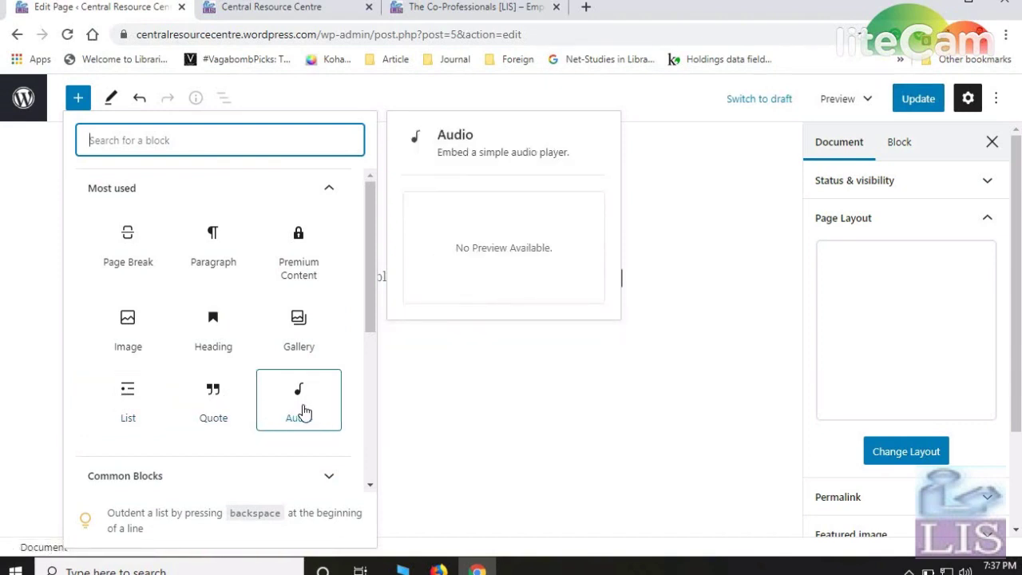
scroll(303, 411, "down", 1)
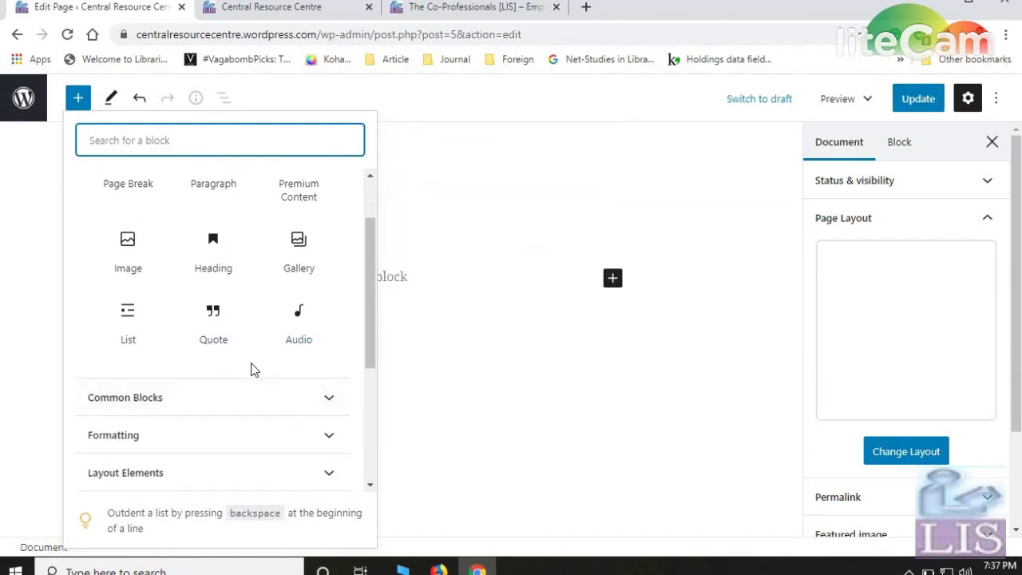
scroll(96, 367, "down", 1)
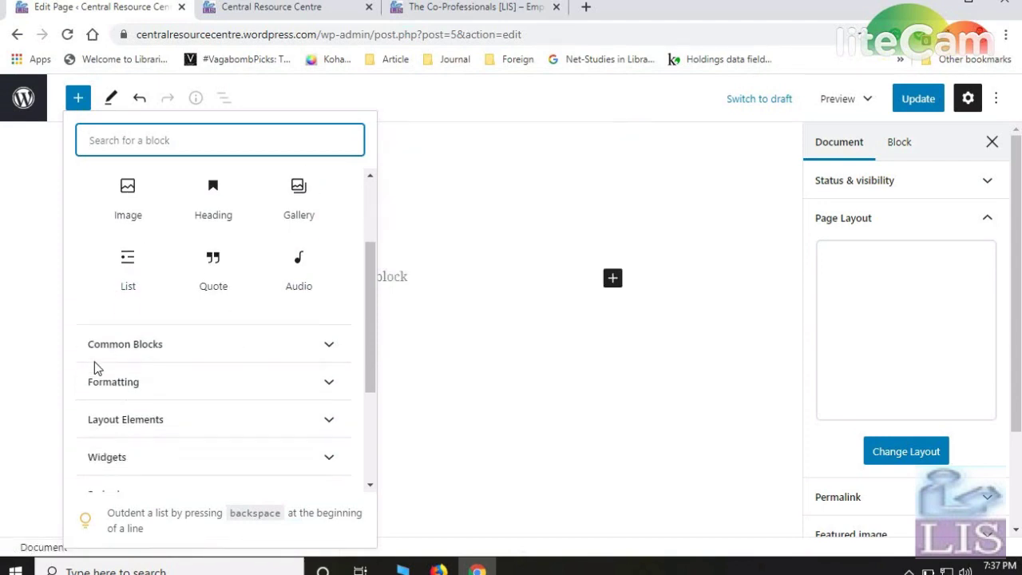
left_click(110, 323)
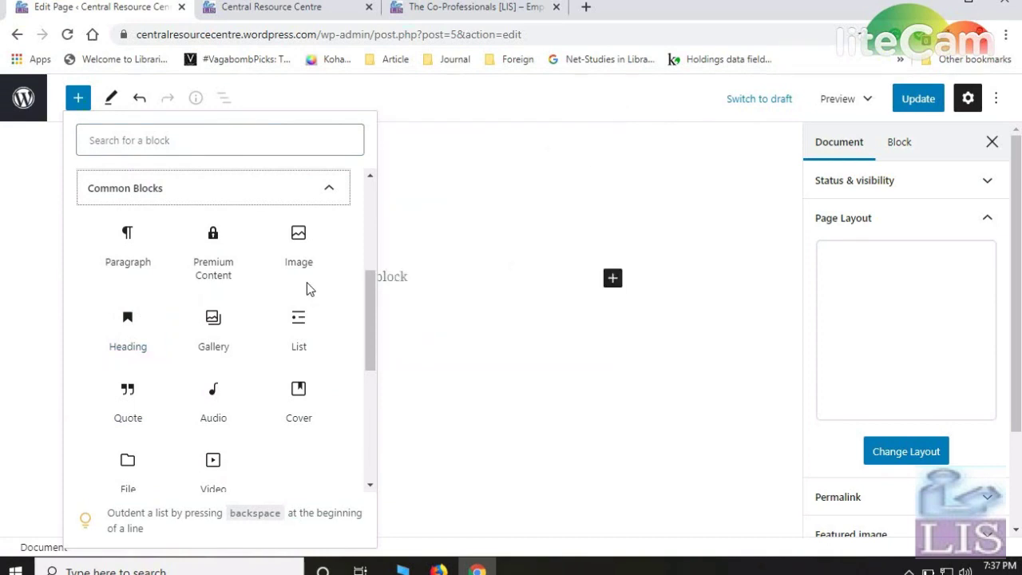
scroll(69, 392, "down", 2)
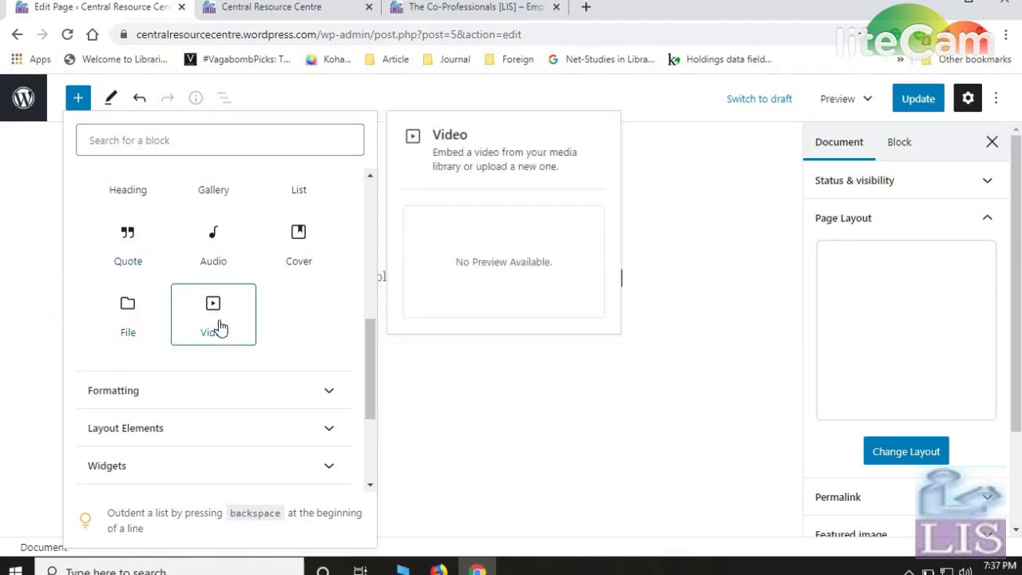
scroll(253, 324, "down", 2)
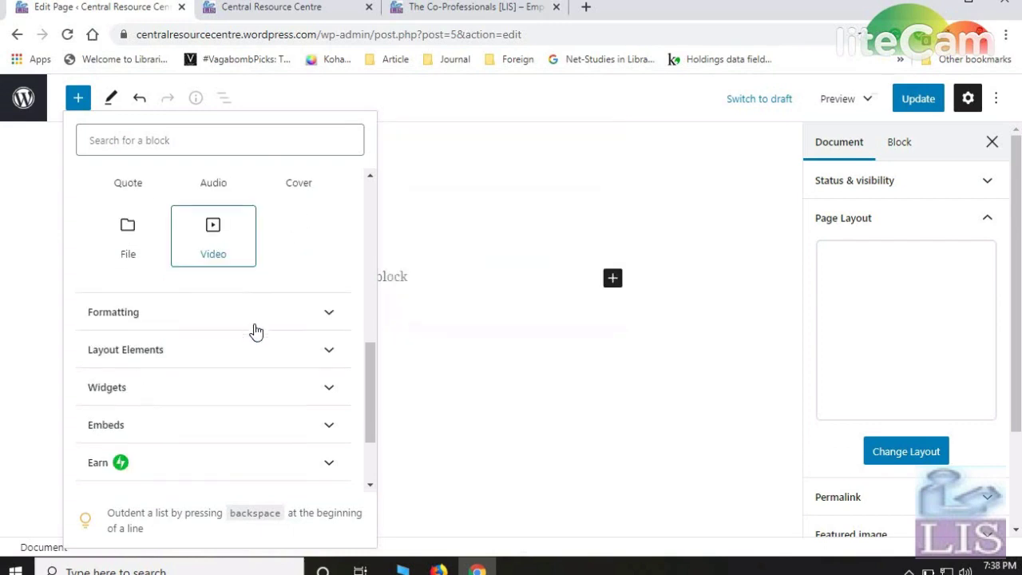
scroll(244, 424, "down", 3)
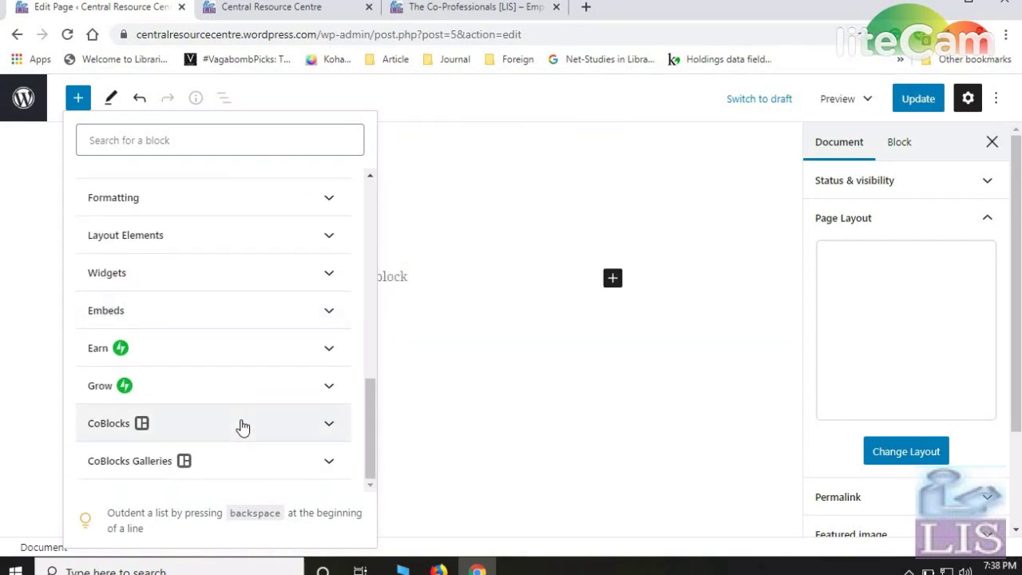
scroll(217, 368, "up", 4)
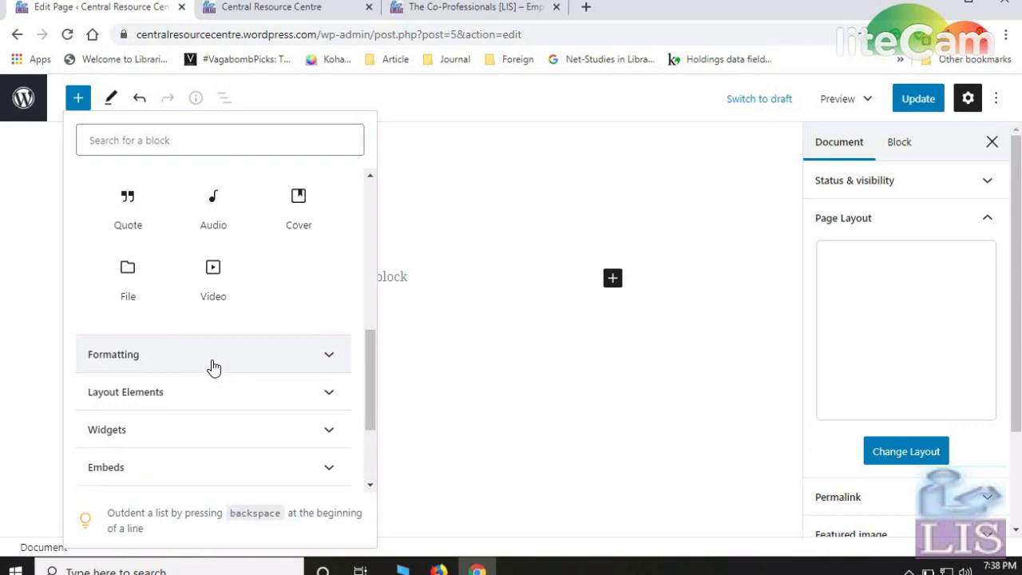
- Try inserting a Classic block from the Formatting category into the Home page and view its paragraph style options
left_click(213, 366)
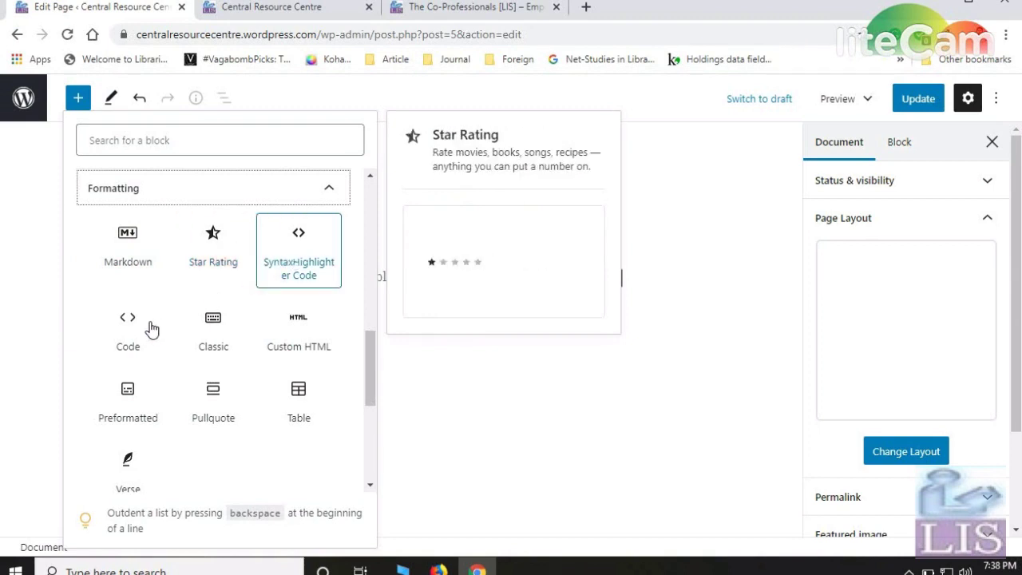
left_click(218, 333)
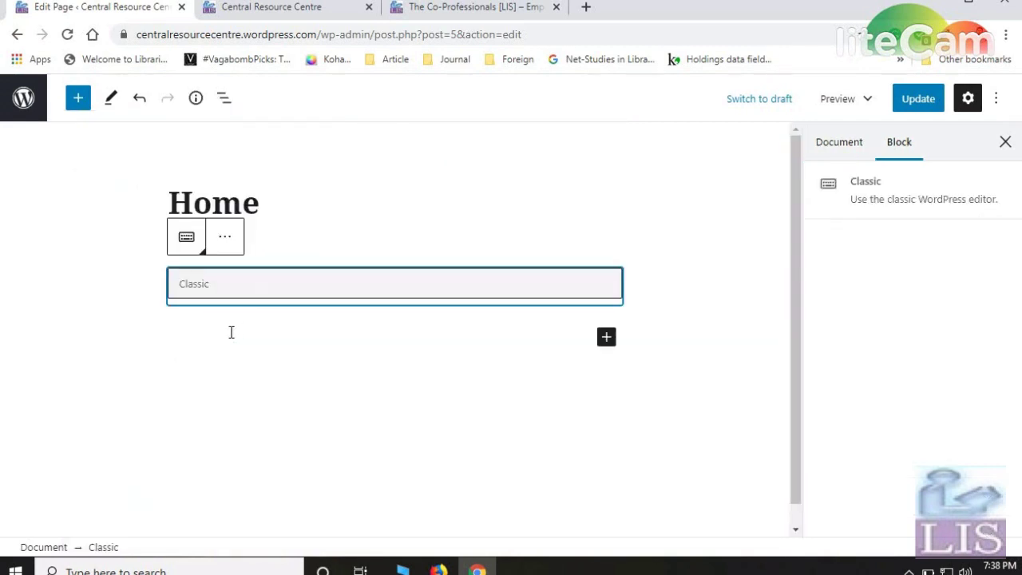
left_click(259, 292)
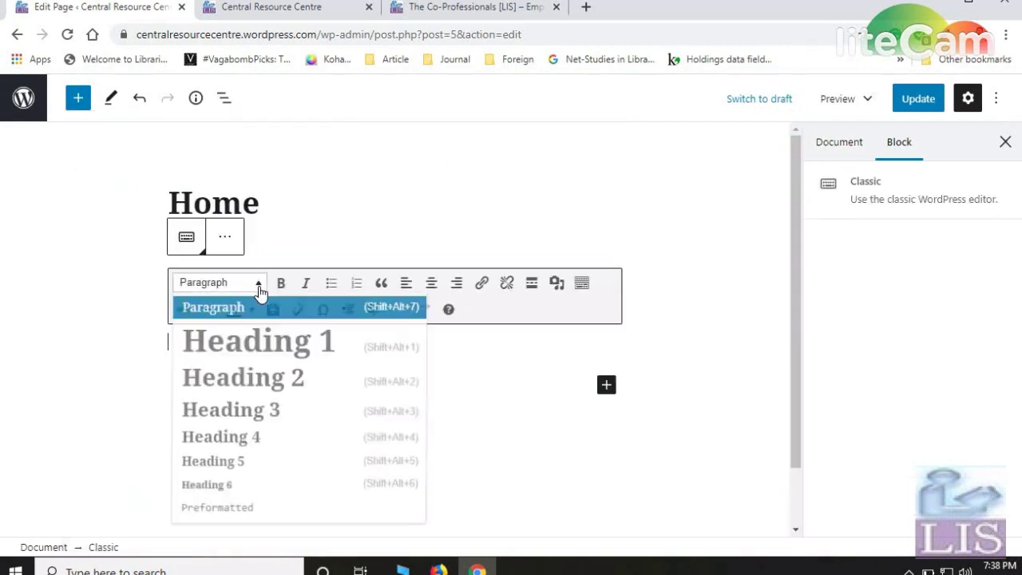
key("ctrl+z")
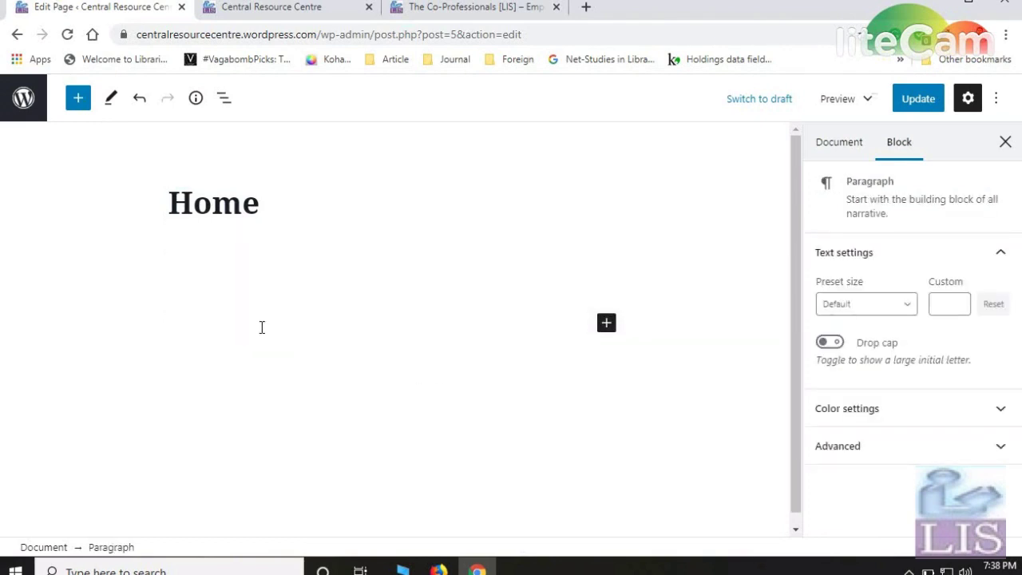
left_click(225, 267)
left_click(226, 289)
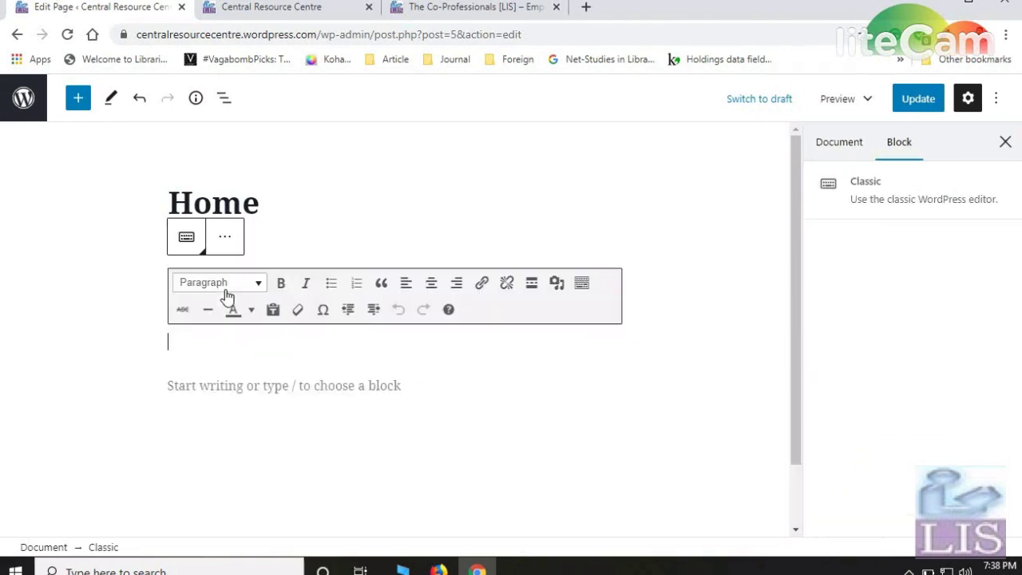
left_click(247, 383)
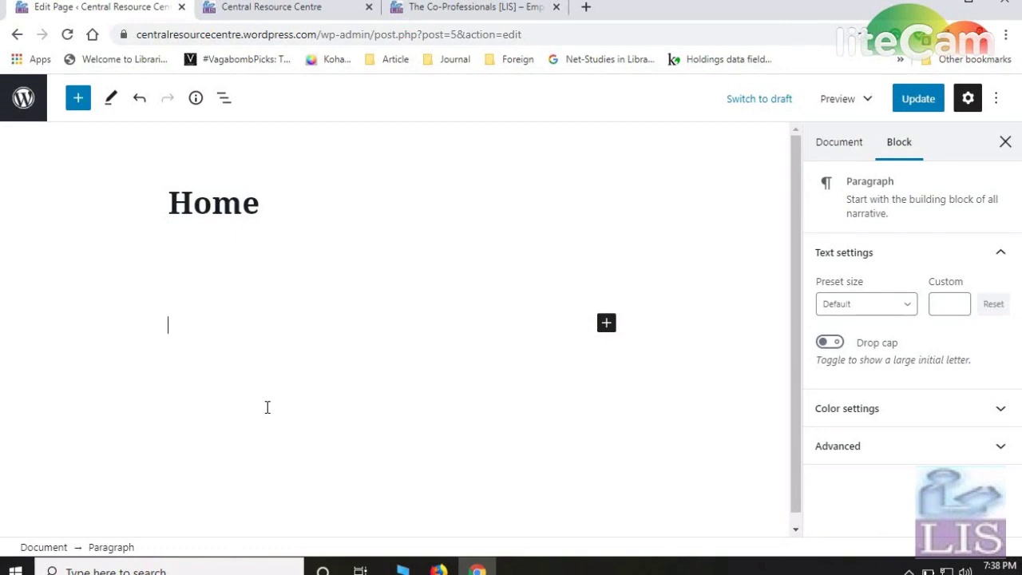
- Clear the trial text below the title and remove the empty Classic block from the Home page
left_click(226, 336)
left_click(227, 328)
type("zdv")
key("BackSpace")
key("BackSpace")
key("BackSpace")
key("BackSpace")
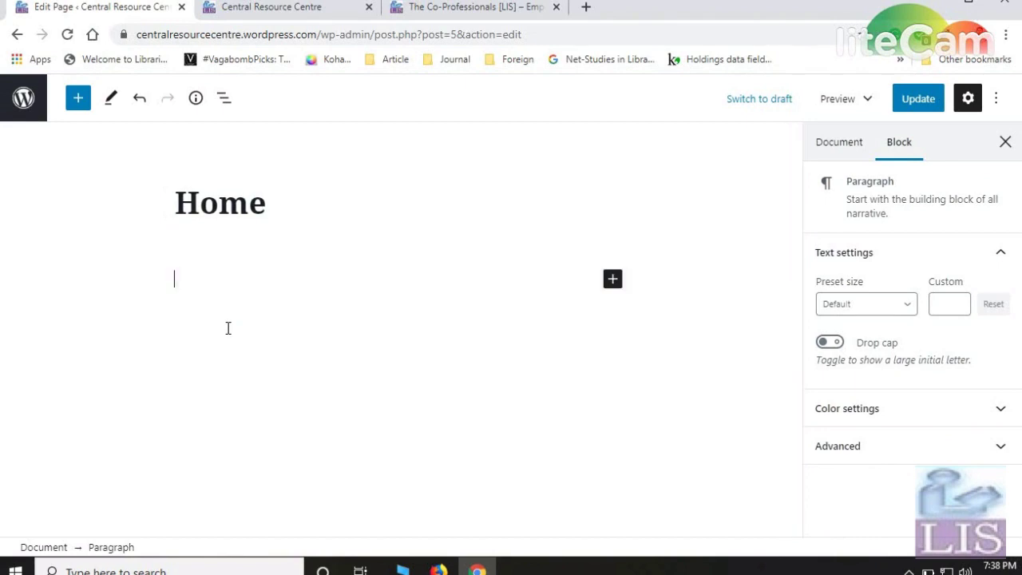
left_click(224, 257)
left_click(228, 282)
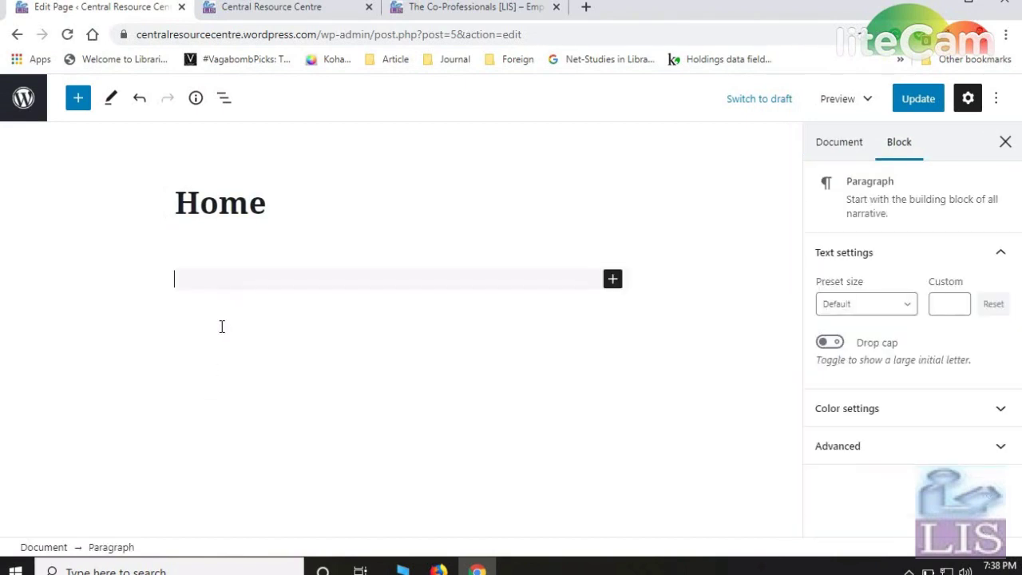
left_click(219, 259)
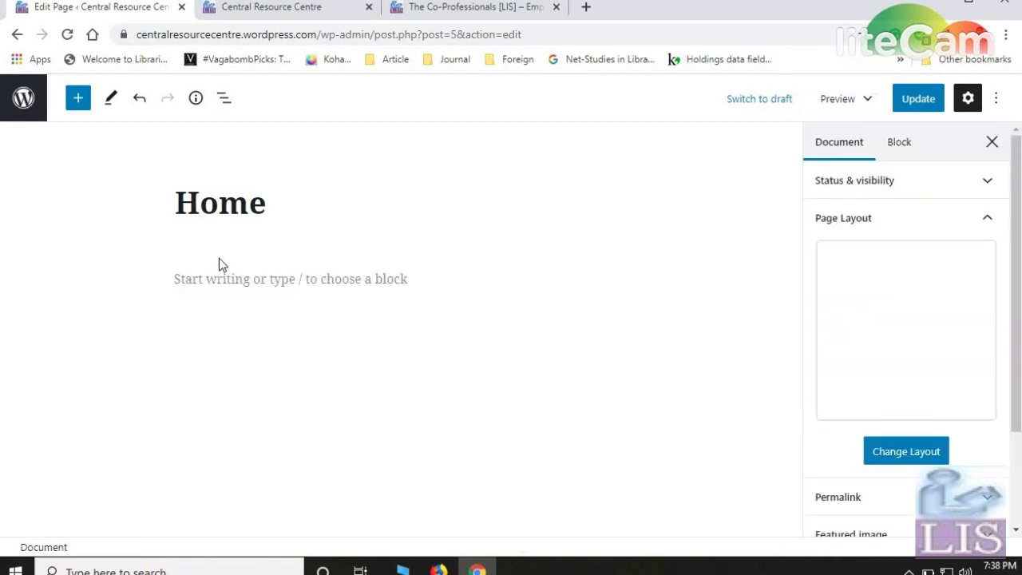
left_click(218, 278)
left_click(613, 278)
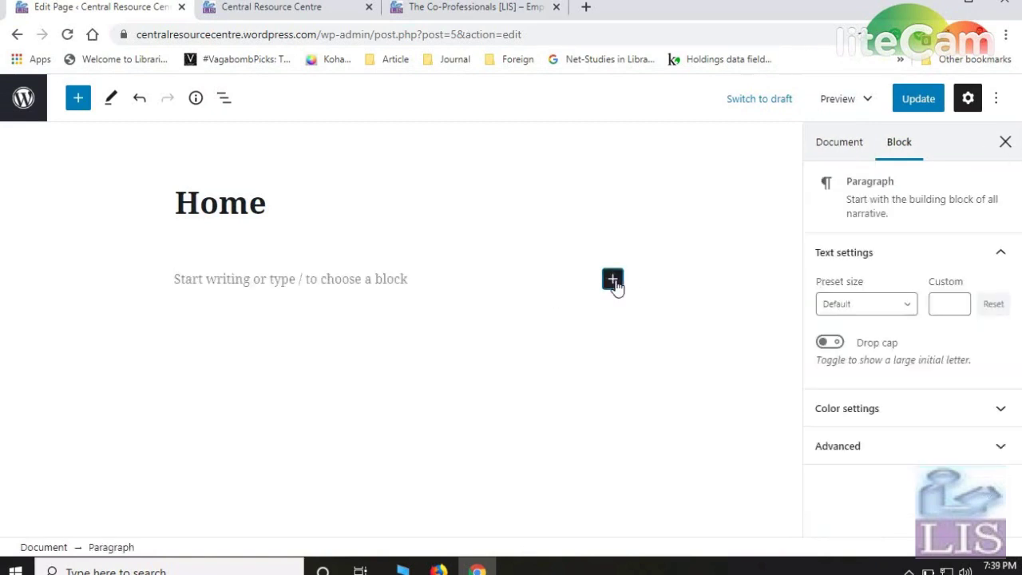
left_click(444, 410)
left_click(612, 279)
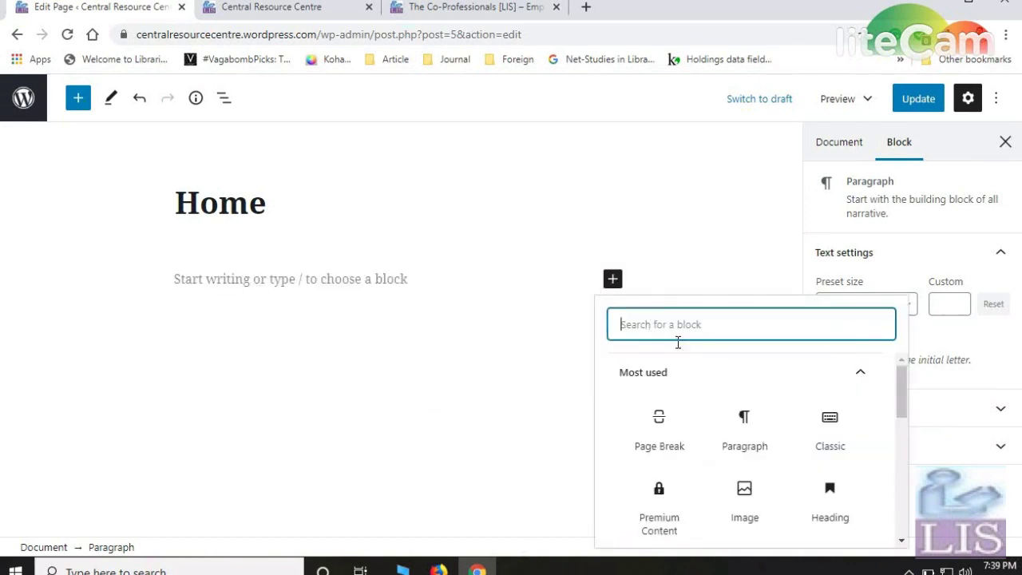
left_click(759, 435)
left_click(250, 265)
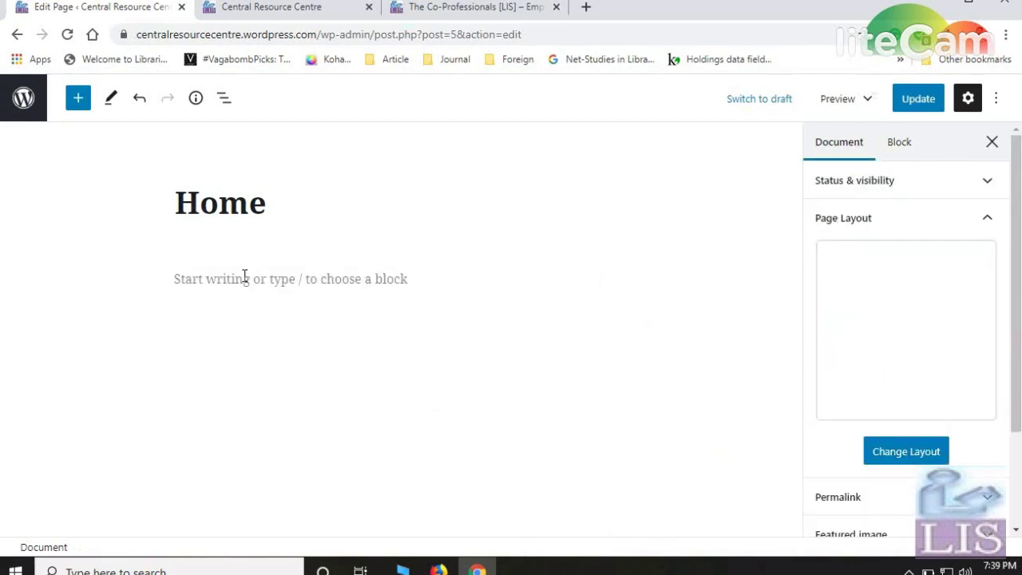
- Search Google for "library" in a new browser tab, discarding the autocompleted library.iima.ac.in address
left_click(583, 8)
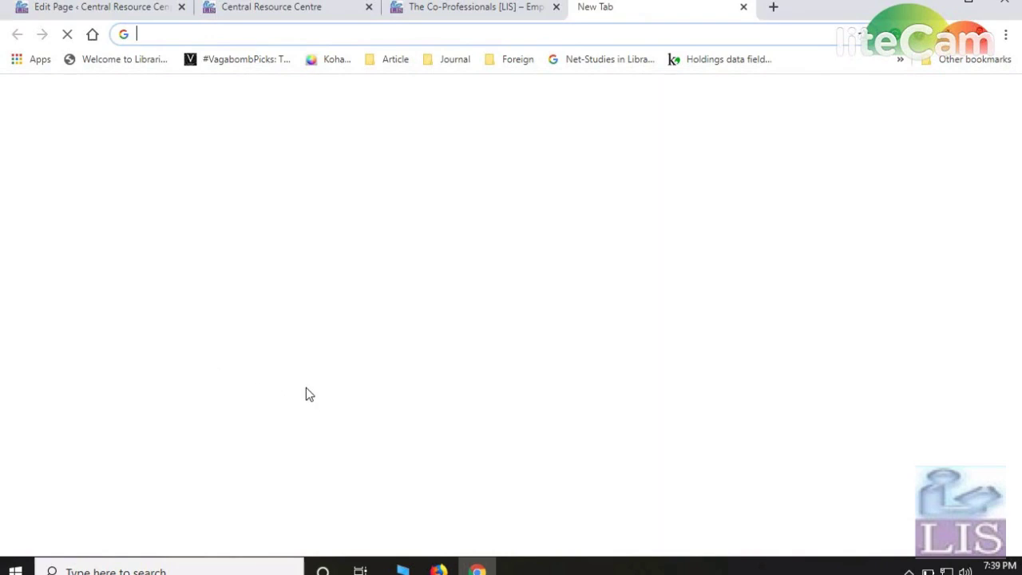
type("libra")
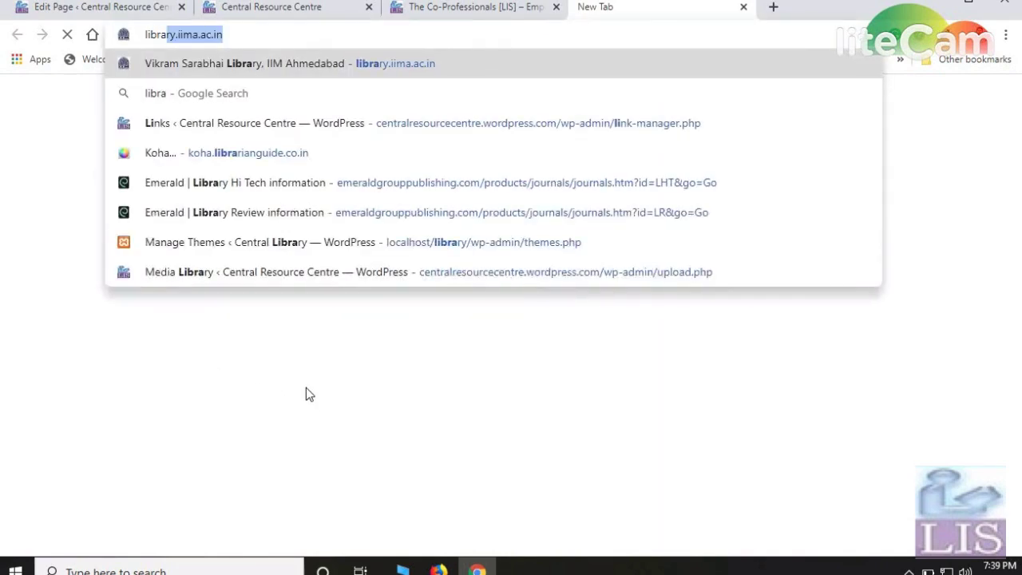
key("Return")
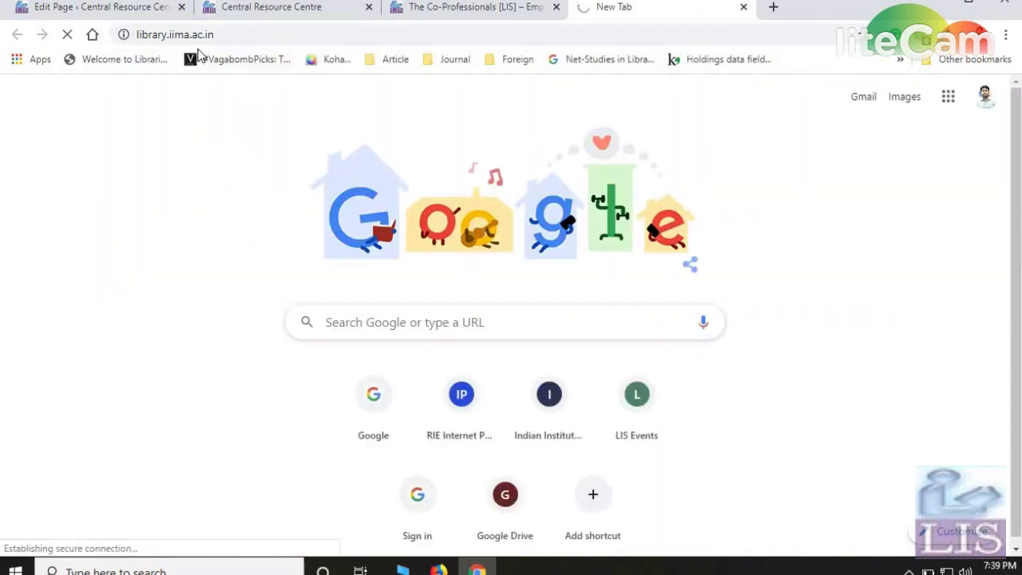
left_click(228, 30)
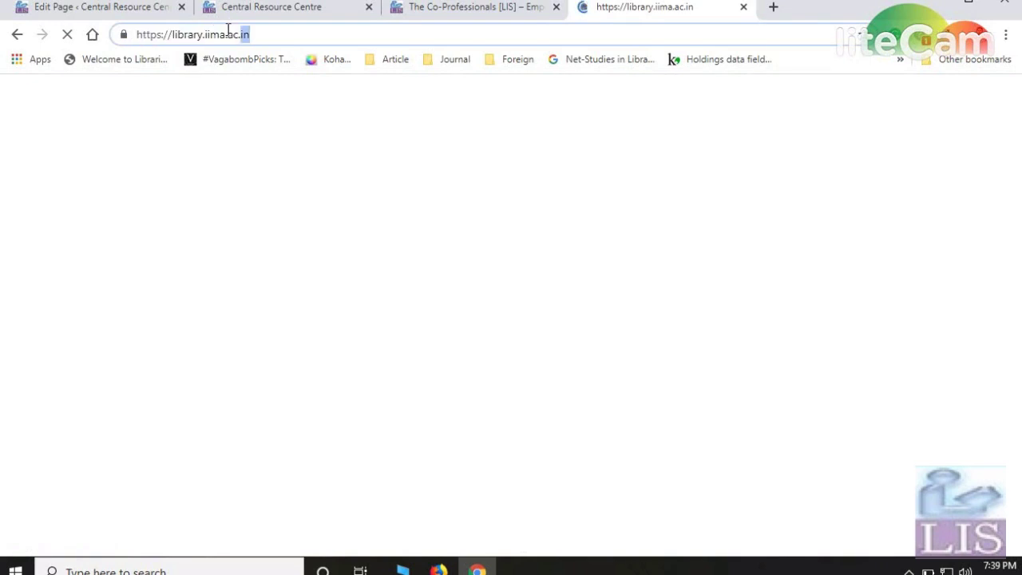
key("BackSpace")
key("BackSpace")
key("BackSpace")
key("BackSpace")
key("BackSpace")
key("BackSpace")
key("BackSpace")
key("BackSpace")
key("BackSpace")
key("BackSpace")
key("BackSpace")
key("BackSpace")
key("BackSpace")
key("BackSpace")
key("BackSpace")
key("BackSpace")
key("BackSpace")
key("BackSpace")
key("BackSpace")
key("BackSpace")
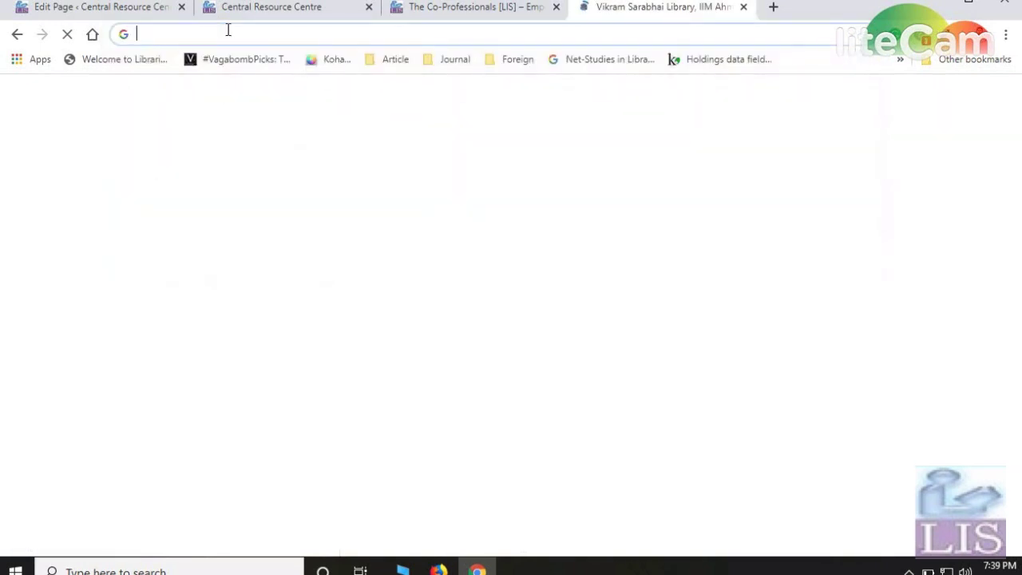
type("library.")
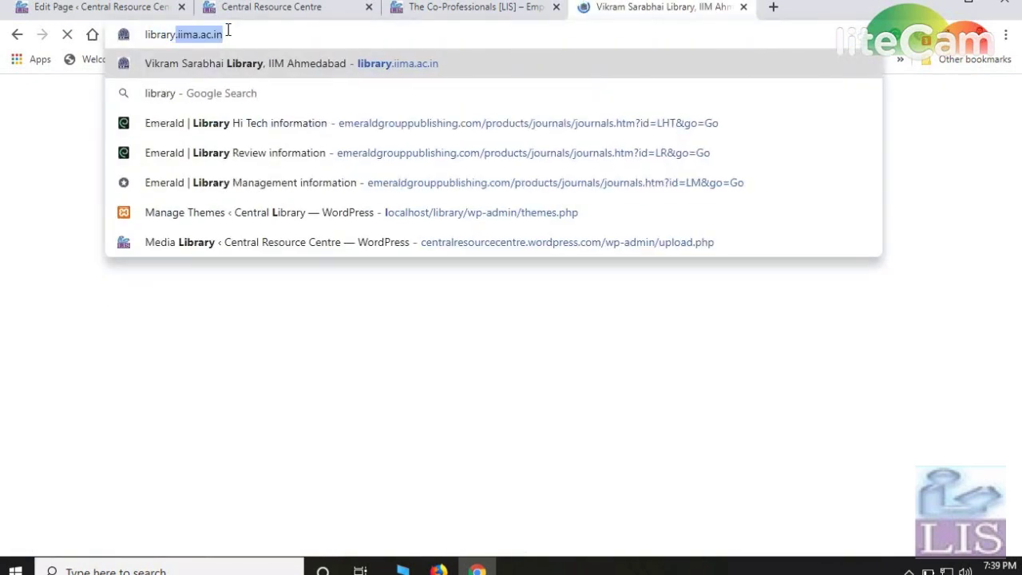
key("BackSpace")
key("BackSpace")
key("Return")
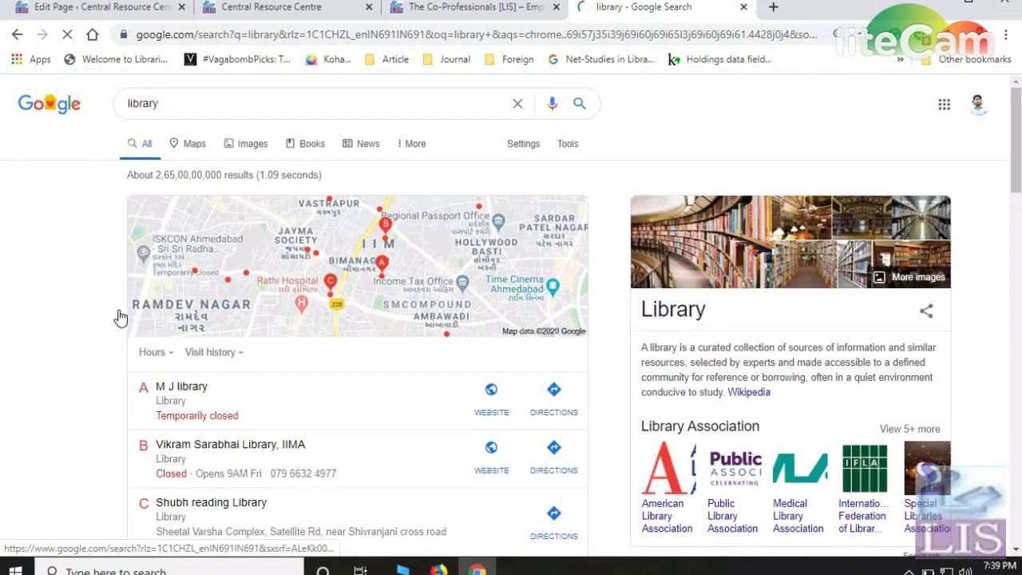
- Copy the definition of a library shown in the Wikipedia search result
scroll(119, 312, "down", 7)
scroll(80, 178, "up", 1)
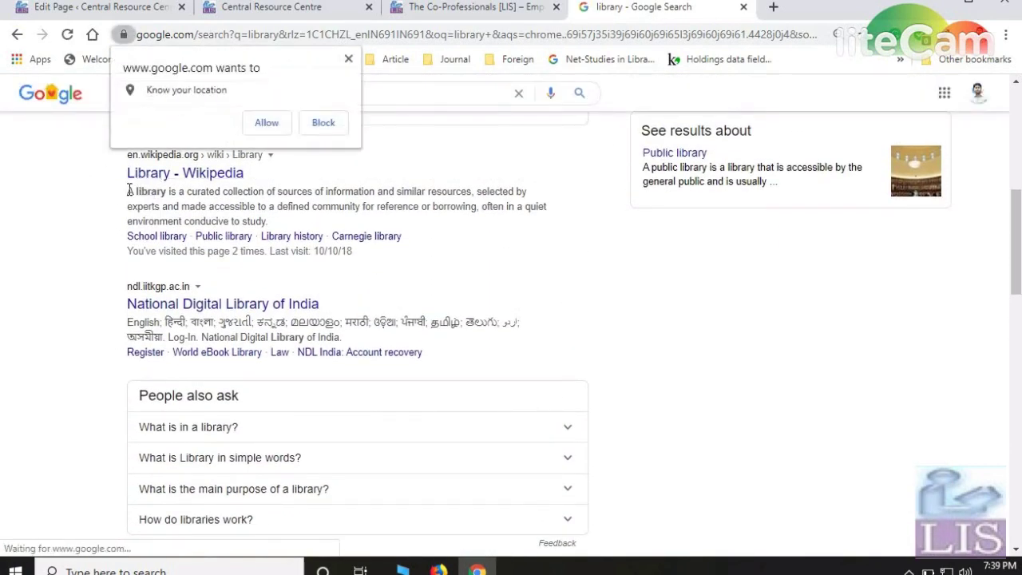
left_click_drag(127, 190, 272, 222)
key("ctrl+c")
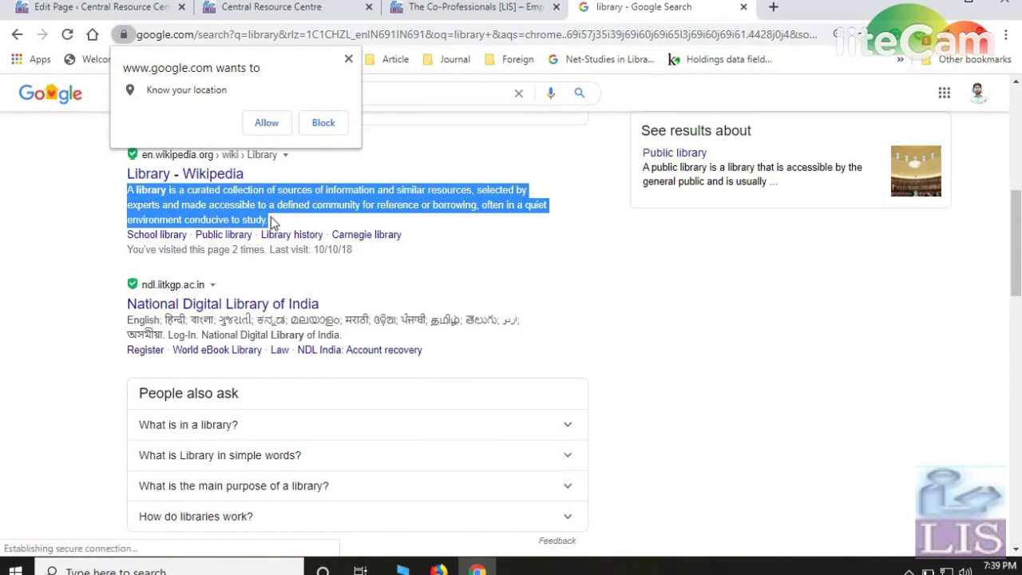
- Return to the Home page editor and paste the copied library definition into the empty paragraph below the title
left_click(131, 6)
left_click(276, 272)
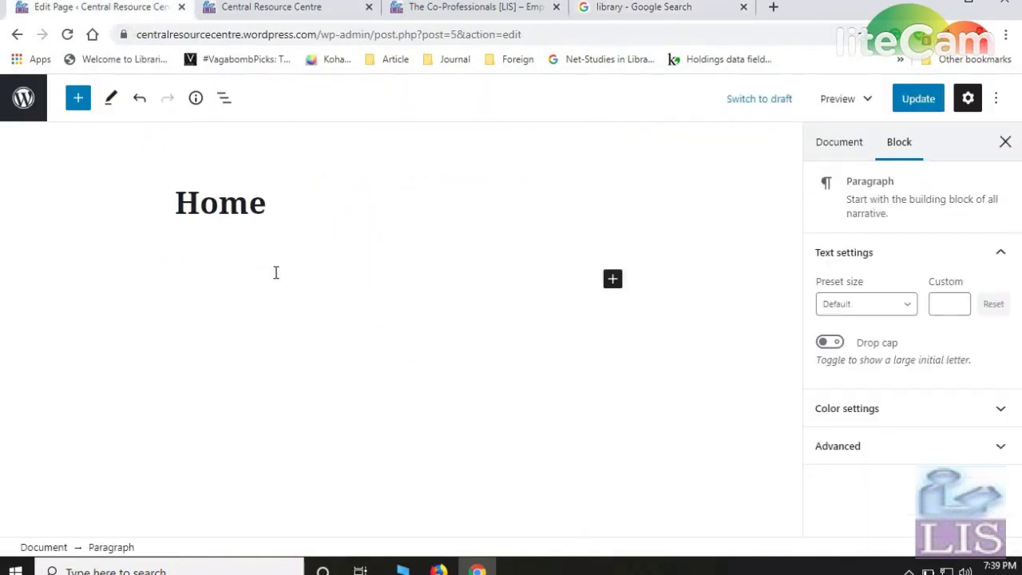
key("ctrl+v")
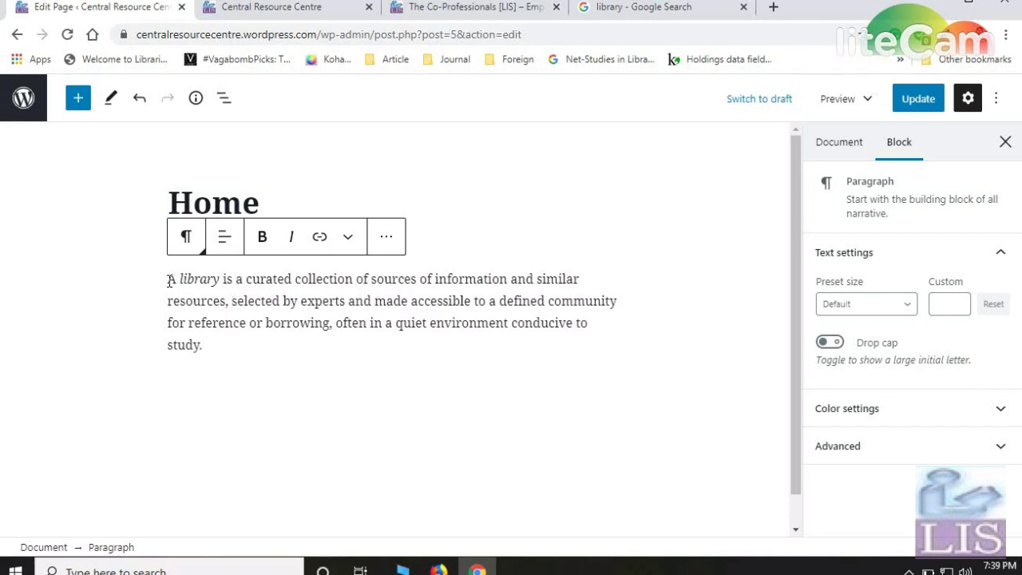
- Try centre and right alignment on the library definition paragraph and return it to left alignment
left_click_drag(170, 281, 221, 354)
left_click(533, 321)
left_click(226, 241)
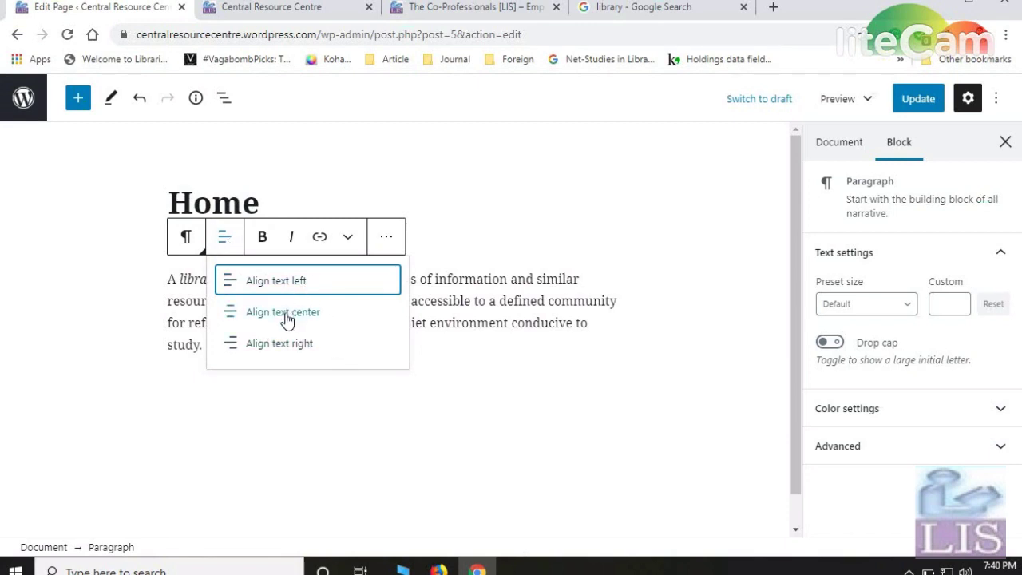
left_click(190, 293)
left_click(227, 237)
left_click(273, 317)
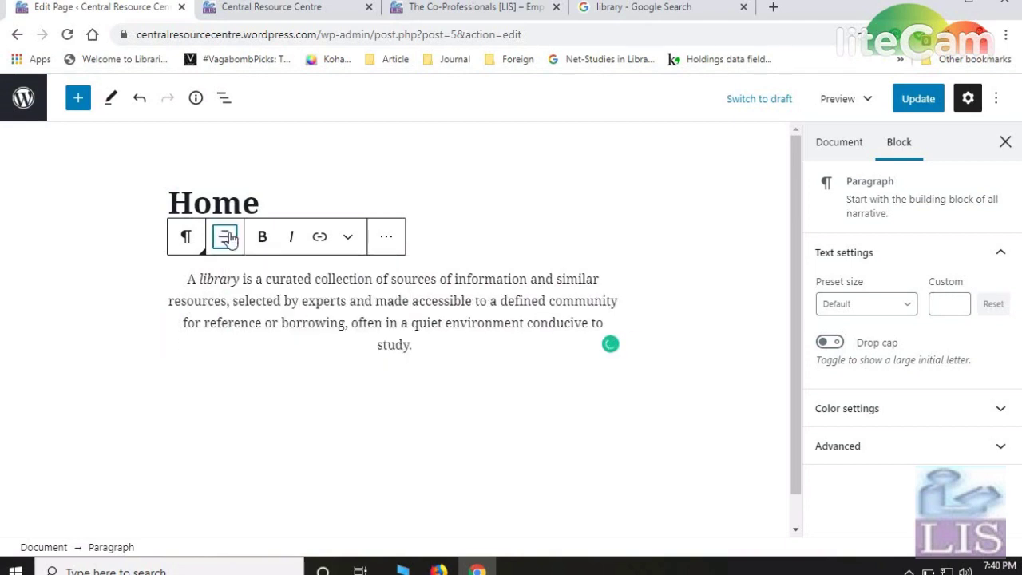
left_click(225, 237)
left_click(297, 346)
left_click(452, 318)
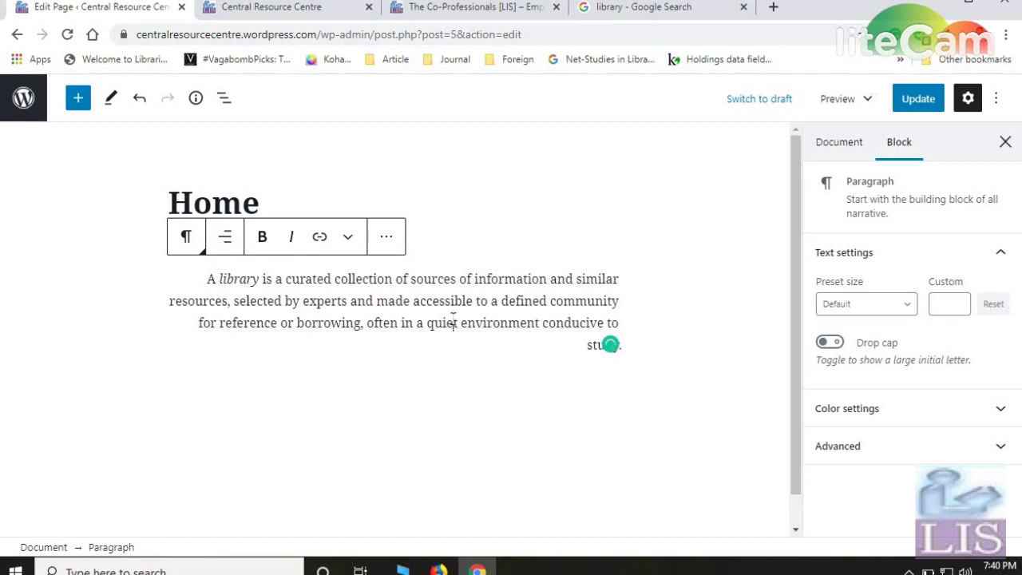
left_click(224, 236)
left_click(261, 284)
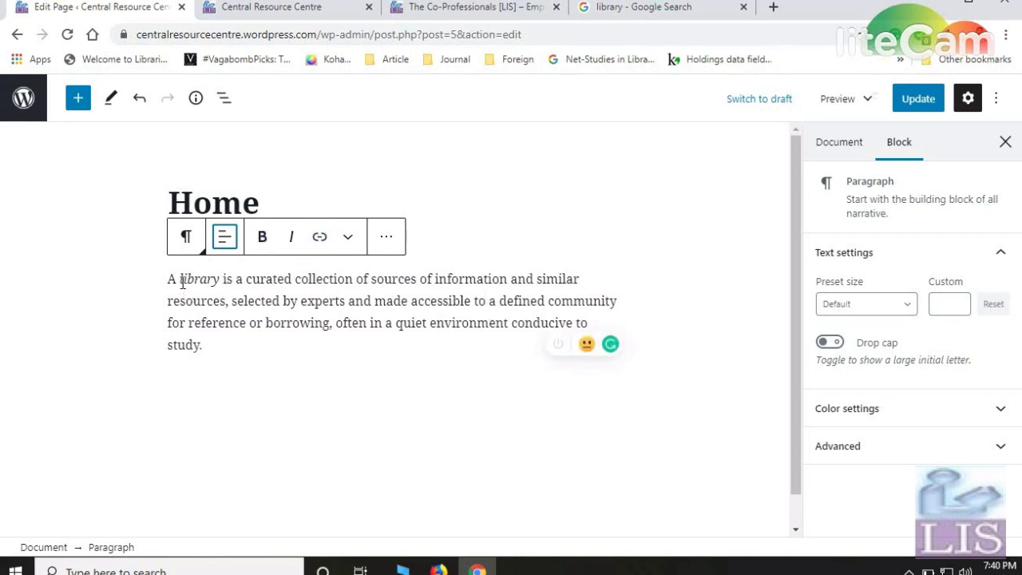
- Make the italic word "library" in the definition paragraph bold
left_click_drag(180, 279, 221, 279)
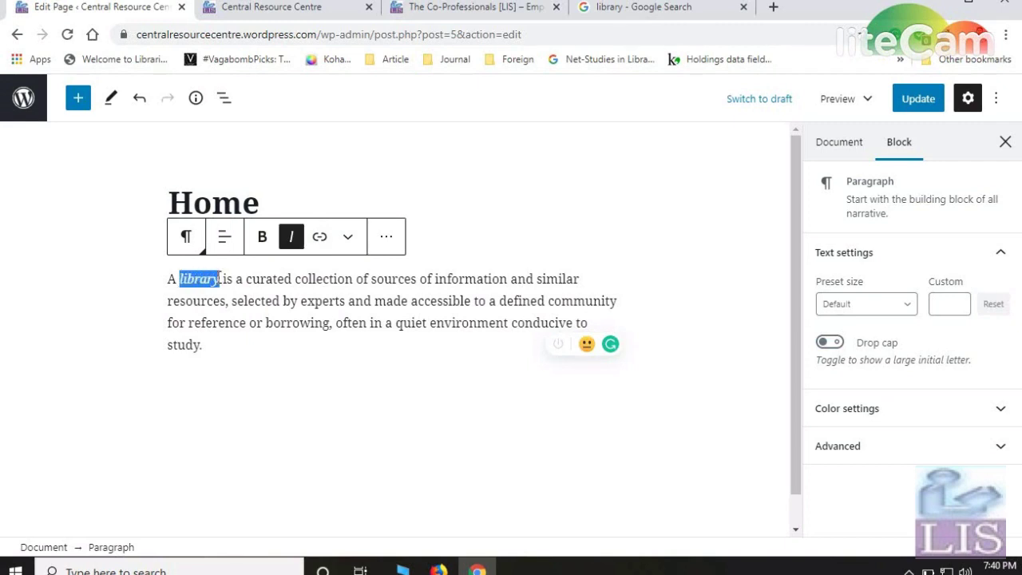
left_click(263, 236)
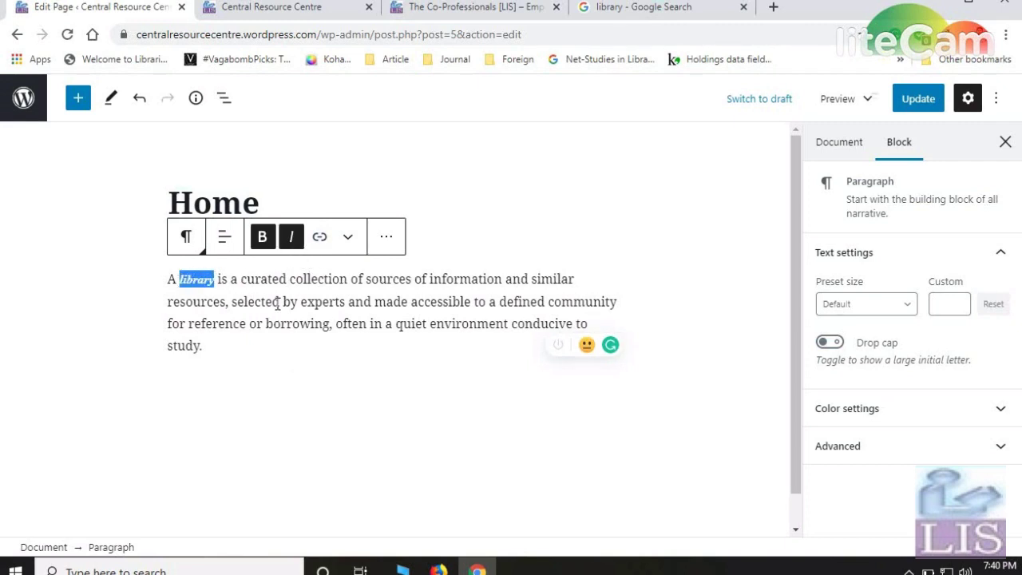
left_click(330, 301)
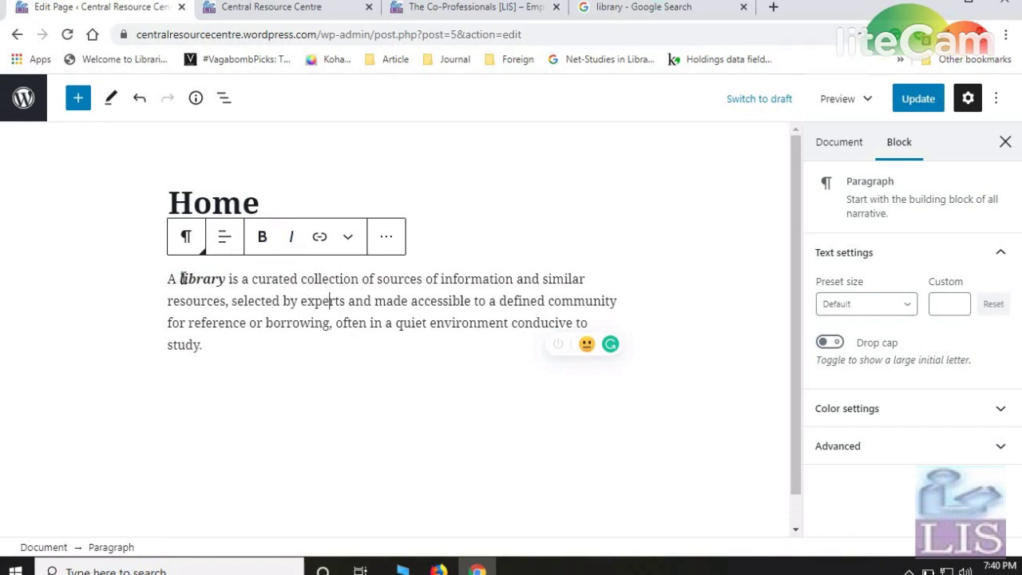
- Select the word "library" for linking and copy the coprofessionals.wordpress.com address from the Co-Professionals site's open tab
left_click_drag(180, 277, 229, 277)
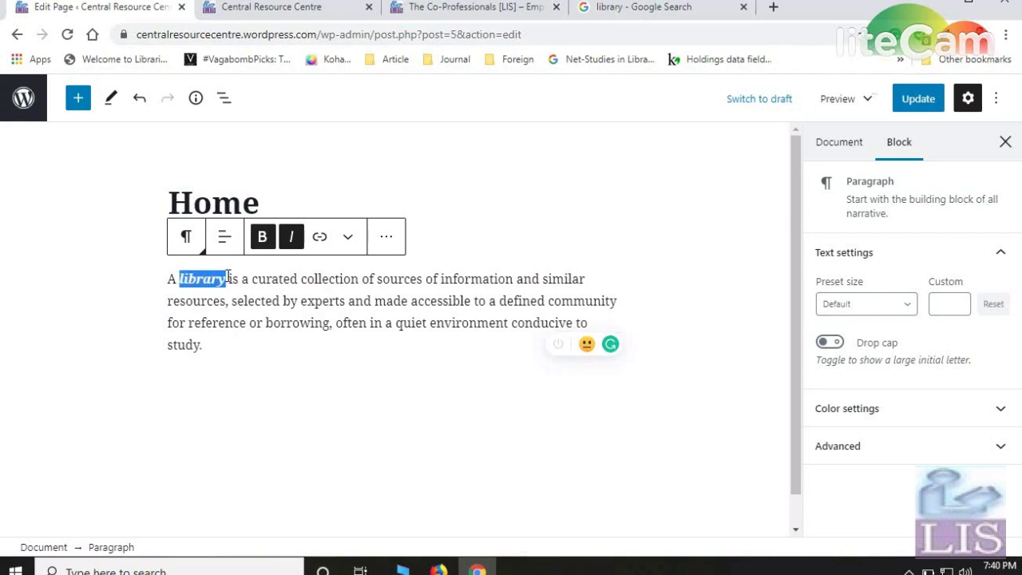
left_click(451, 8)
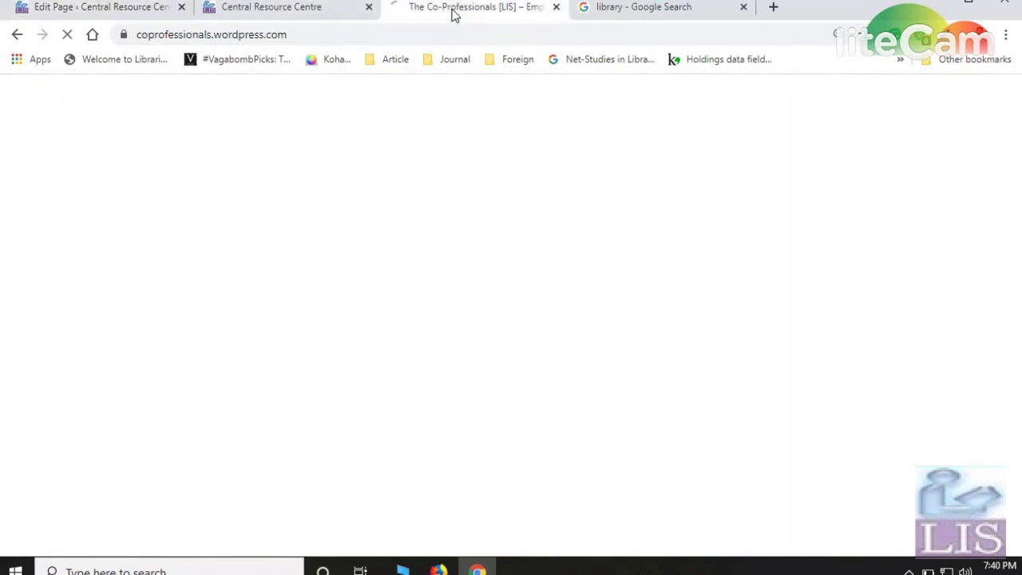
left_click(280, 38)
key("ctrl+c")
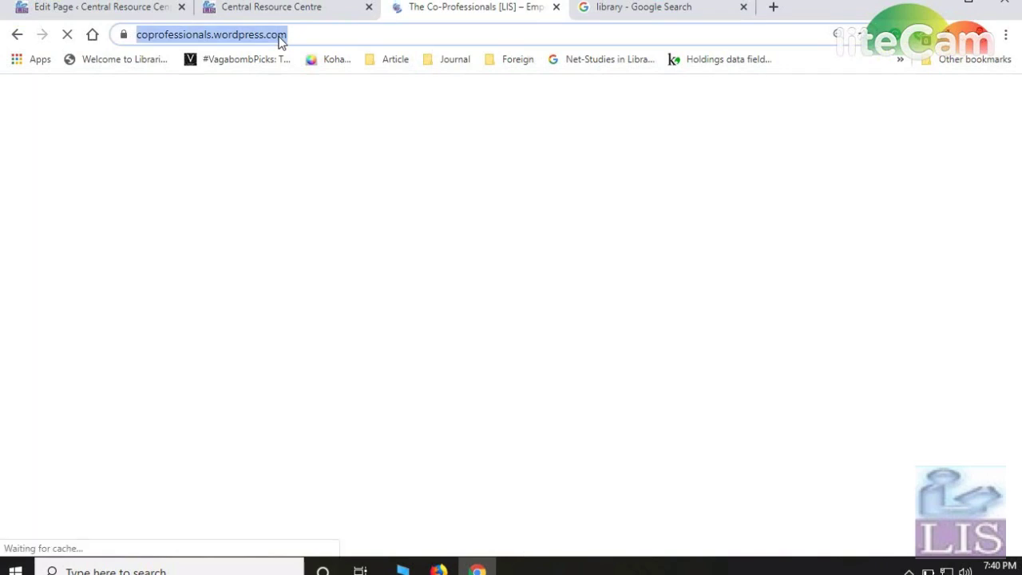
left_click(148, 10)
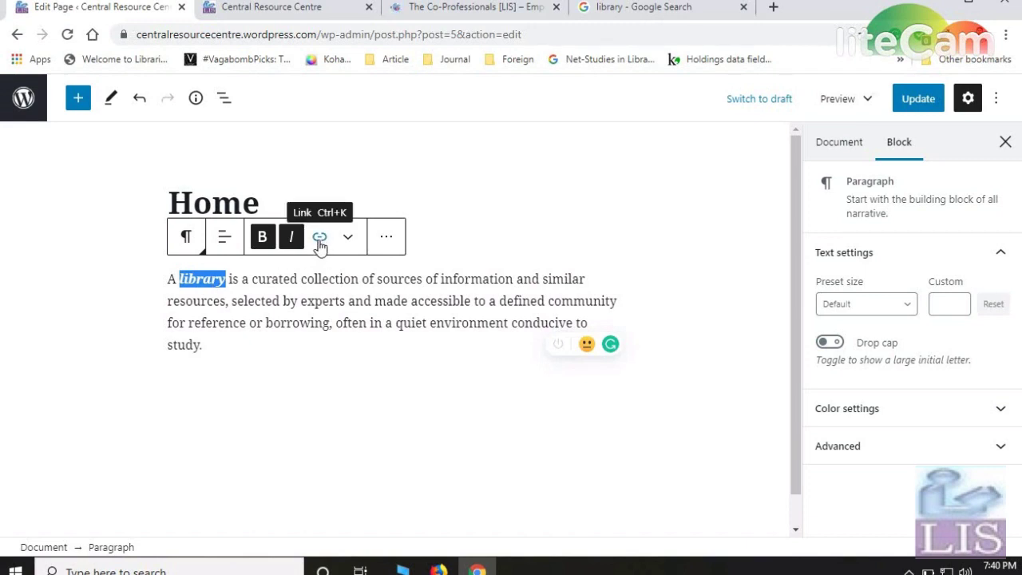
left_click(319, 237)
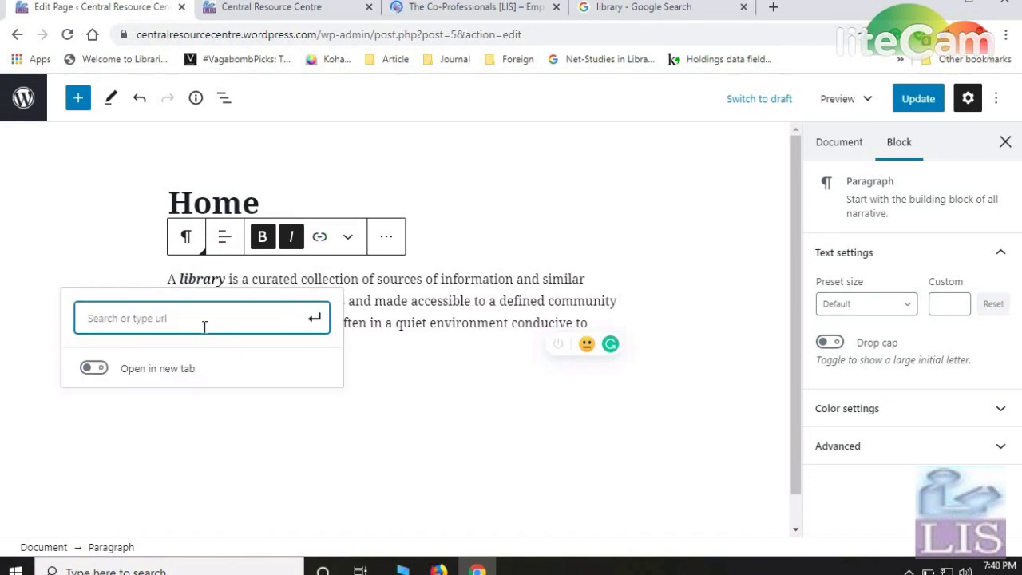
key("ctrl+v")
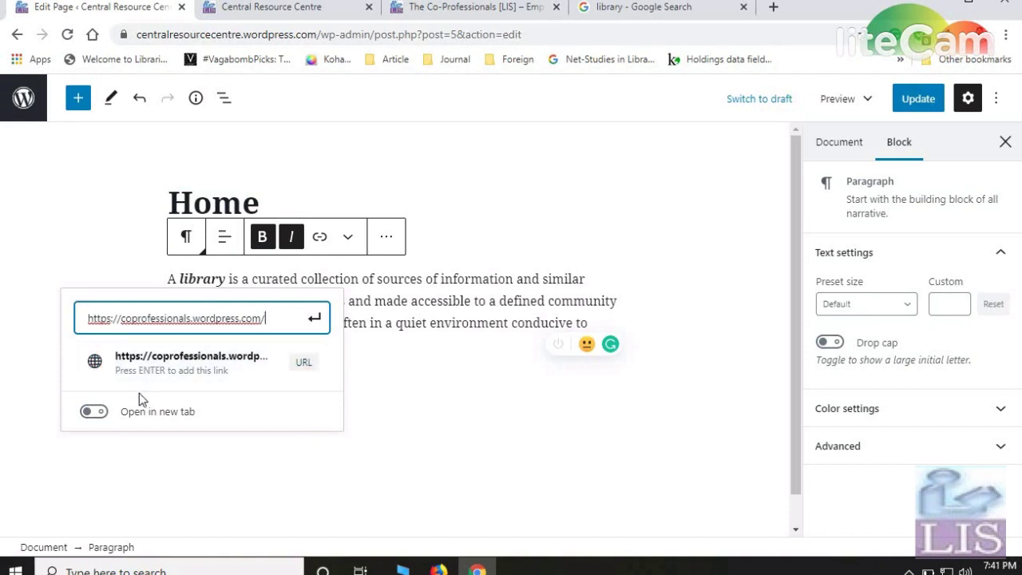
left_click(96, 415)
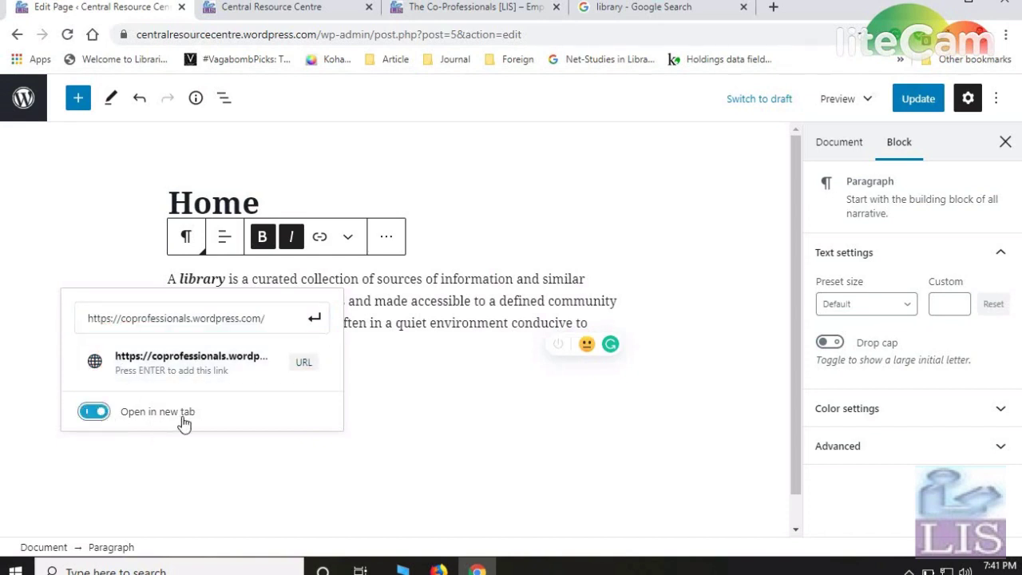
left_click(301, 313)
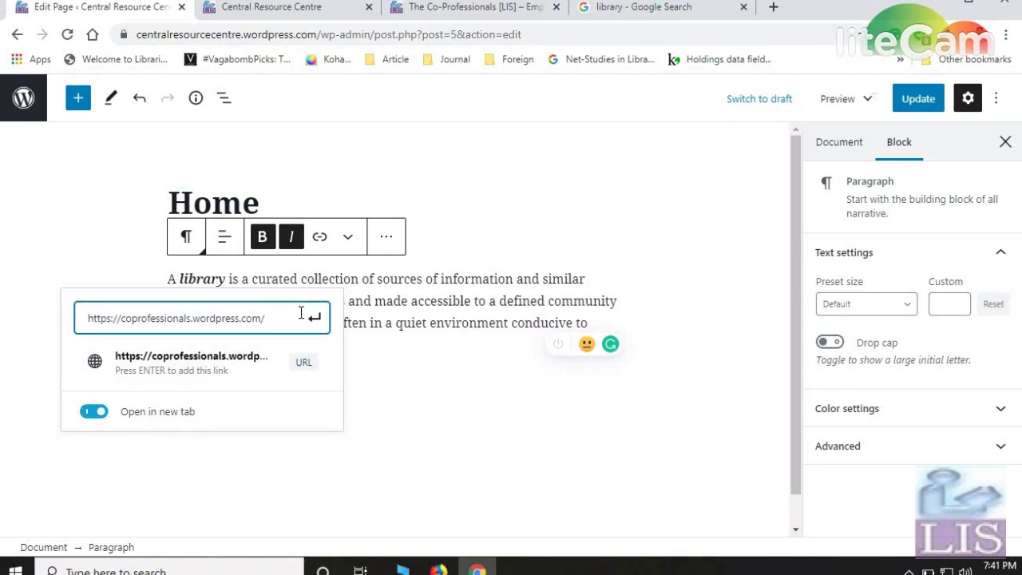
key("Return")
left_click(296, 317)
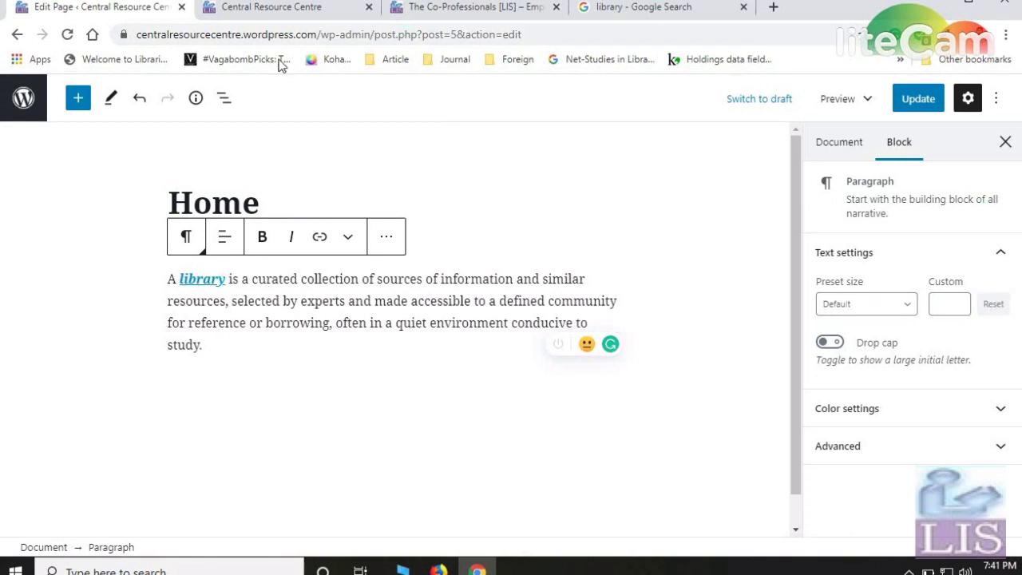
left_click(455, 14)
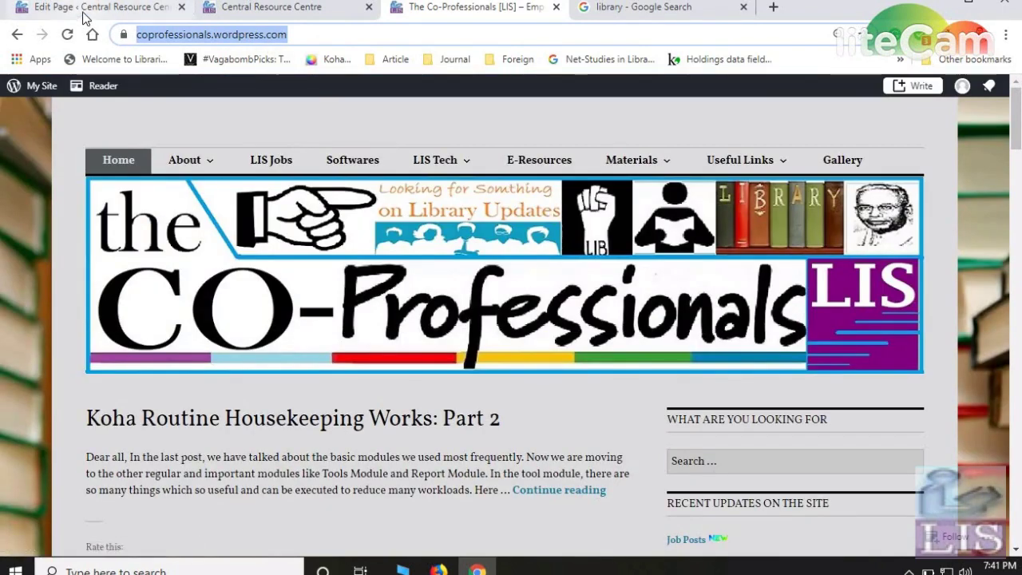
left_click(159, 13)
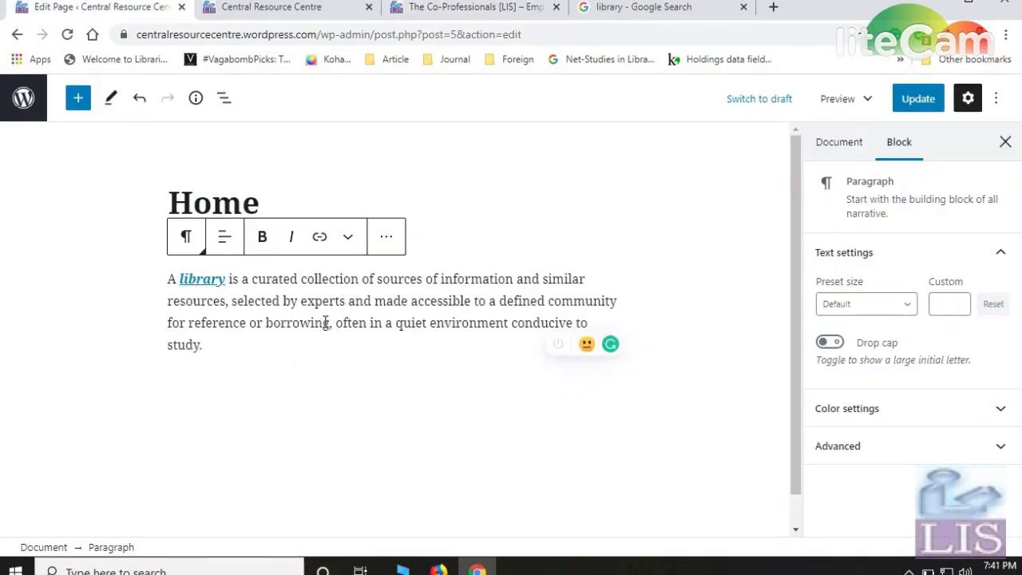
- Insert an Image block in a new line below the library definition paragraph
left_click(301, 362)
left_click(362, 378)
key("Return")
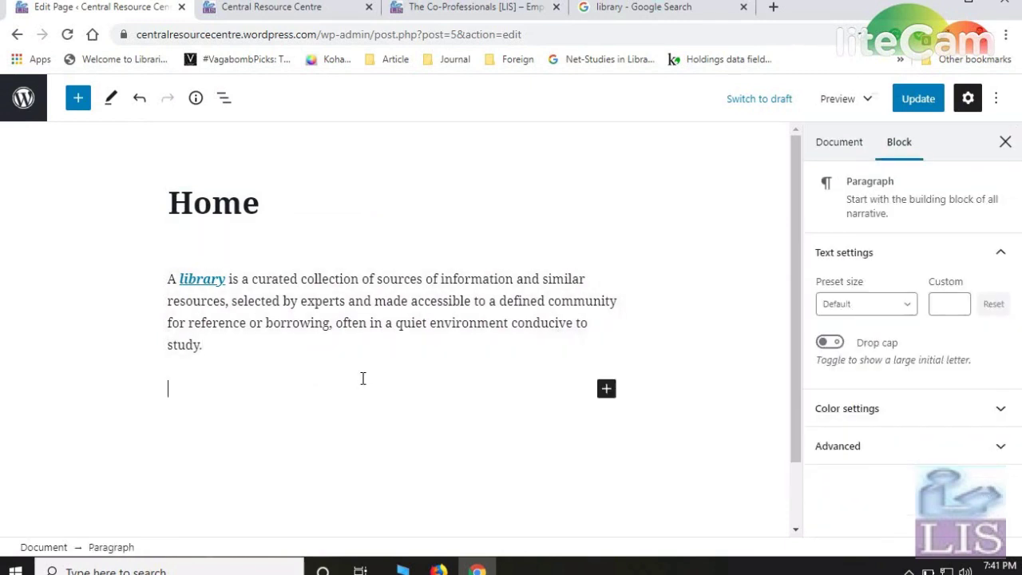
left_click(73, 105)
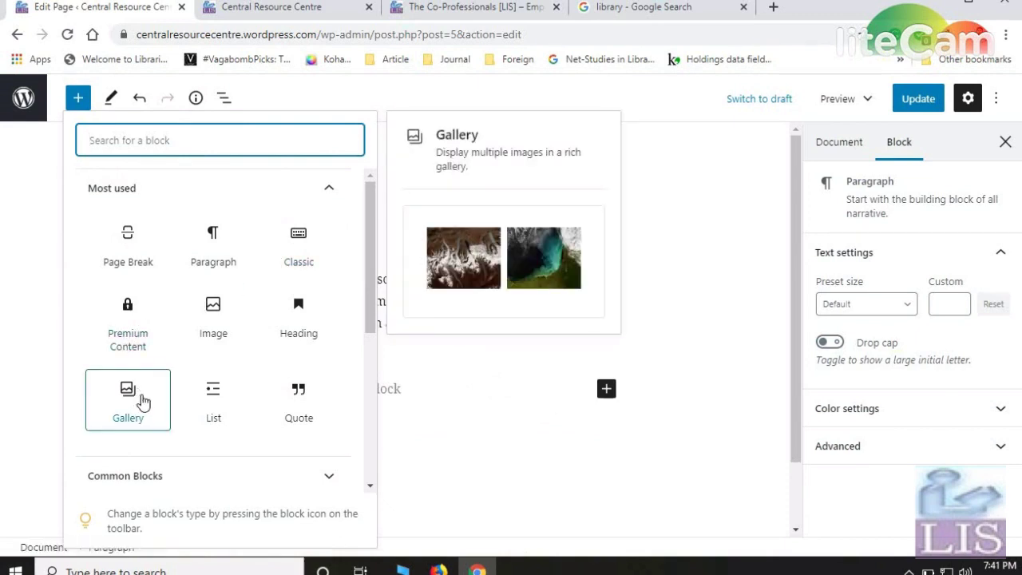
left_click(213, 316)
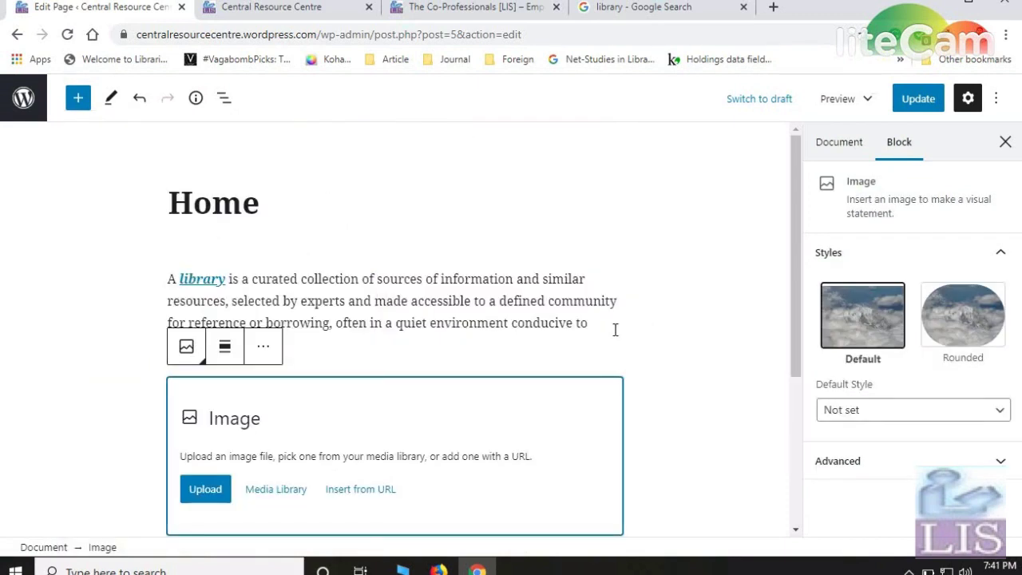
scroll(567, 332, "down", 1)
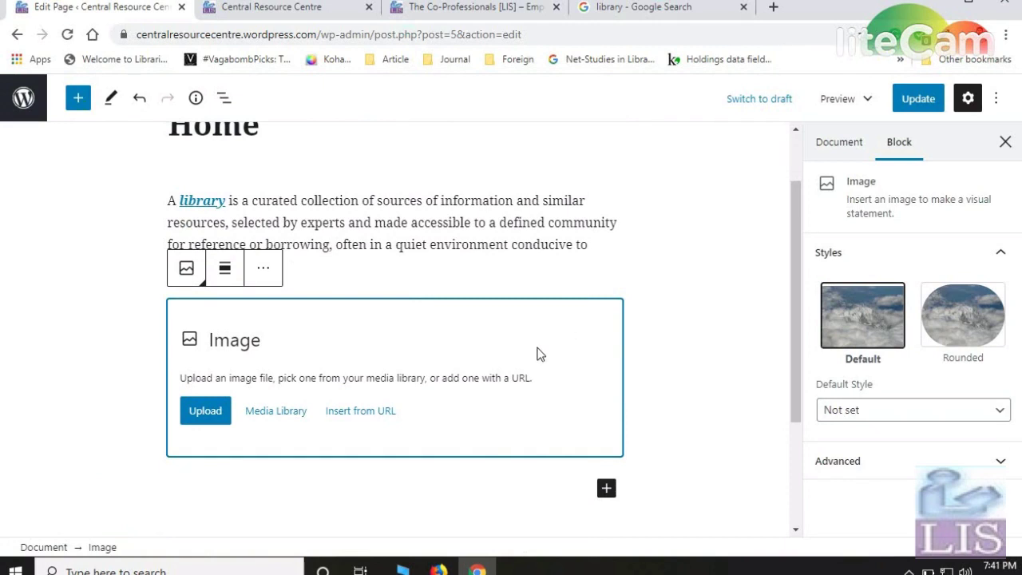
- Fill the Image block with the LIS logo co.jpg from the media library
left_click(271, 421)
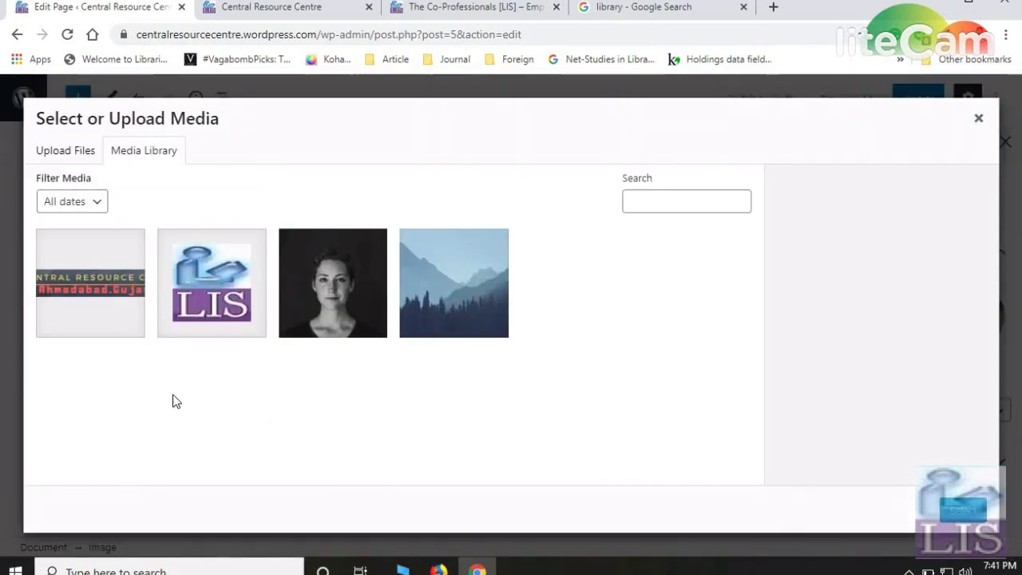
left_click(209, 303)
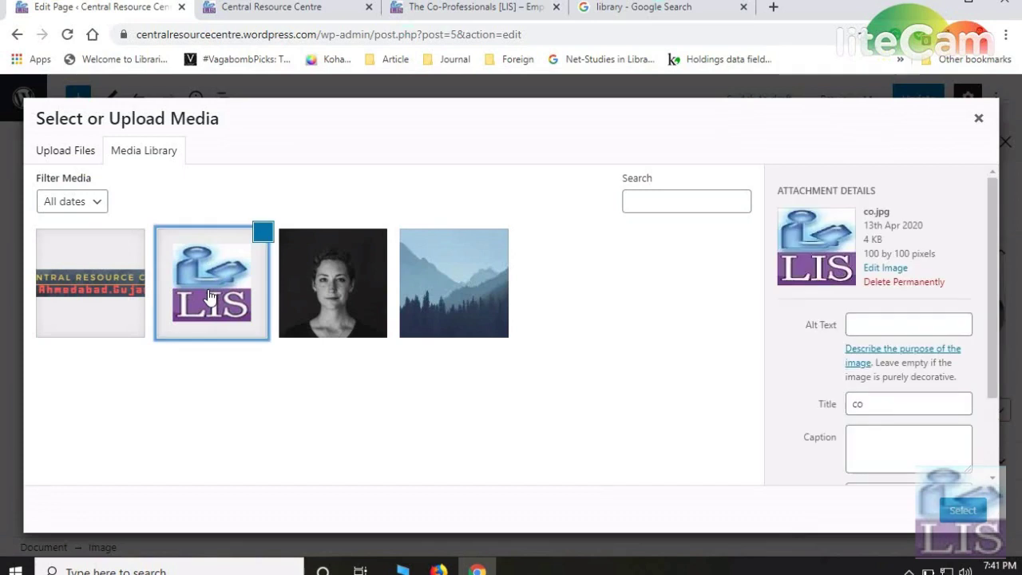
left_click(954, 509)
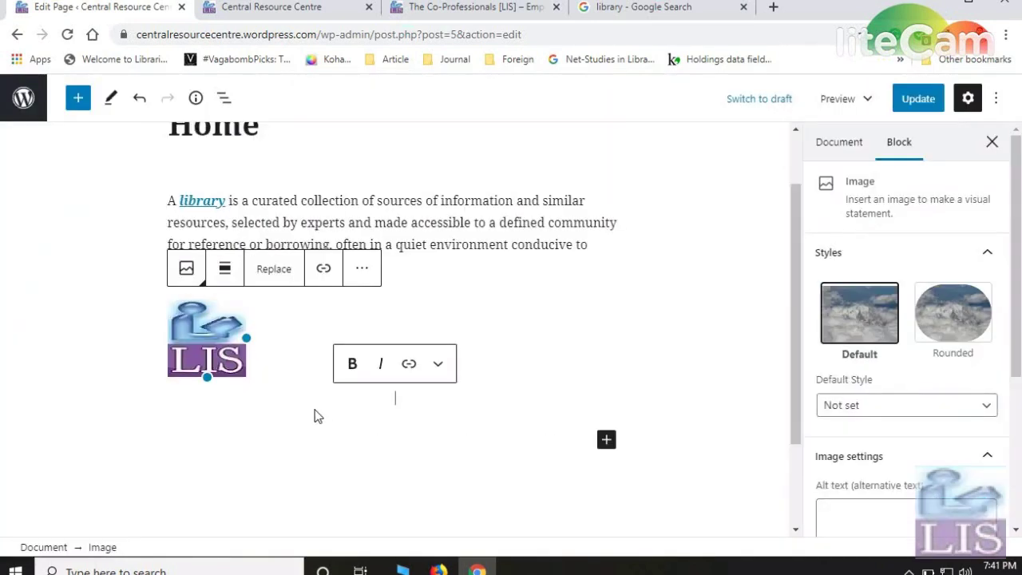
- Add an empty paragraph below the LIS logo image
scroll(315, 415, "down", 1)
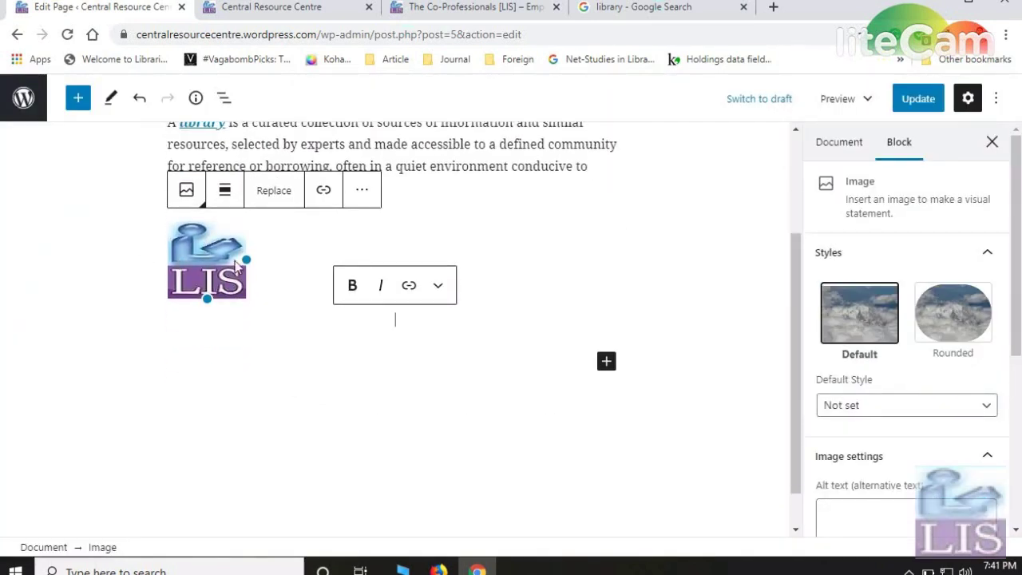
left_click(300, 272)
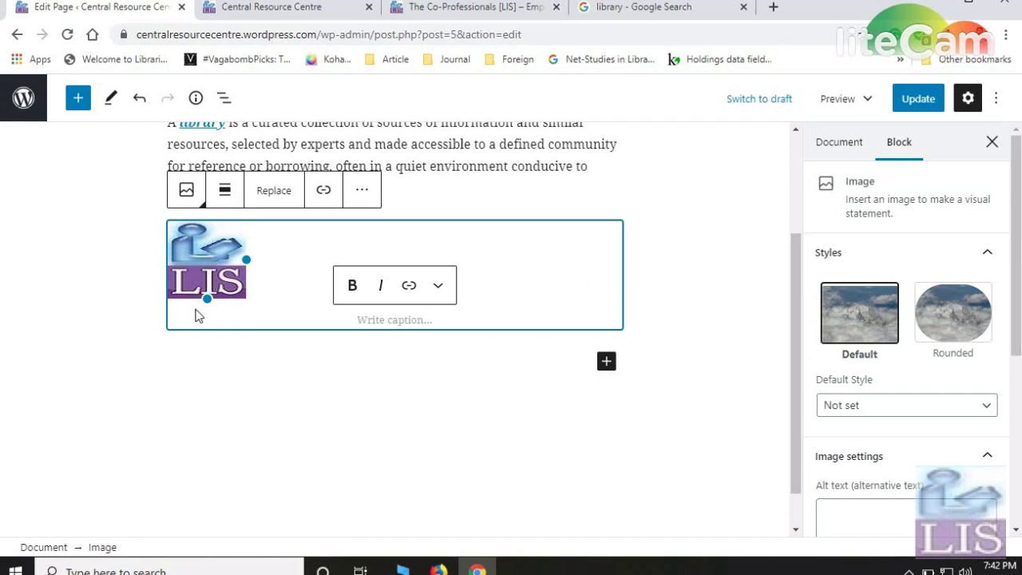
left_click(285, 314)
key("Return")
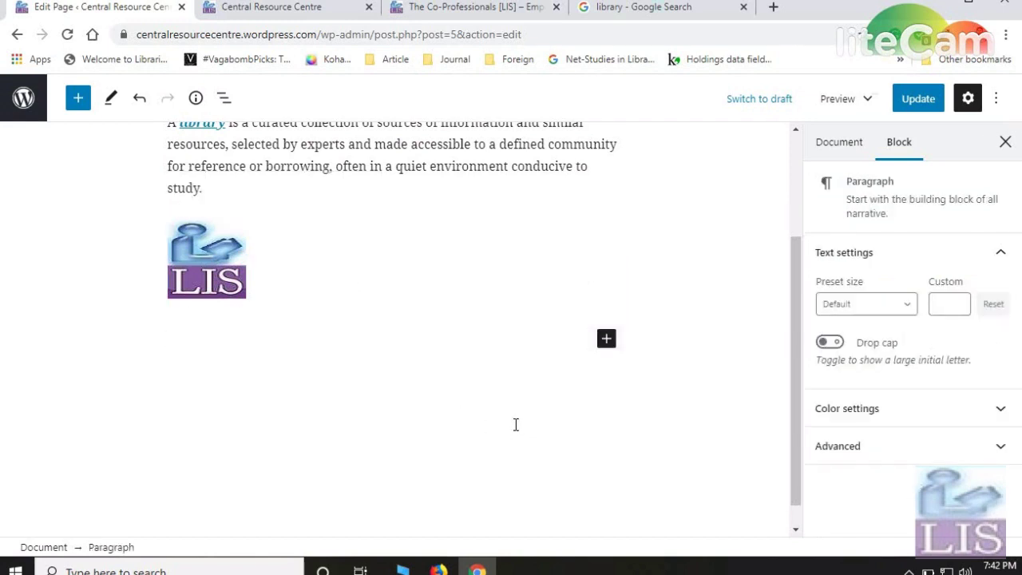
- Look at the link options of the LIS logo image and close them without adding a link
left_click(207, 249)
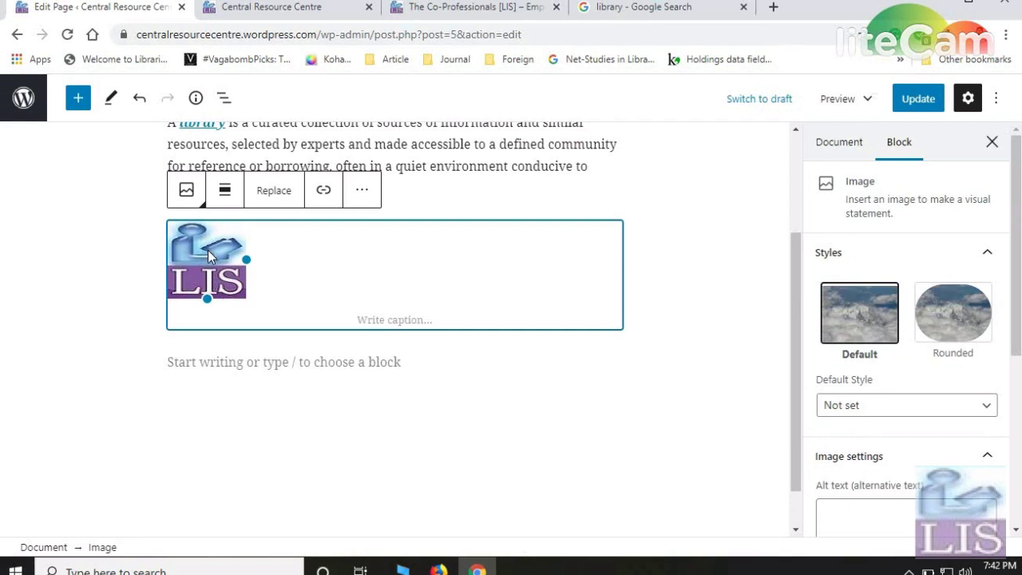
left_click(323, 194)
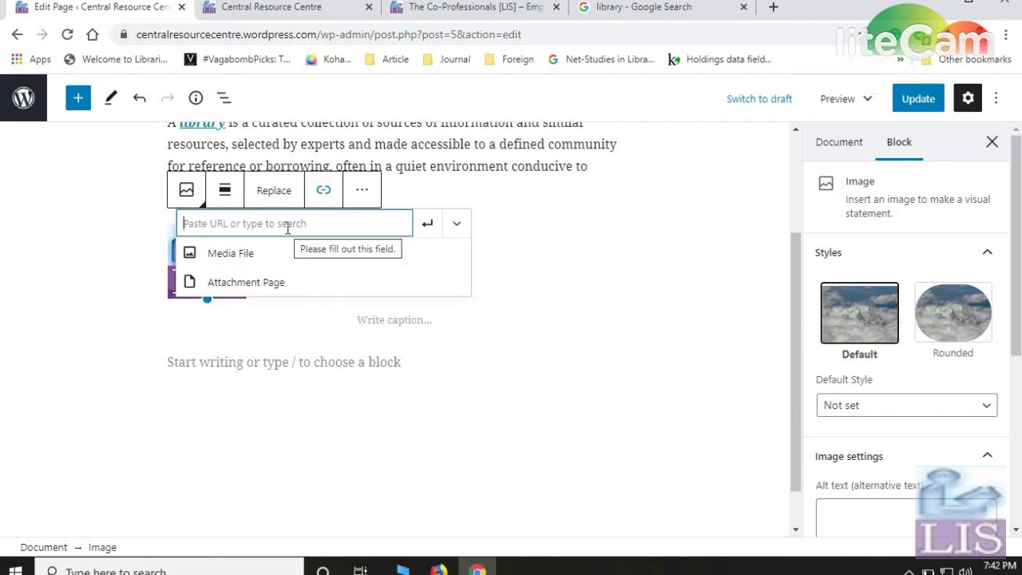
left_click(565, 286)
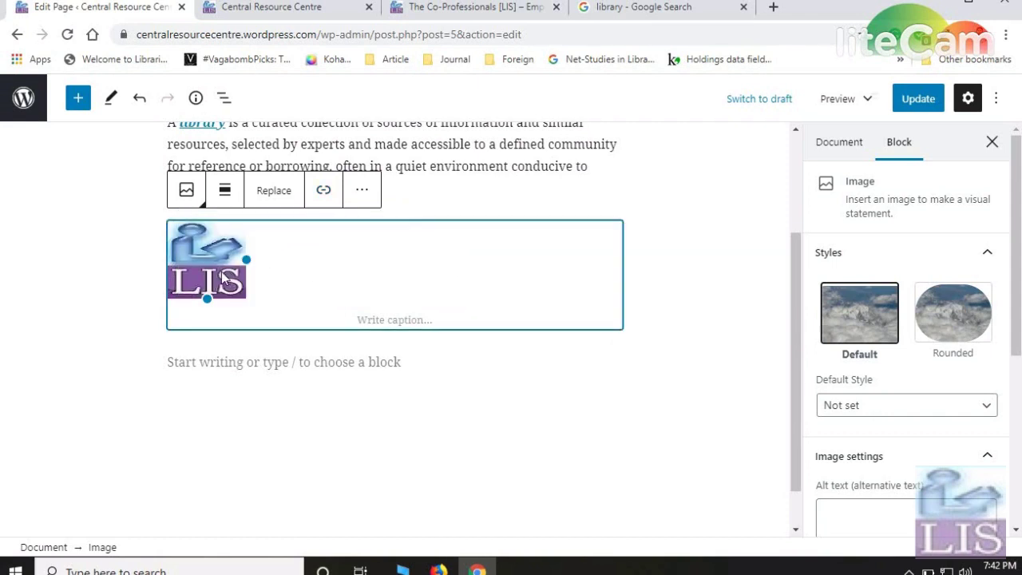
- Give the LIS logo image the caption "CoProfessionals"
left_click(383, 321)
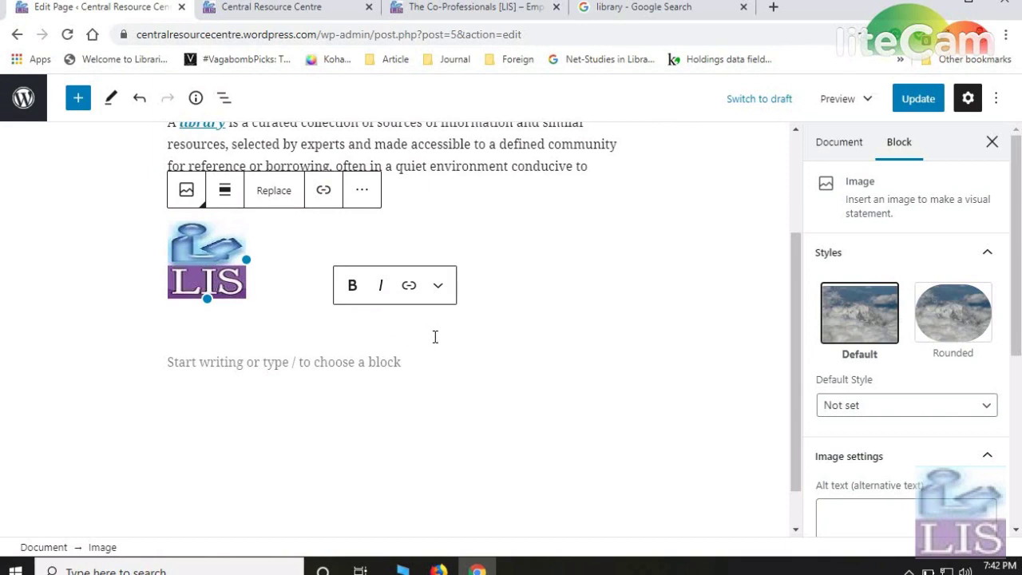
type("C")
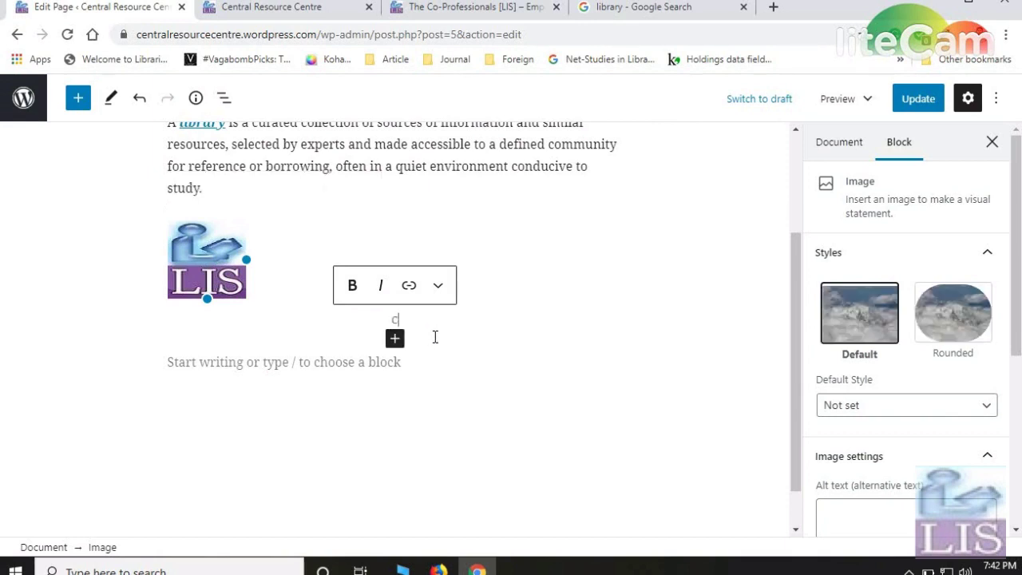
type("oProfe")
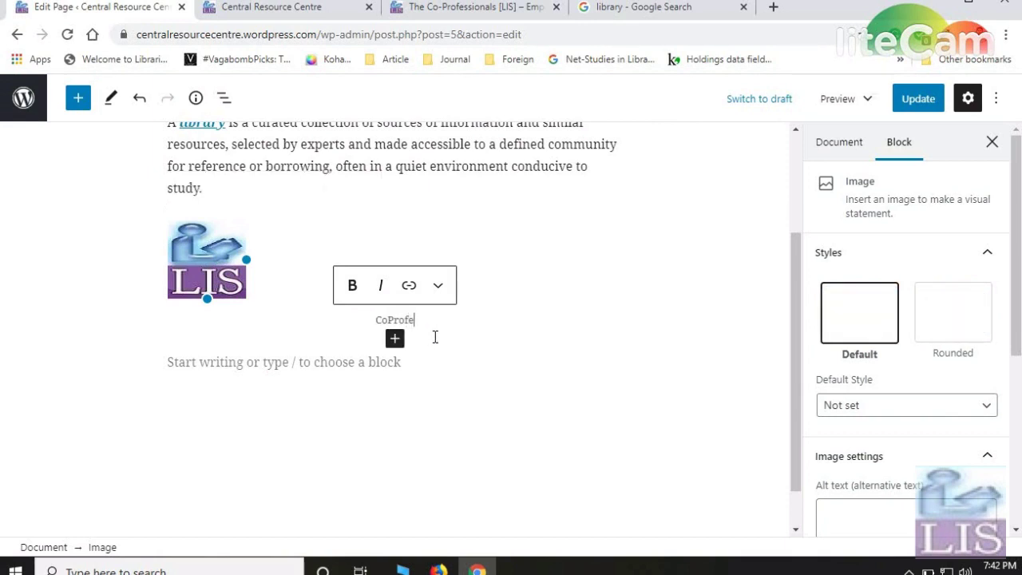
type("ssionals")
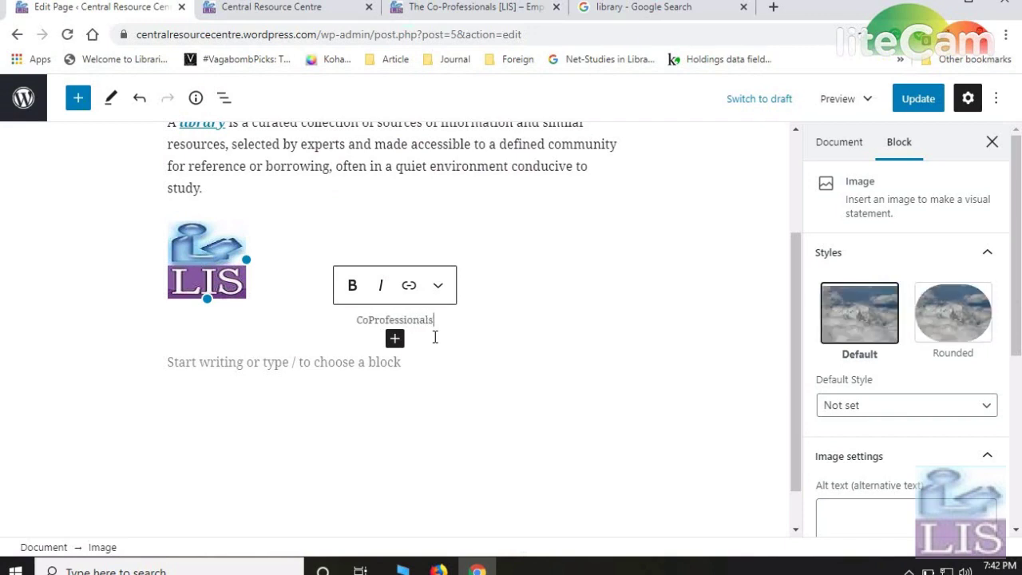
- Look at the additional text formatting options for the LIS logo caption and close them without applying any
left_click(437, 289)
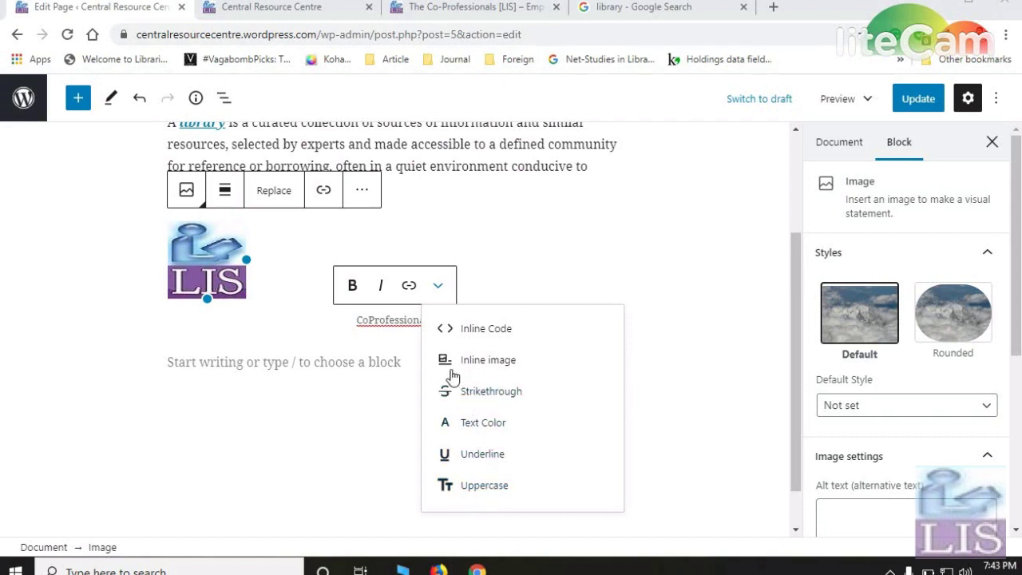
left_click(586, 230)
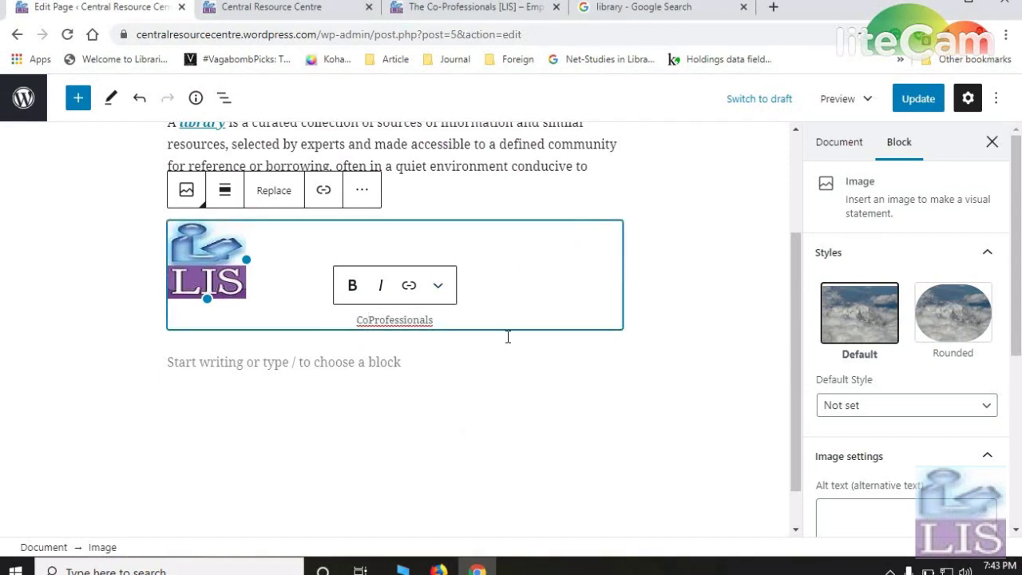
left_click(415, 322)
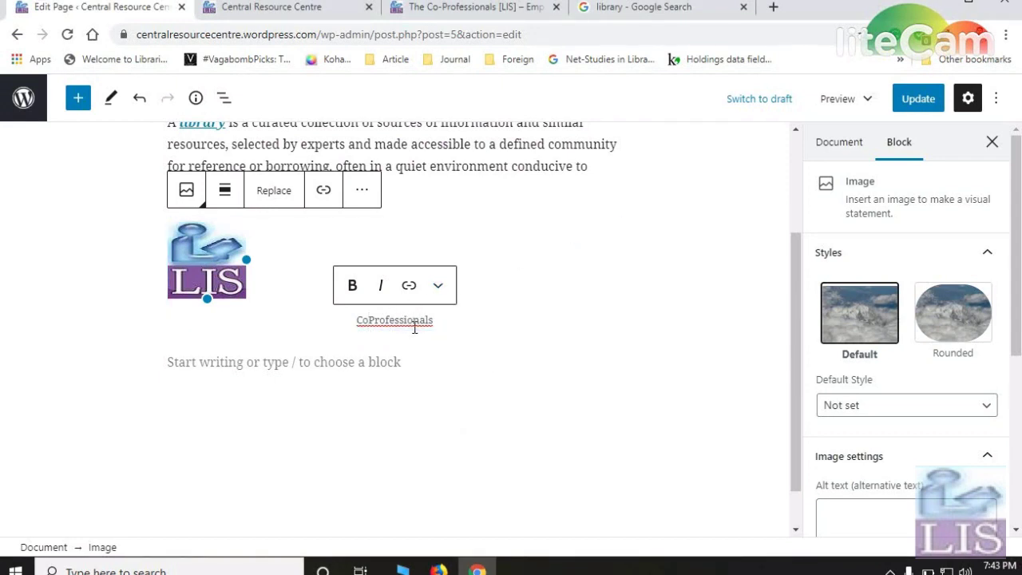
- Align the LIS logo image to the center of the page content
left_click(212, 256)
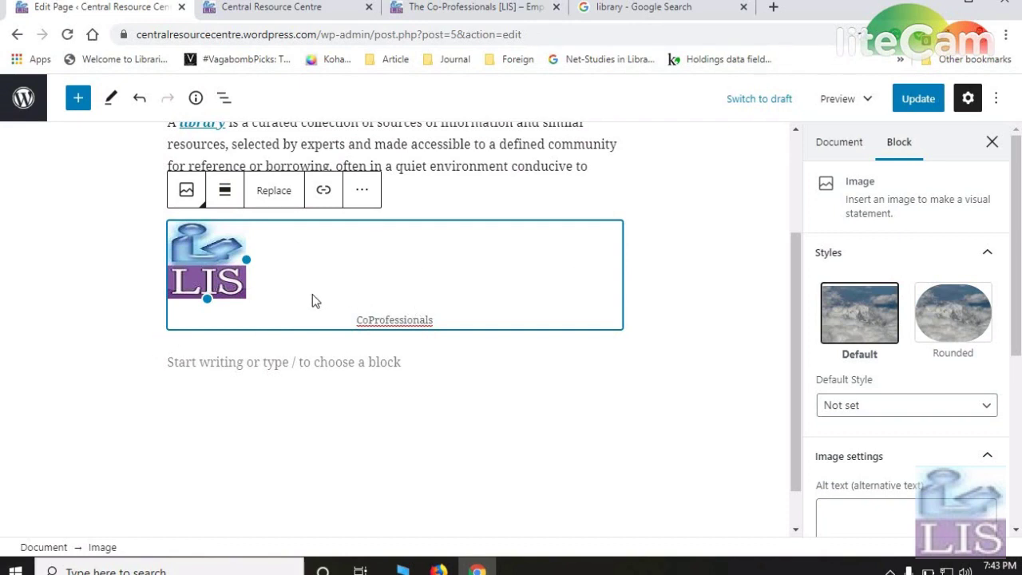
left_click(226, 197)
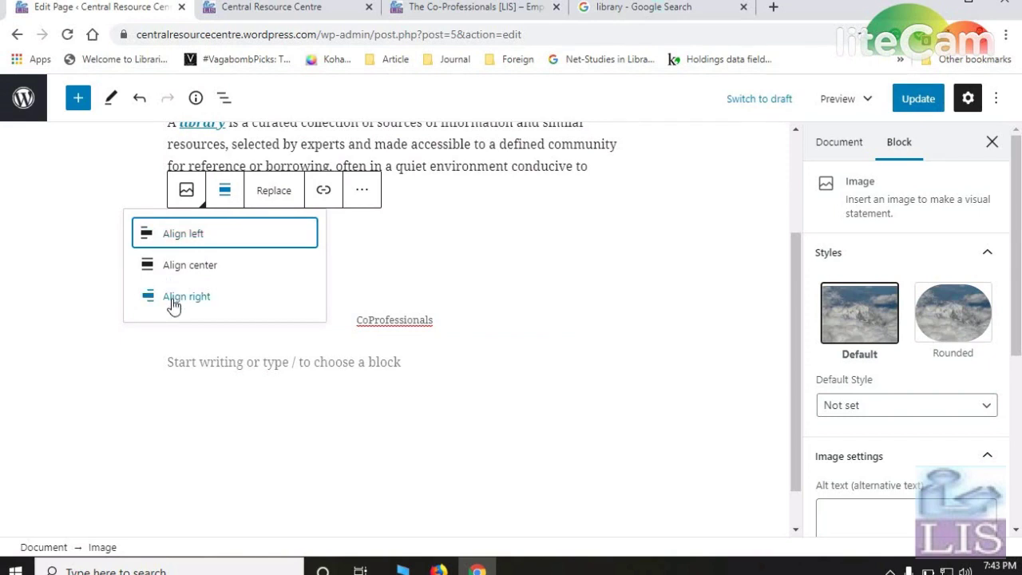
left_click(176, 270)
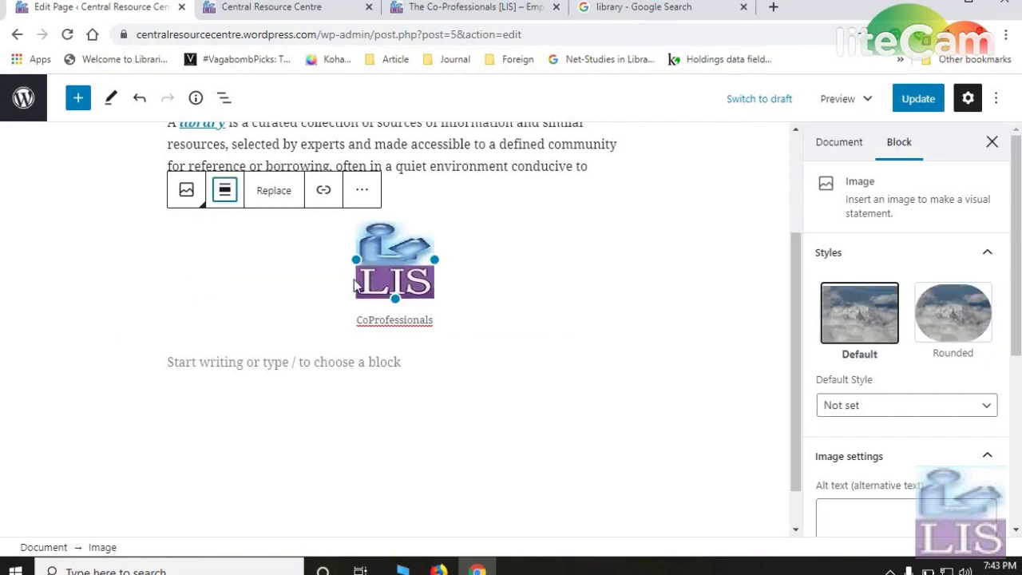
left_click(496, 393)
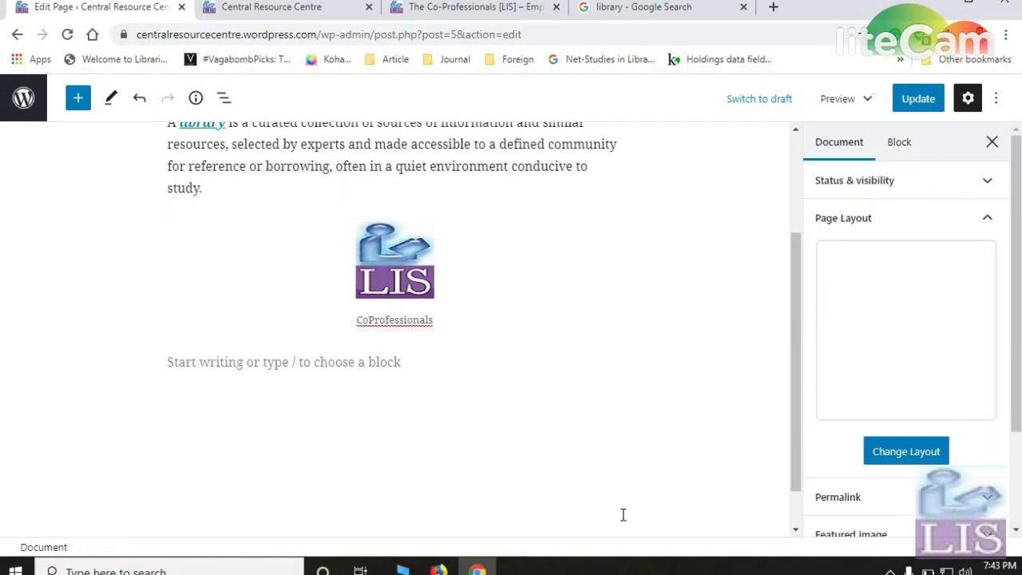
- Look at the additional block options of the LIS logo image and close them without choosing any
left_click(420, 276)
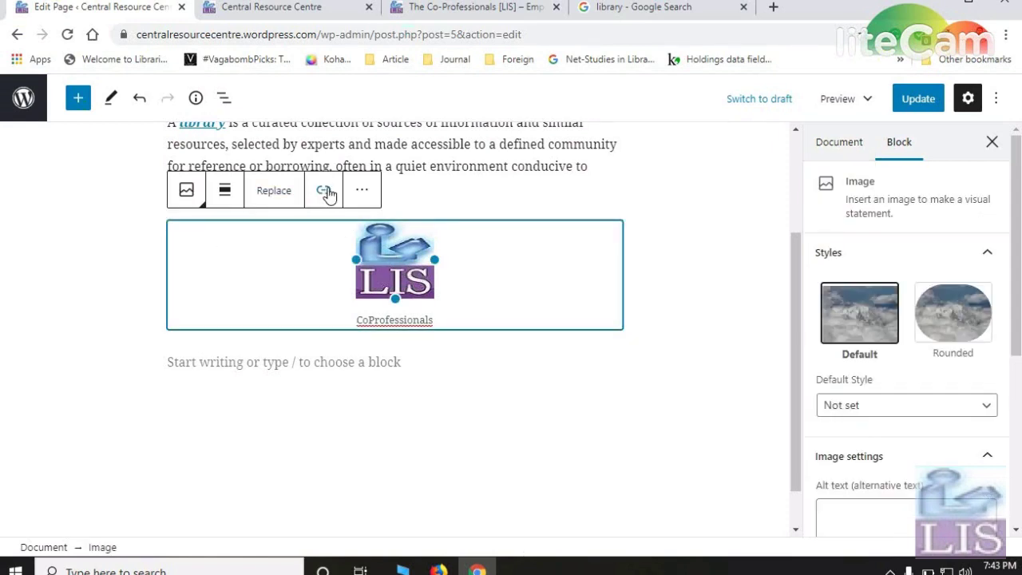
left_click(364, 193)
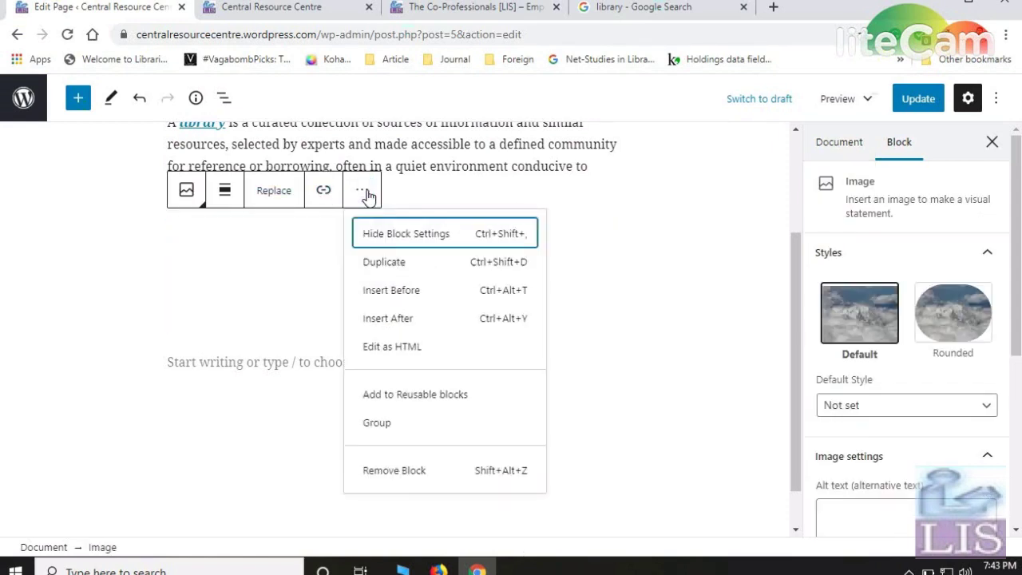
left_click(285, 294)
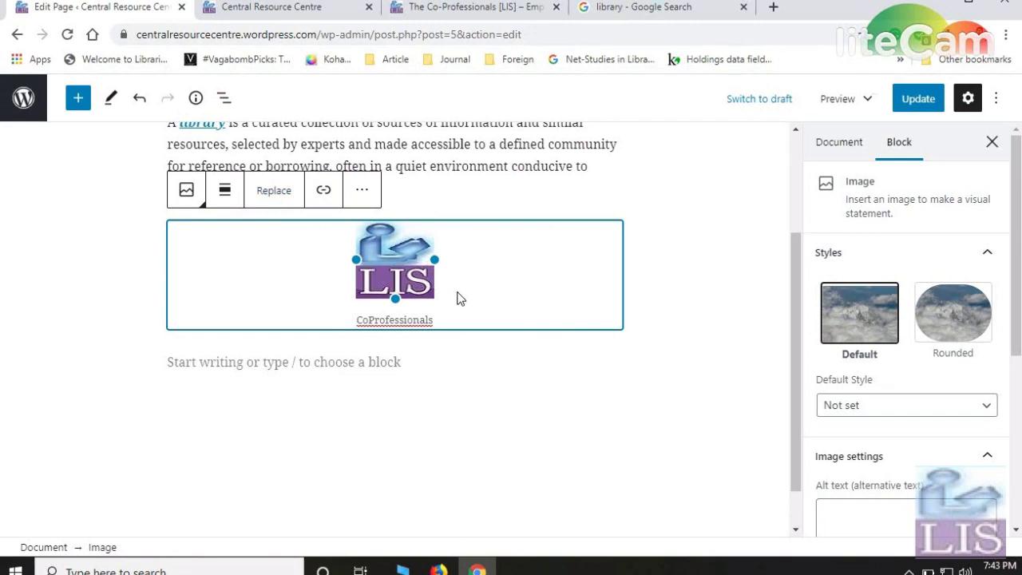
- Add a new Image block in the empty paragraph below the captioned LIS logo
left_click(338, 381)
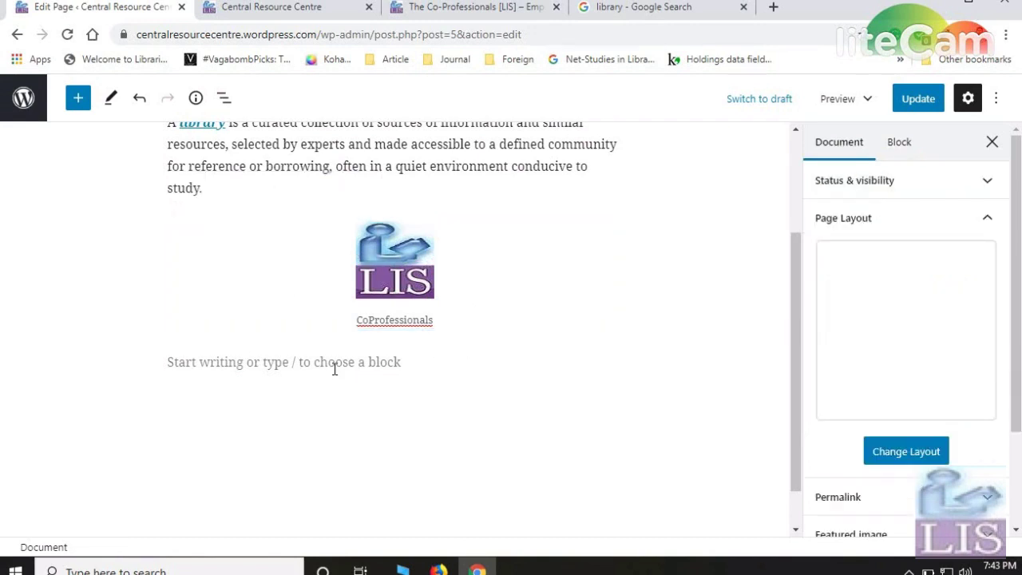
left_click(333, 367)
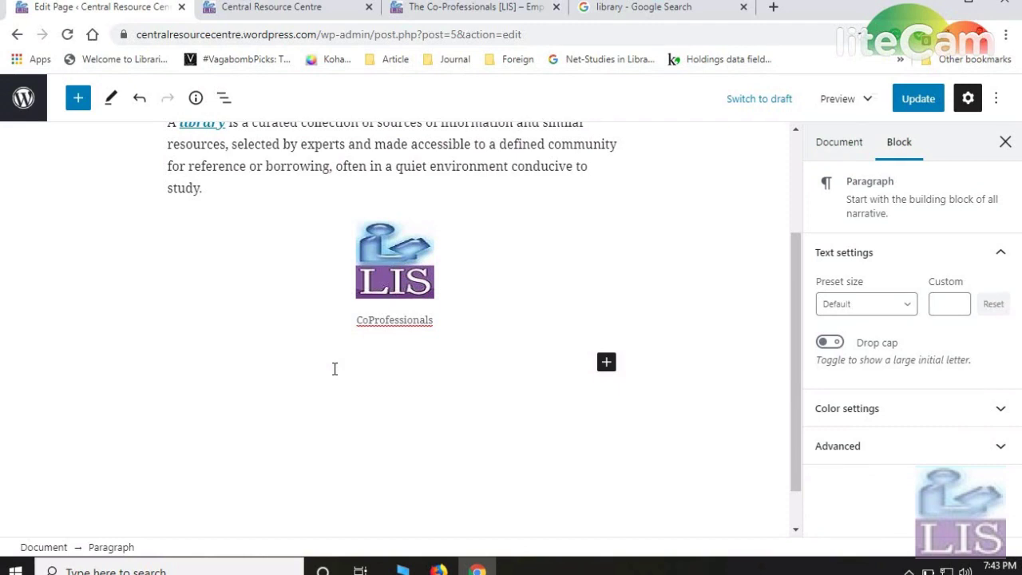
scroll(321, 365, "up", 2)
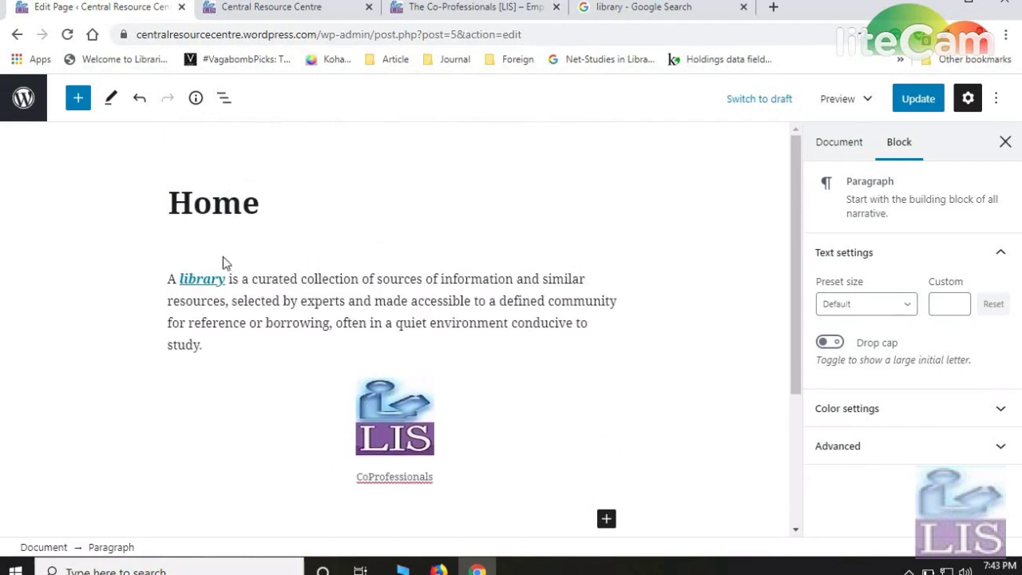
scroll(264, 255, "down", 2)
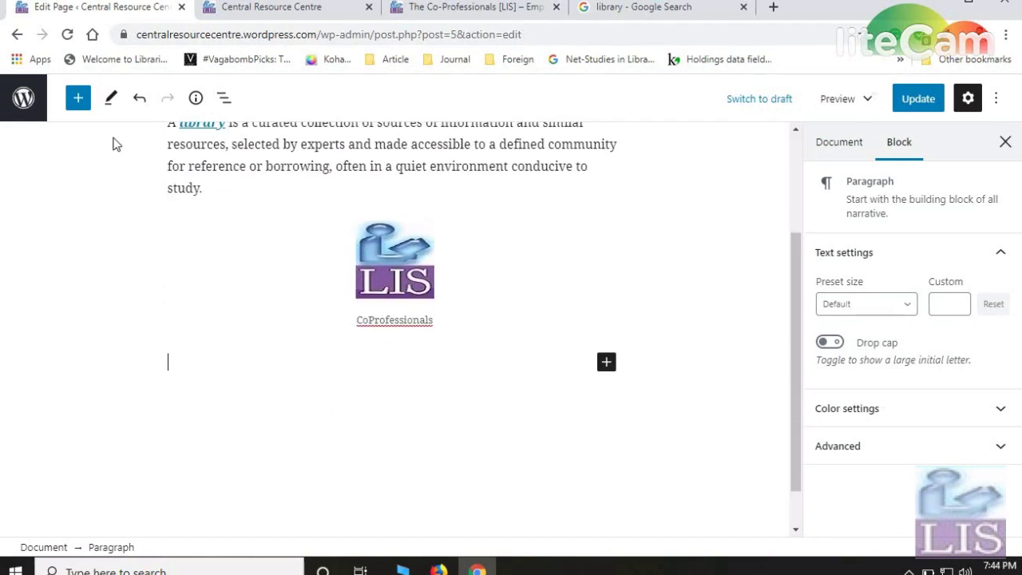
left_click(86, 101)
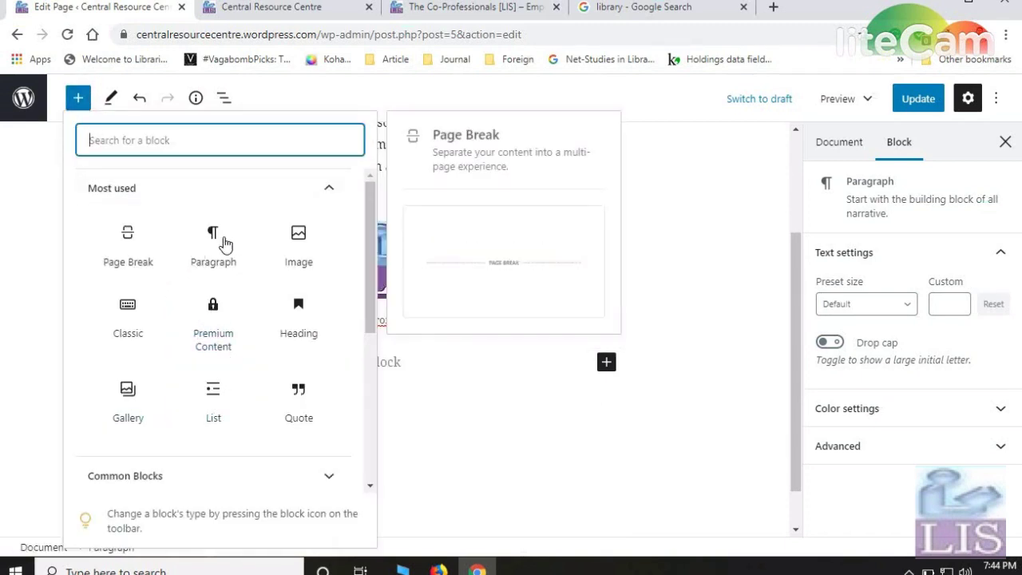
key("Return")
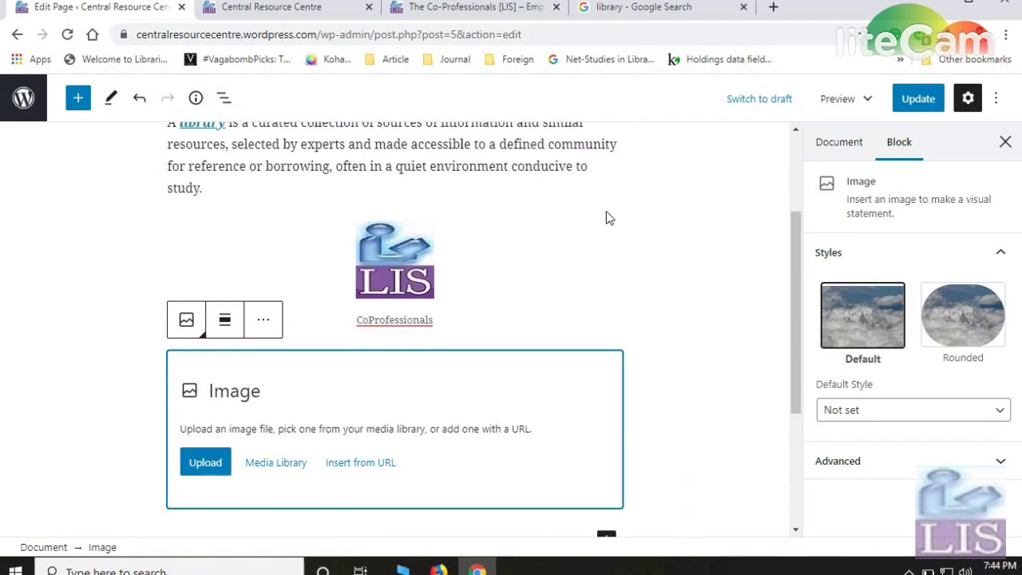
- Copy the image address of the header banner on the coprofessionals.wordpress.com home page
left_click(481, 16)
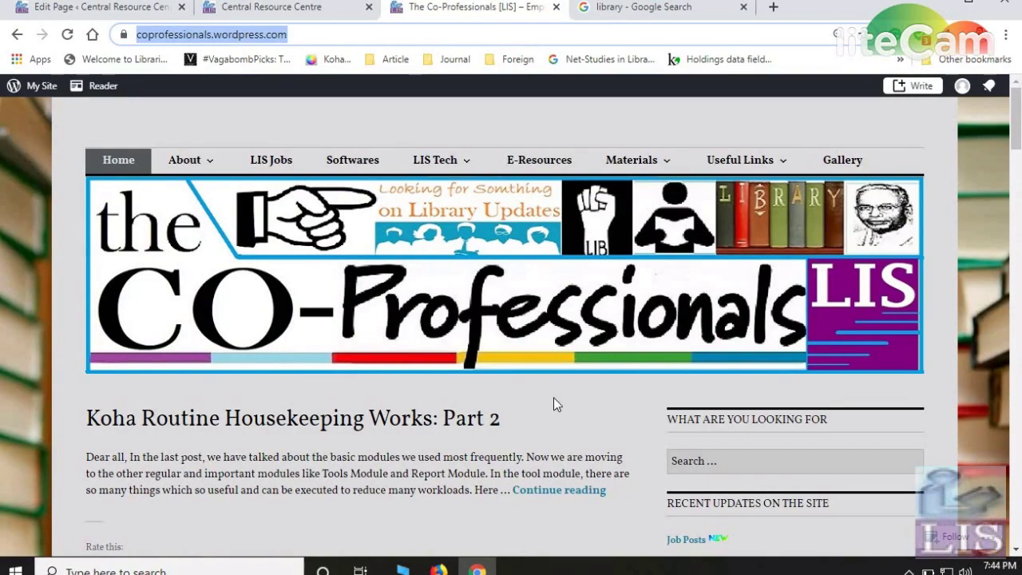
right_click(462, 267)
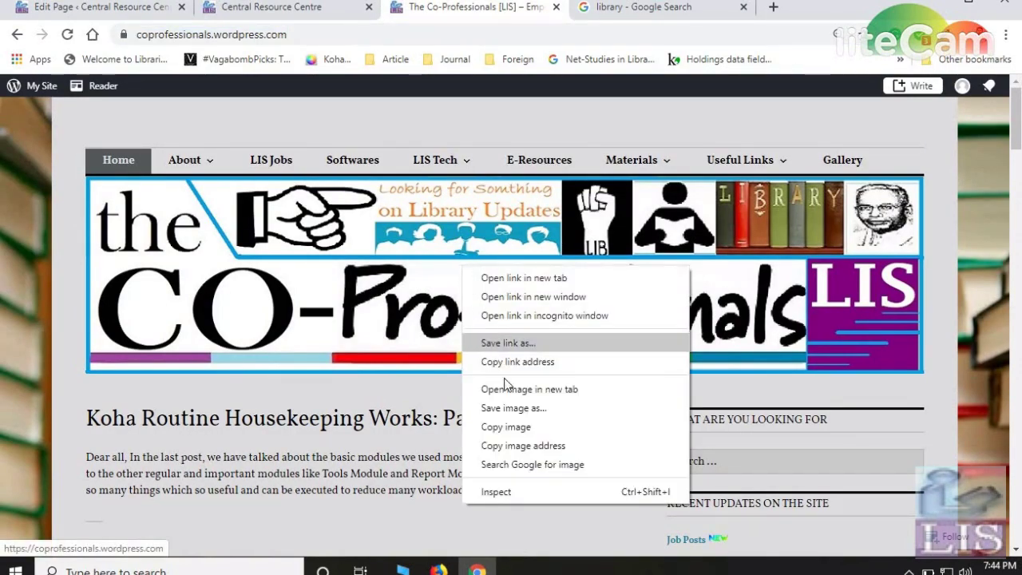
left_click(360, 402)
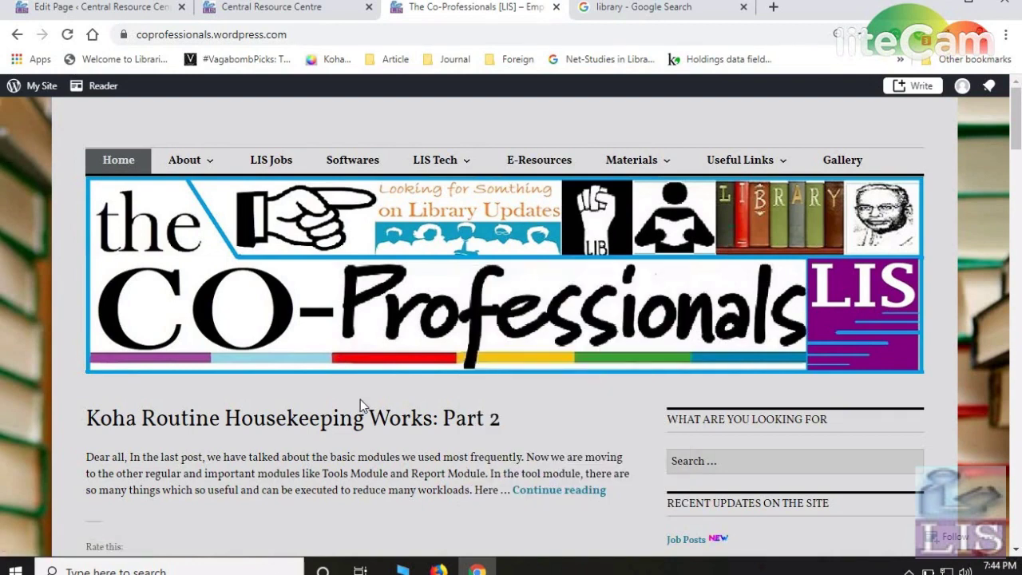
right_click(430, 236)
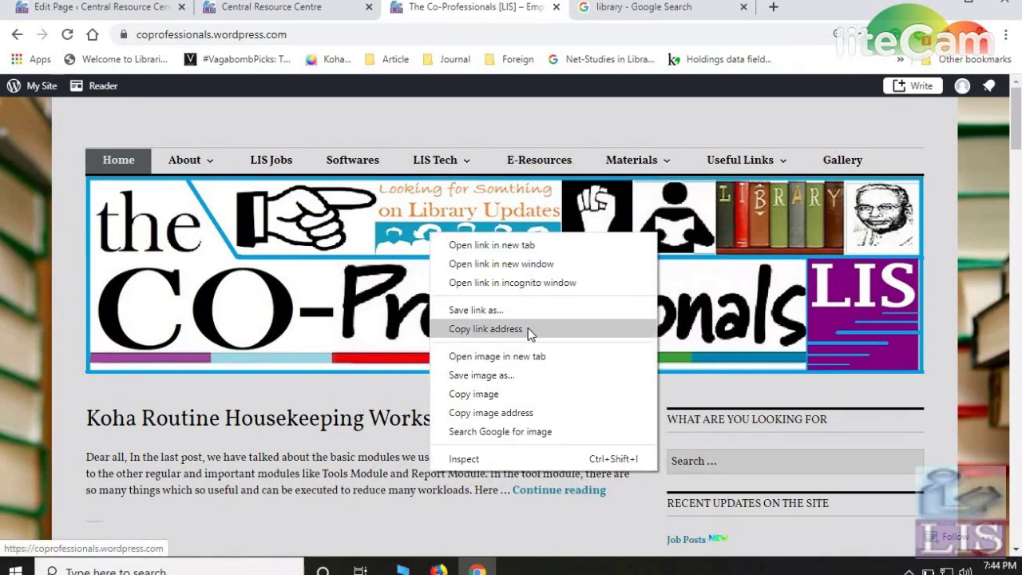
left_click(540, 420)
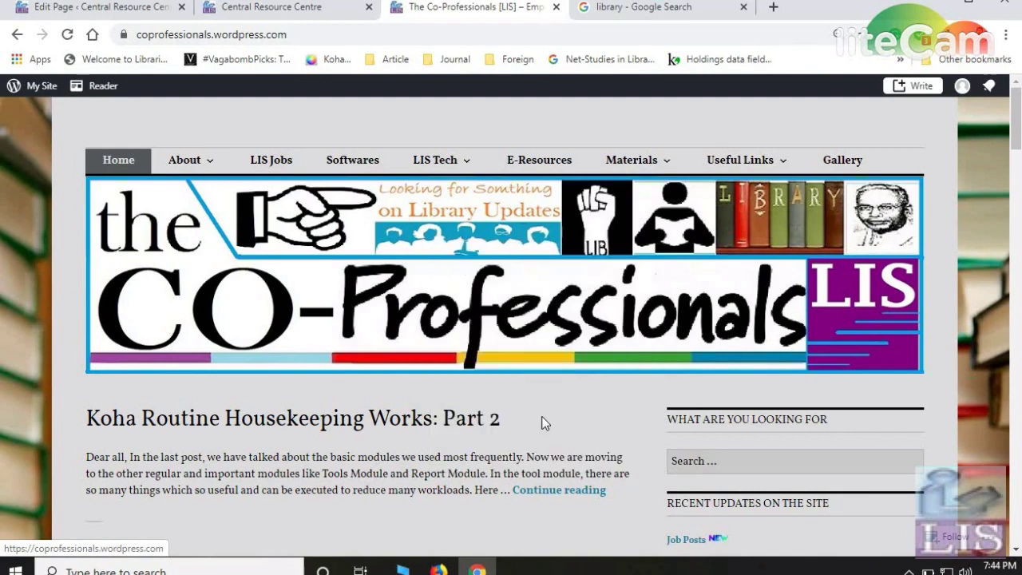
- Fill the new Image block on the Home page from the copied URL of lis-copy1.jpg
left_click(149, 15)
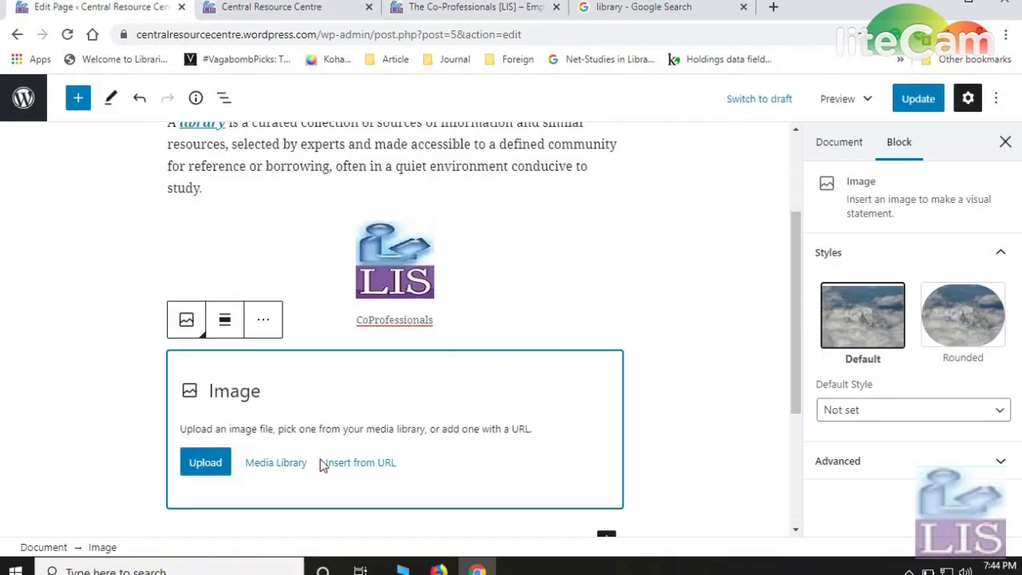
scroll(322, 465, "down", 2)
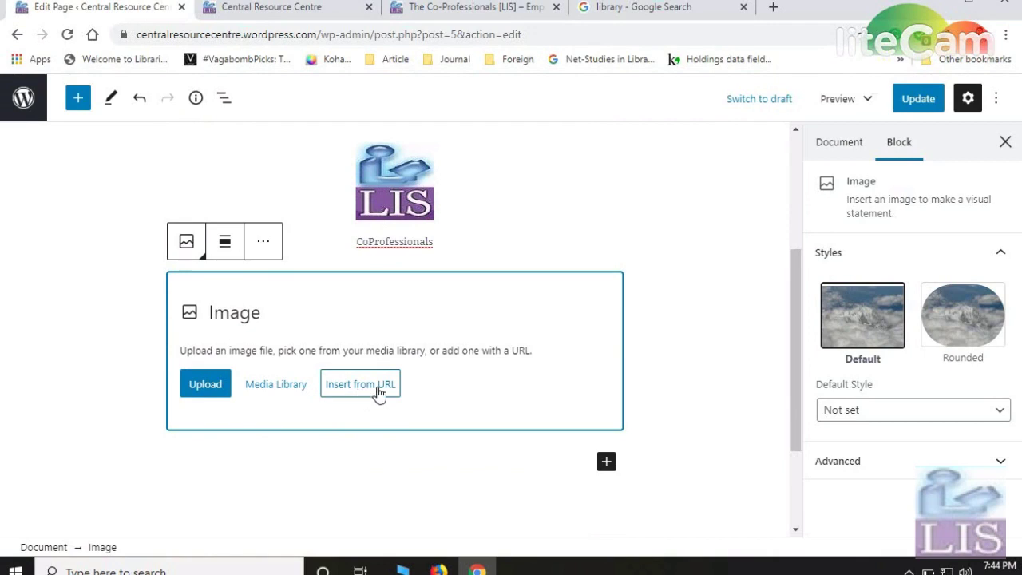
left_click(378, 391)
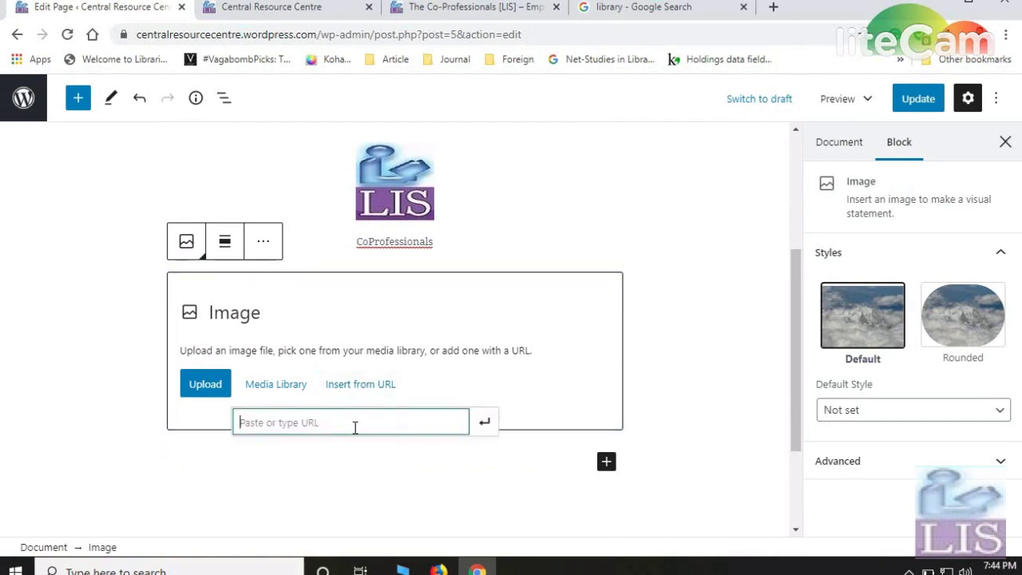
key("ctrl+v")
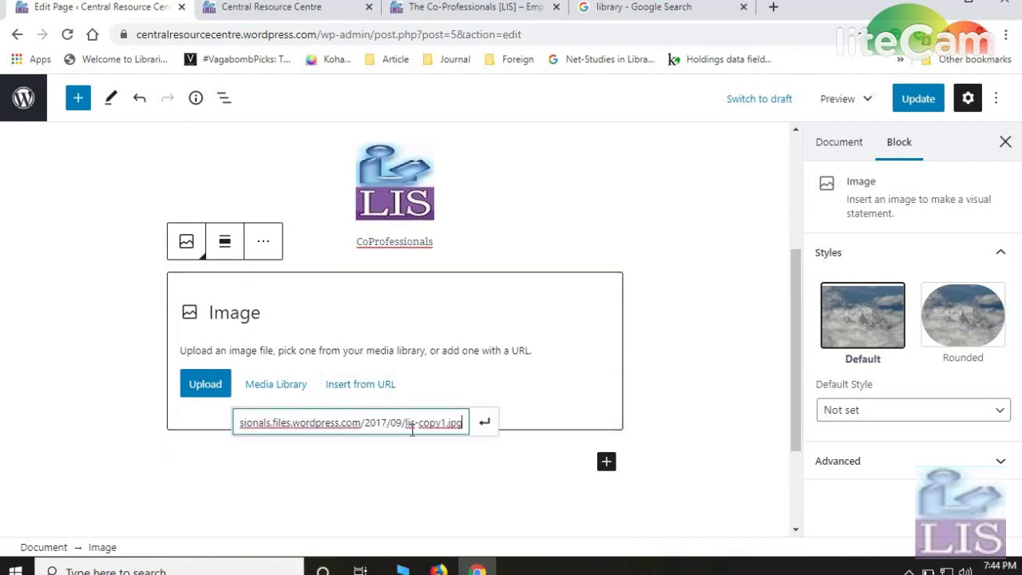
left_click(494, 435)
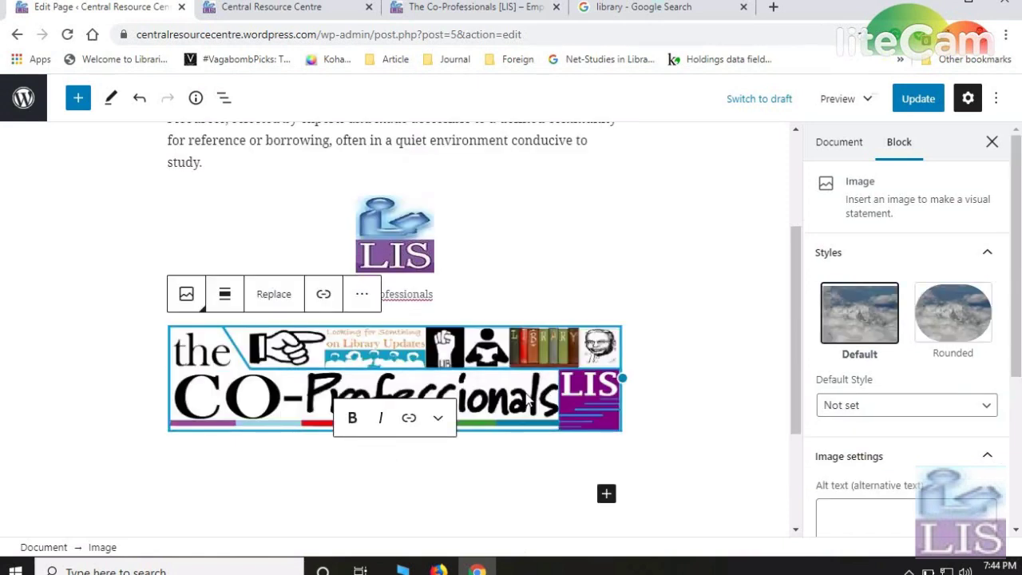
left_click(224, 294)
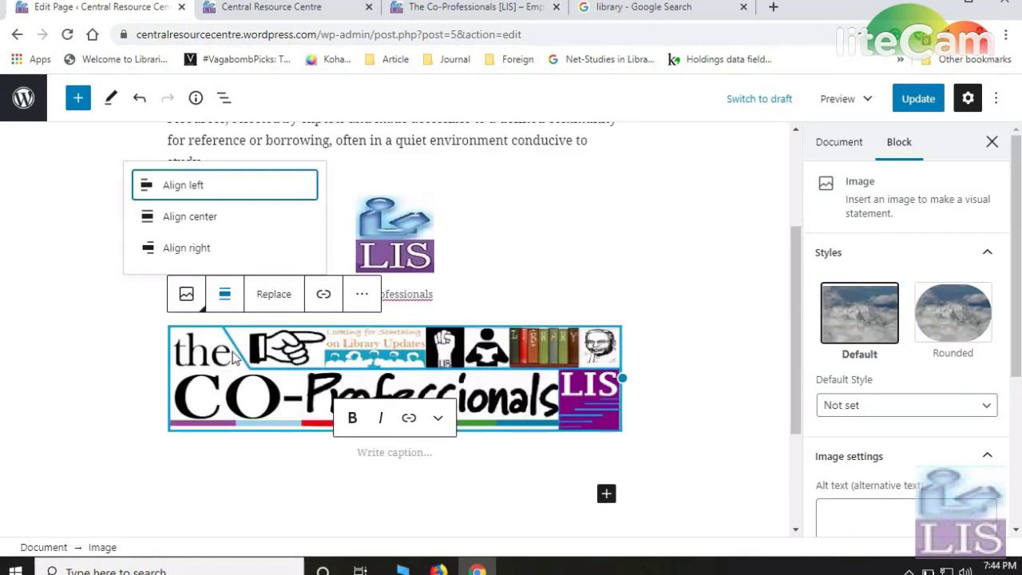
left_click(189, 217)
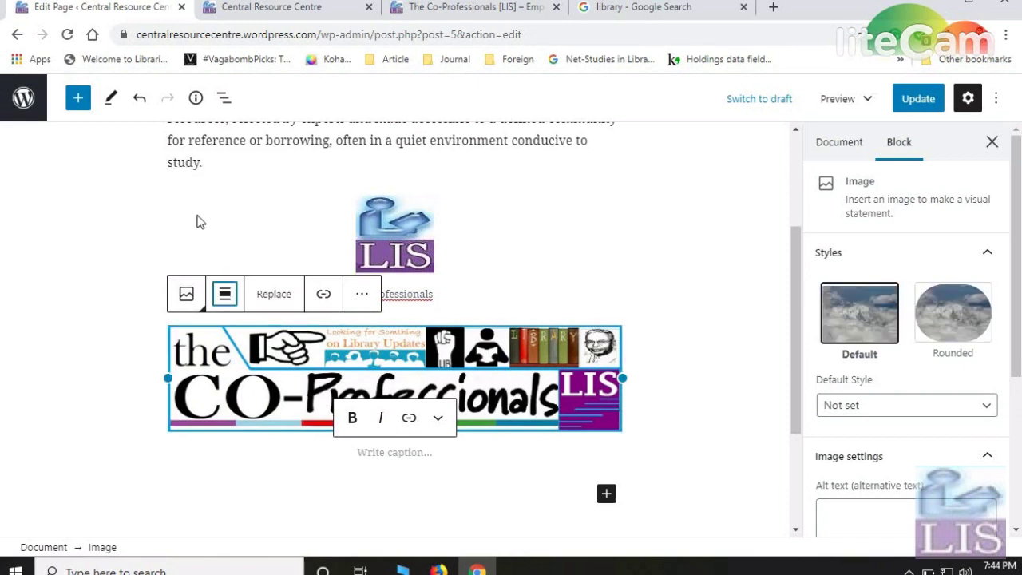
left_click(223, 292)
left_click(215, 216)
left_click(680, 367)
- Align the Co-Professionals banner image to the center
left_click(431, 376)
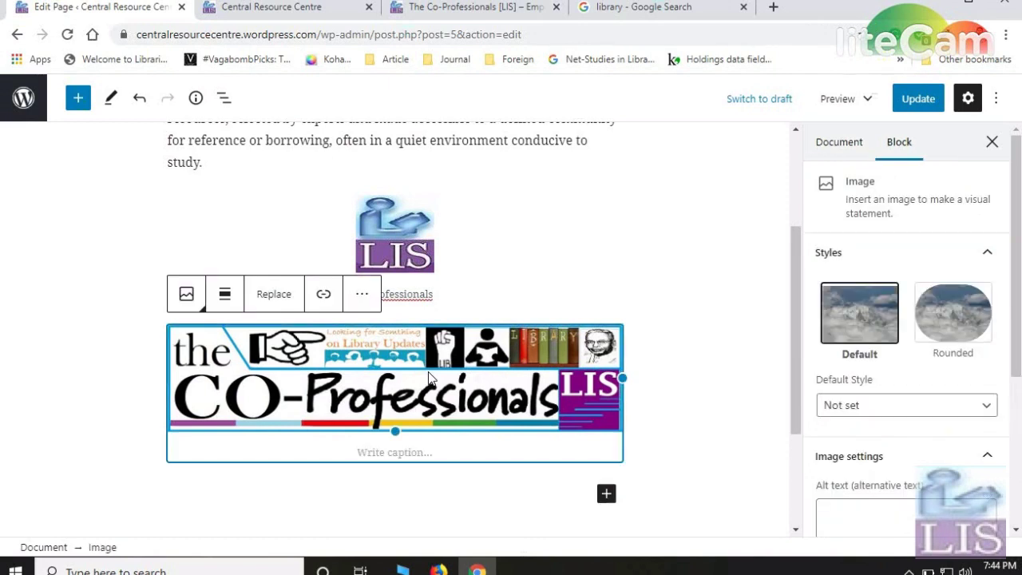
left_click(225, 295)
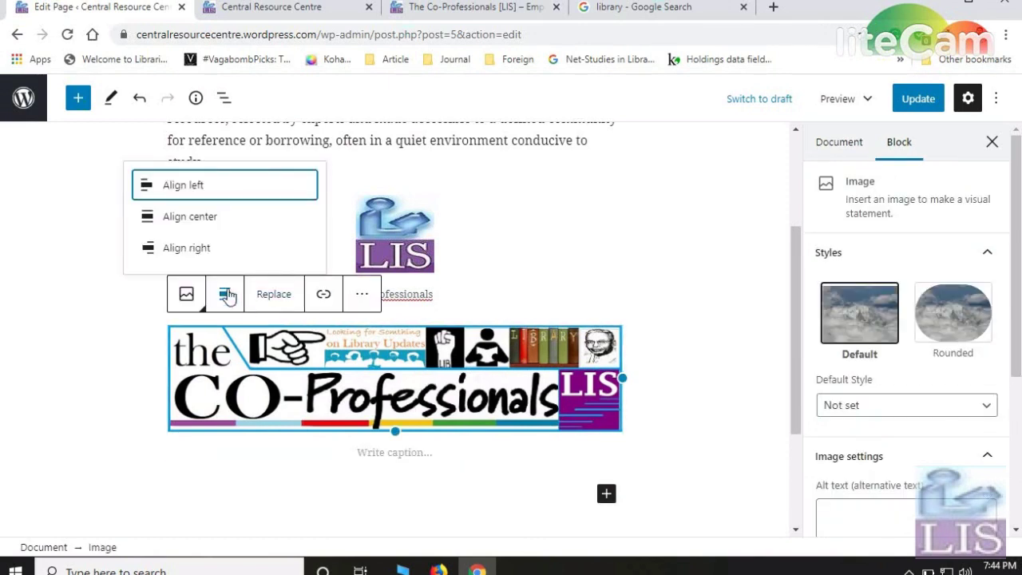
left_click(145, 221)
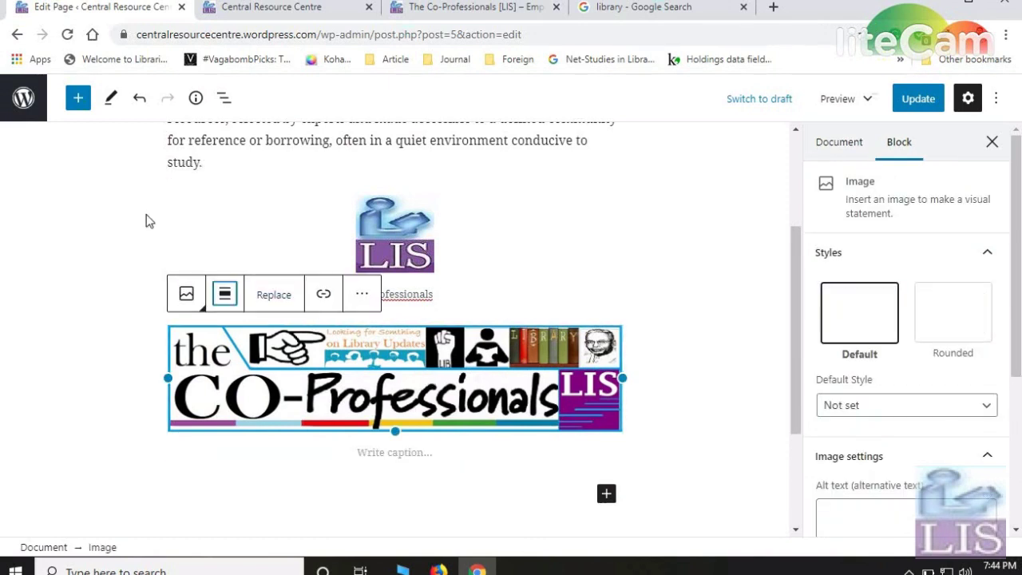
left_click(675, 364)
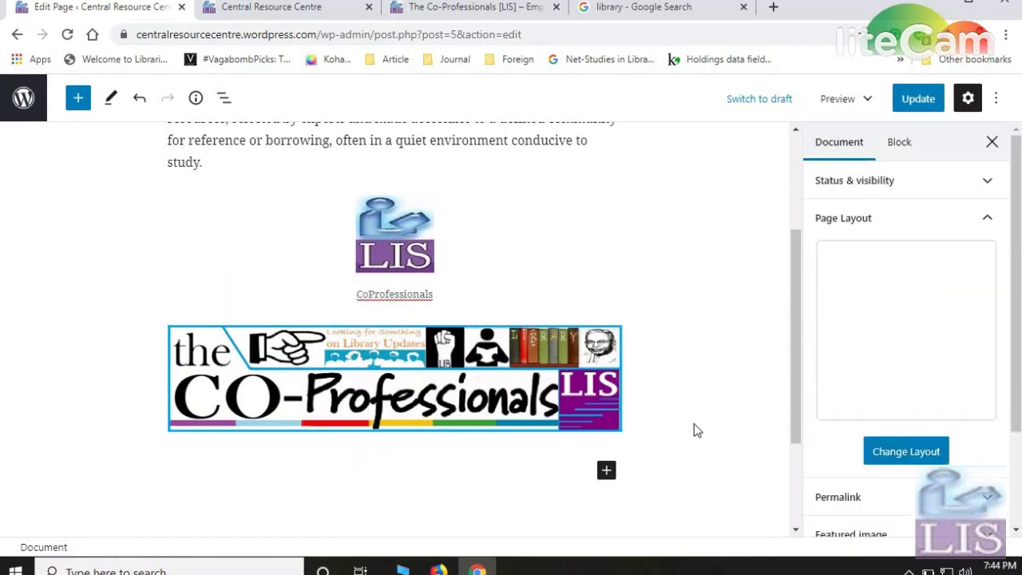
left_click(527, 377)
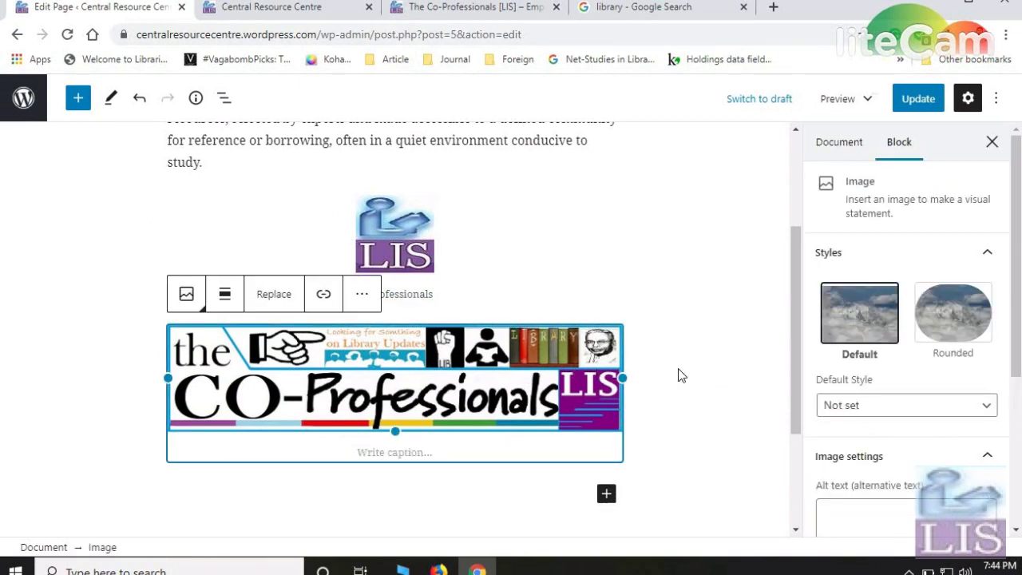
left_click(682, 390)
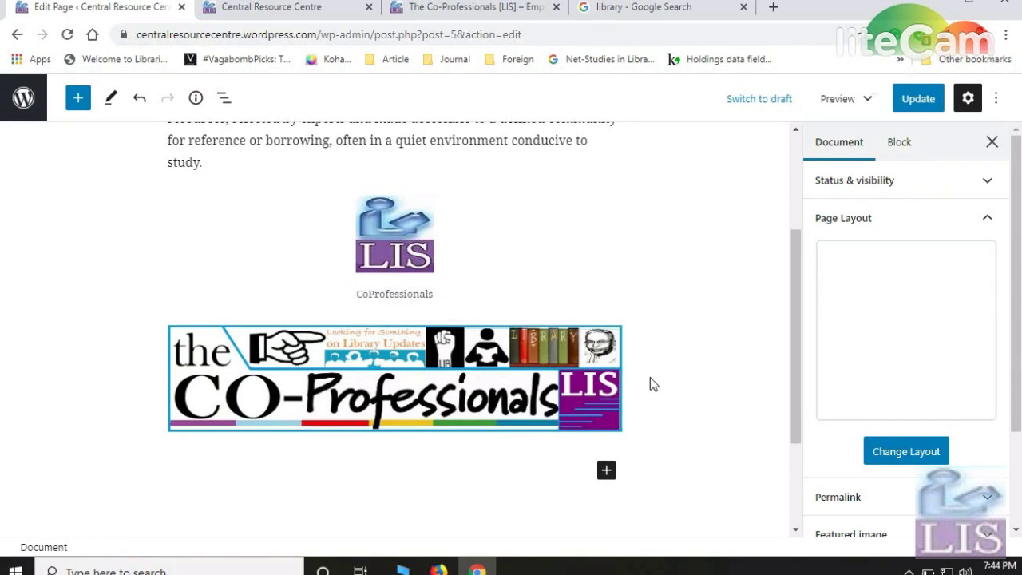
left_click(487, 392)
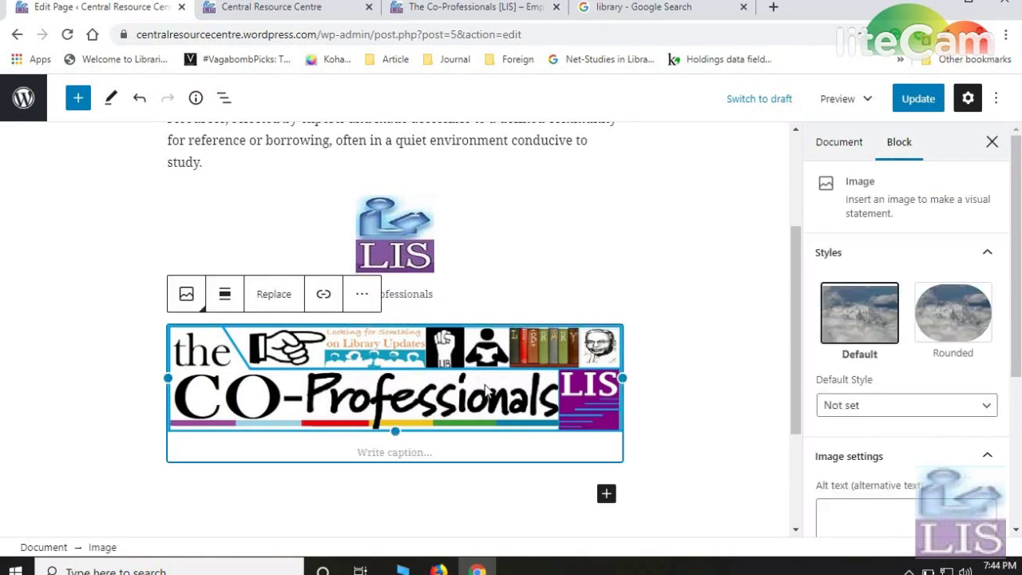
- Delete the Co-Professionals banner image and add a Gallery block below the captioned LIS logo
key("Delete")
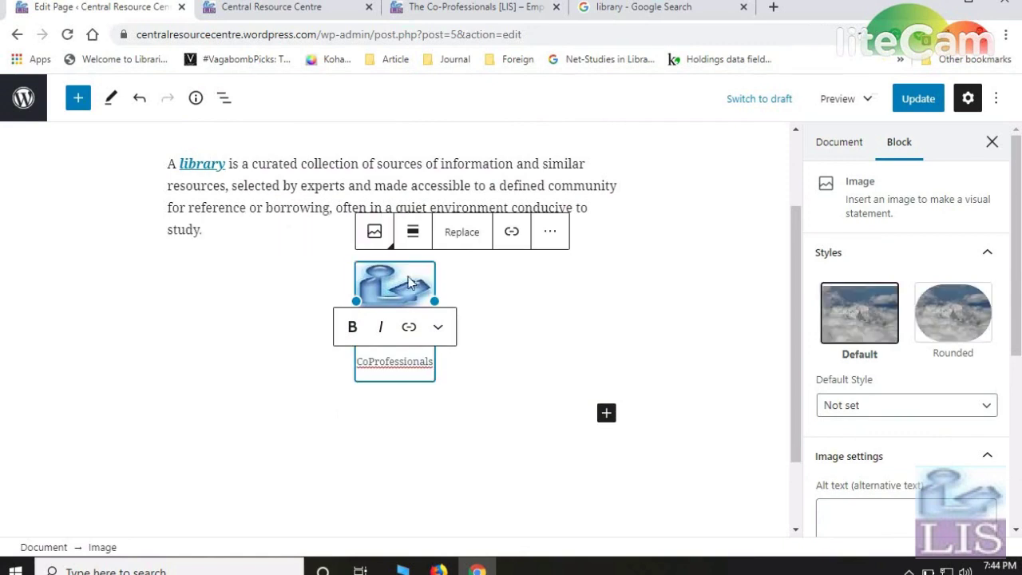
left_click(530, 304)
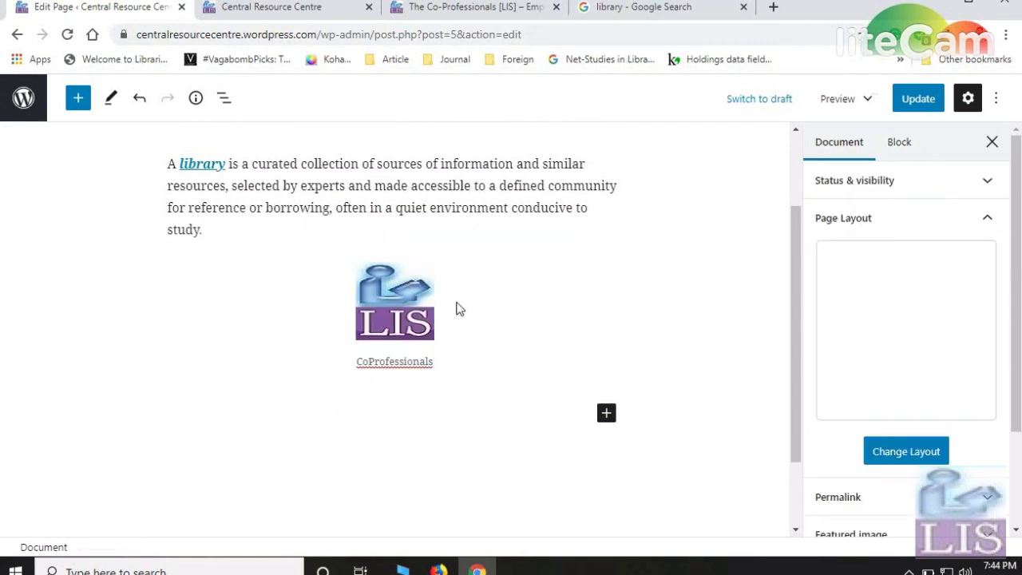
left_click(606, 414)
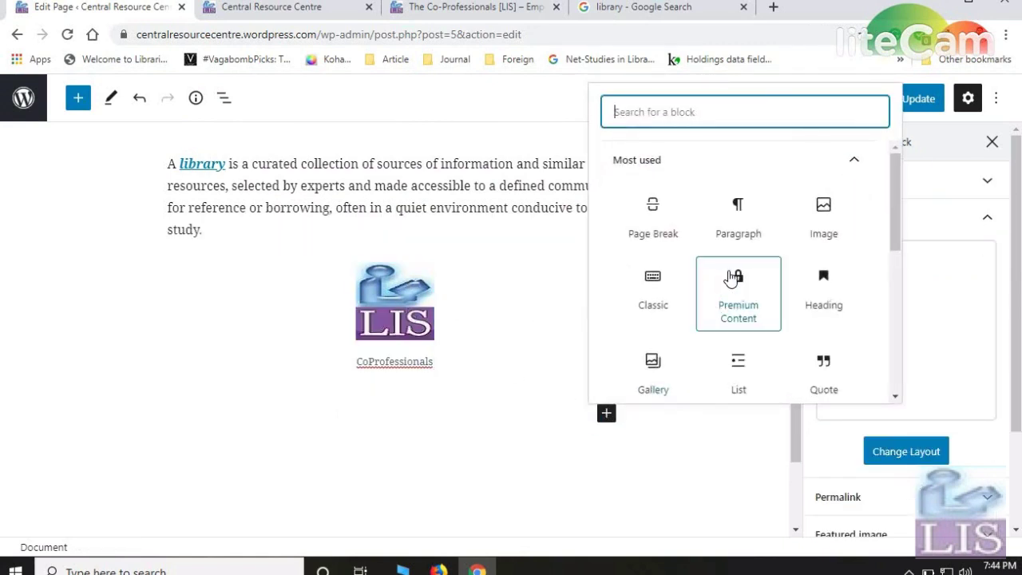
scroll(731, 280, "down", 3)
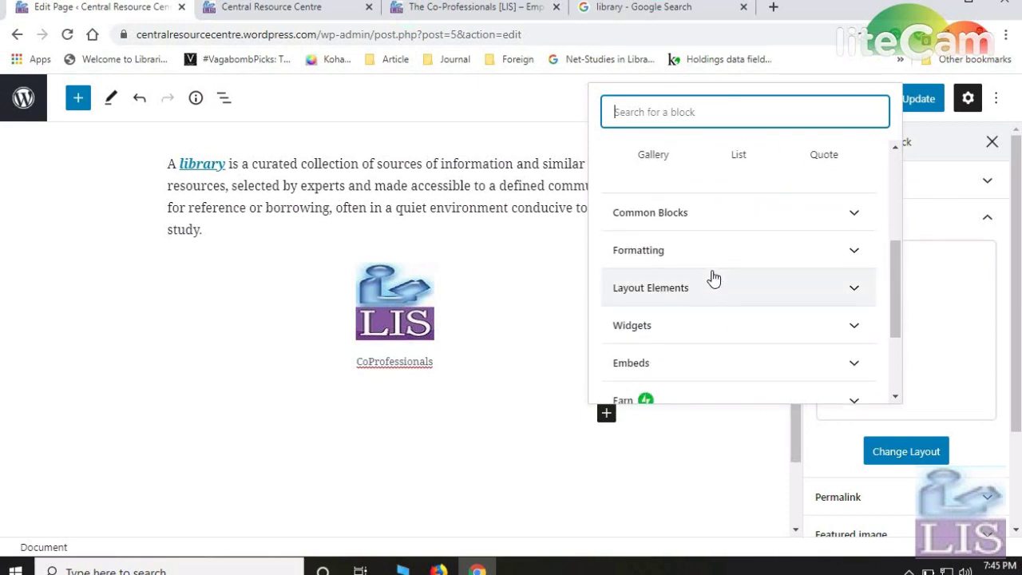
left_click(699, 253)
scroll(681, 255, "up", 3)
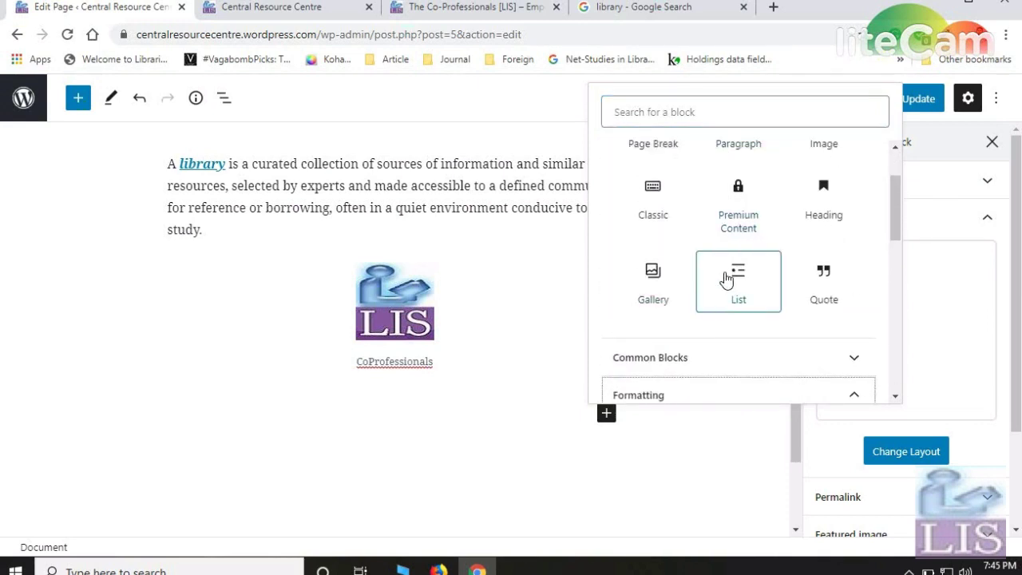
left_click(652, 292)
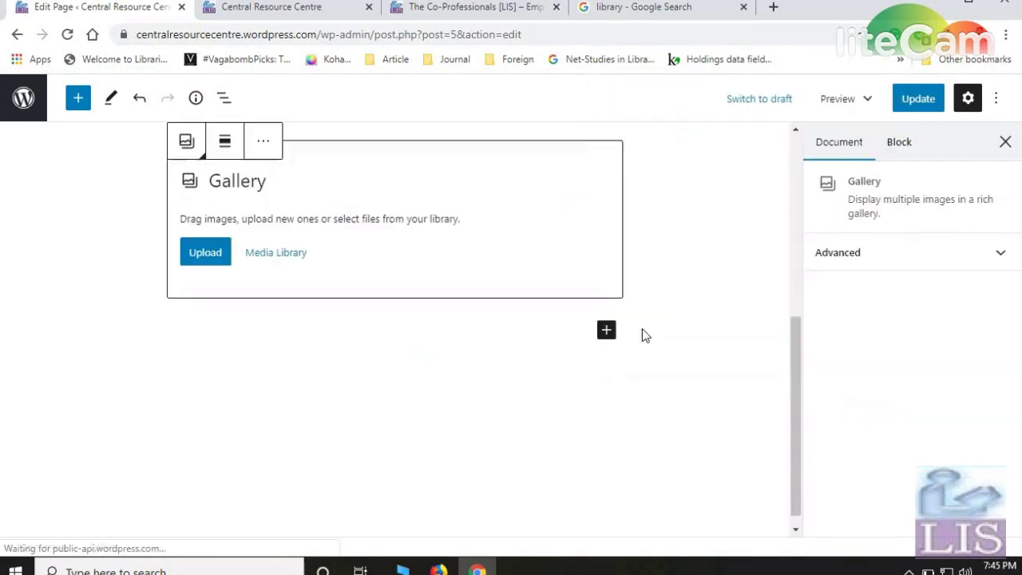
- Create a new gallery from the Central Resource Centre banner, LIS logo, portrait and mountain images in the Media Library
scroll(269, 344, "up", 2)
left_click(276, 331)
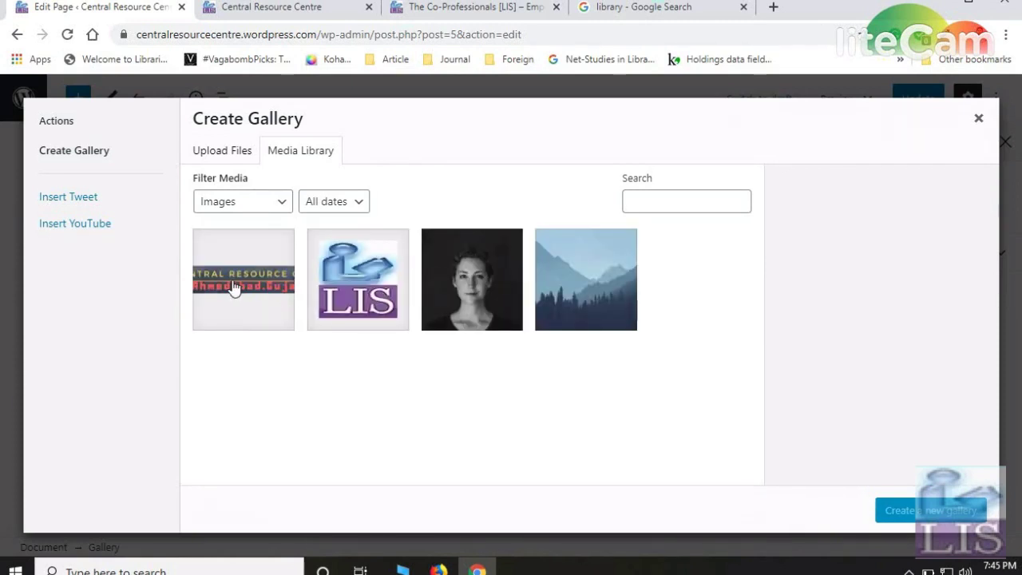
left_click(231, 286)
left_click(348, 294)
left_click(481, 296)
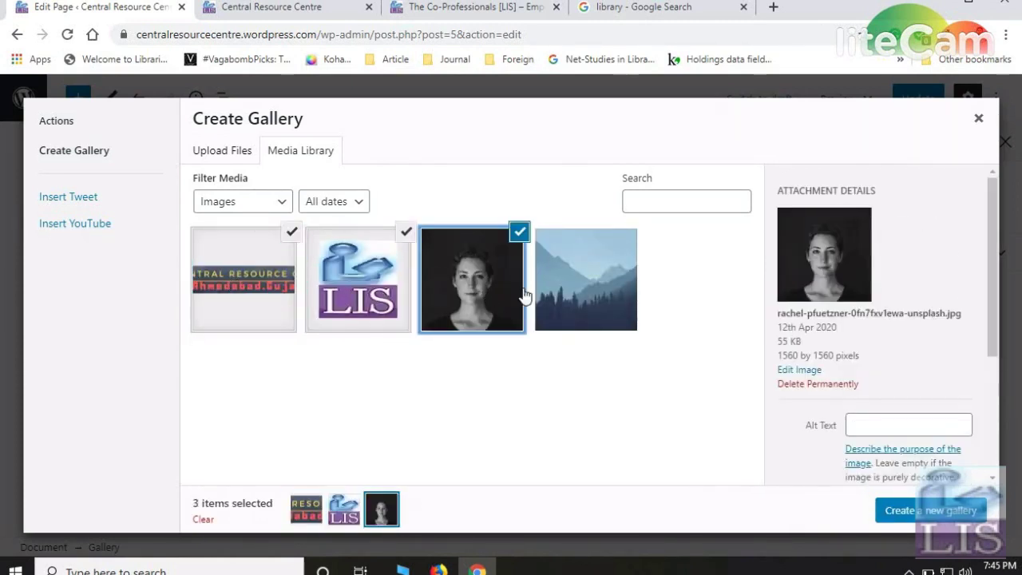
left_click(603, 296)
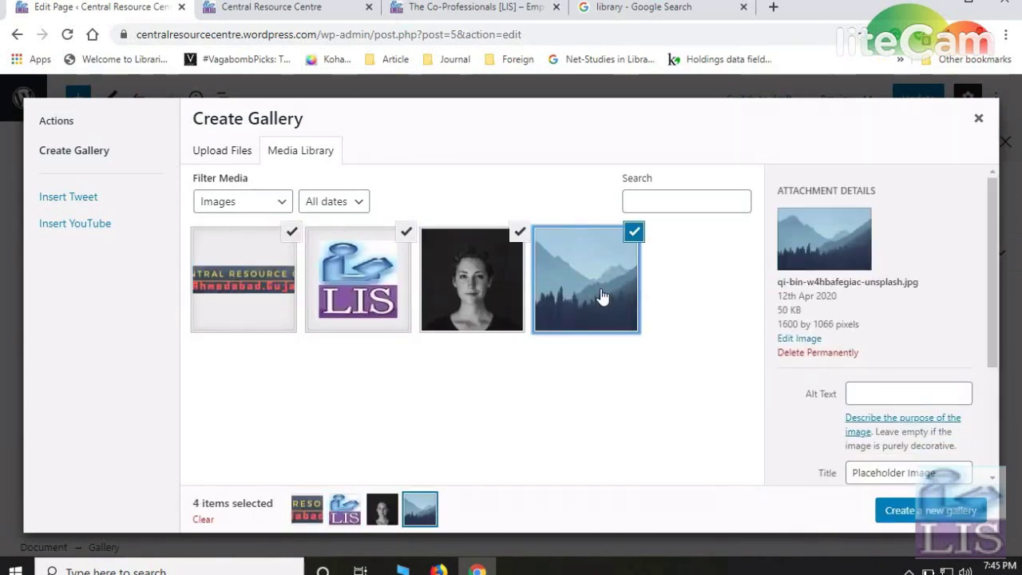
left_click(918, 515)
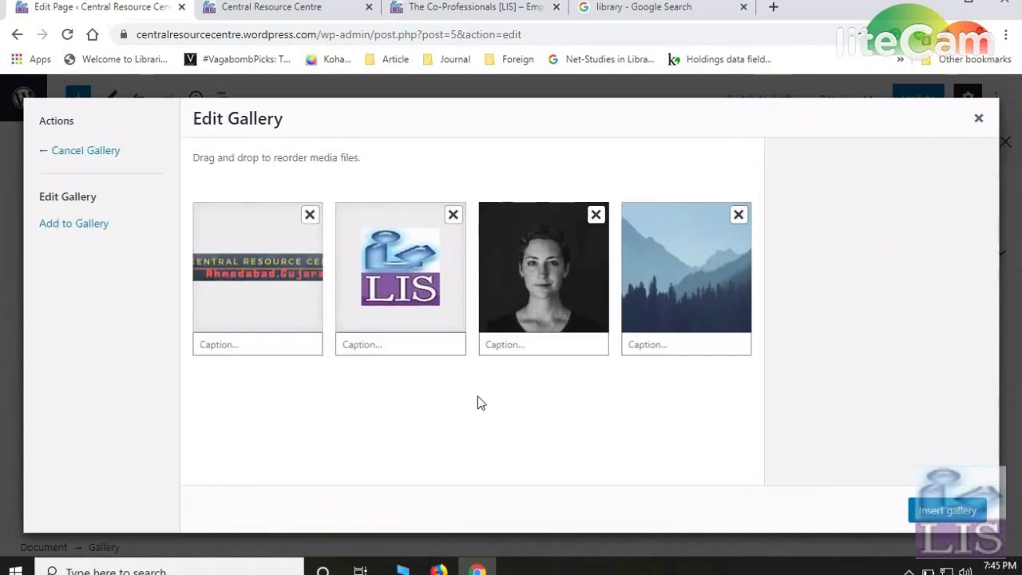
- Caption the four gallery images A, B, C and D in order and insert the gallery into the page
left_click(226, 345)
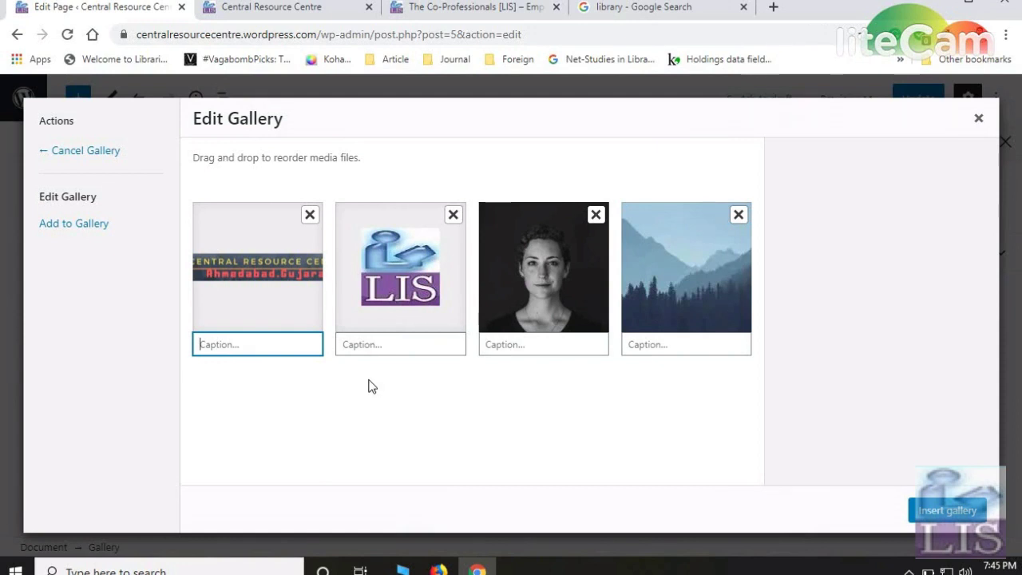
type("A")
left_click(419, 346)
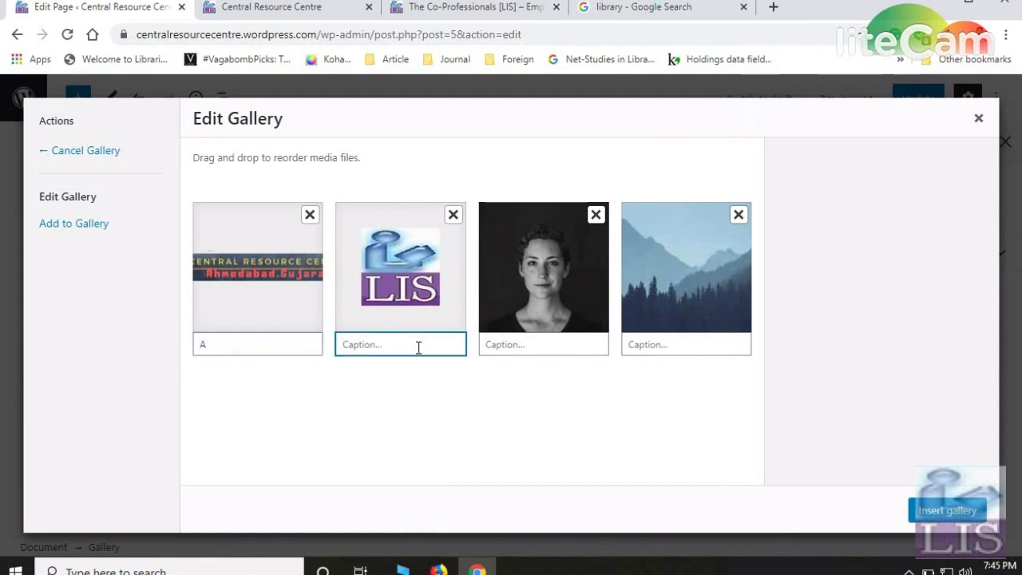
type("B")
left_click(501, 344)
type("C")
left_click(652, 345)
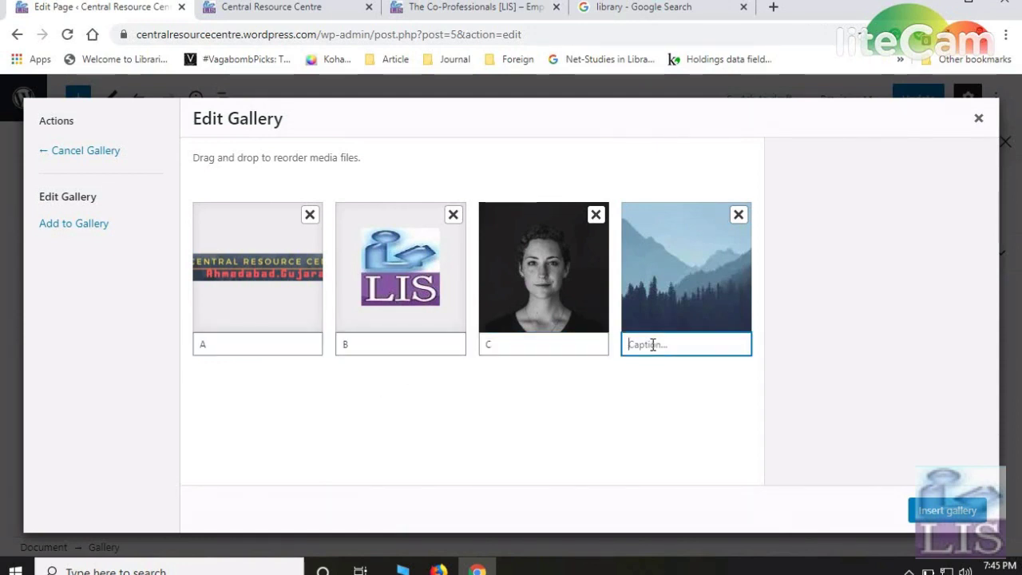
type("D")
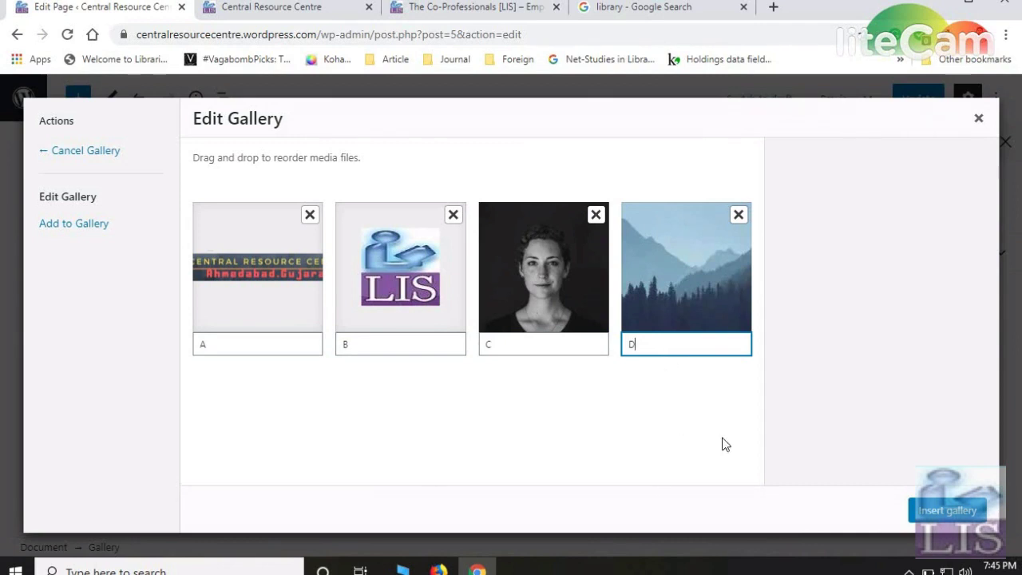
left_click(945, 509)
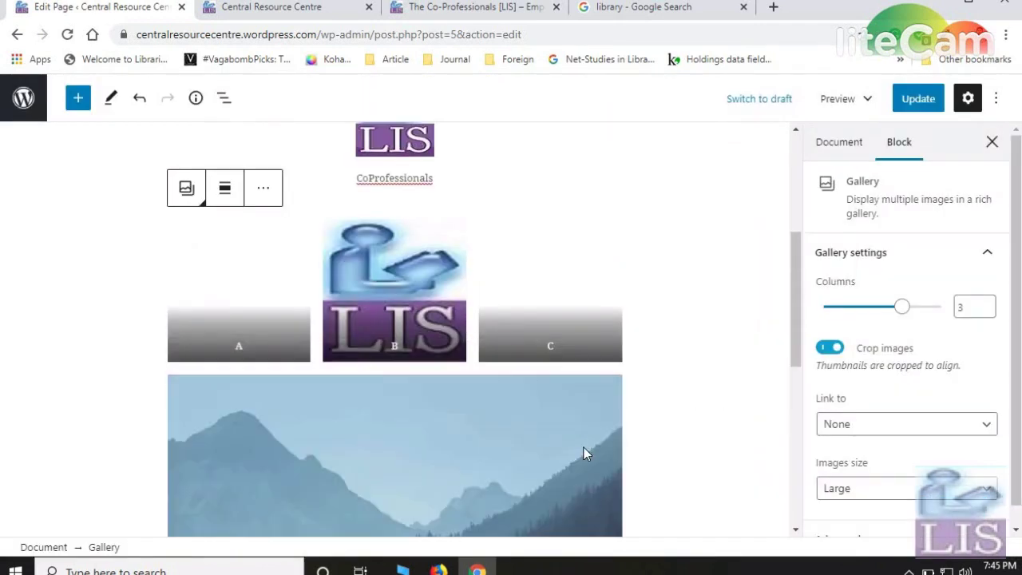
- Examine the inserted gallery's image layout, captions and available link targets
scroll(671, 393, "down", 3)
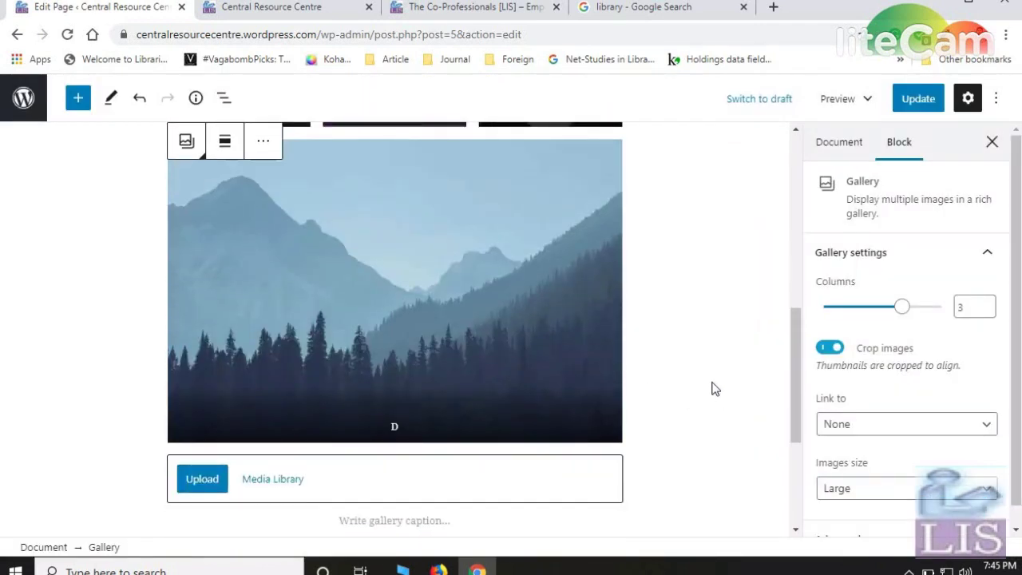
scroll(714, 389, "up", 3)
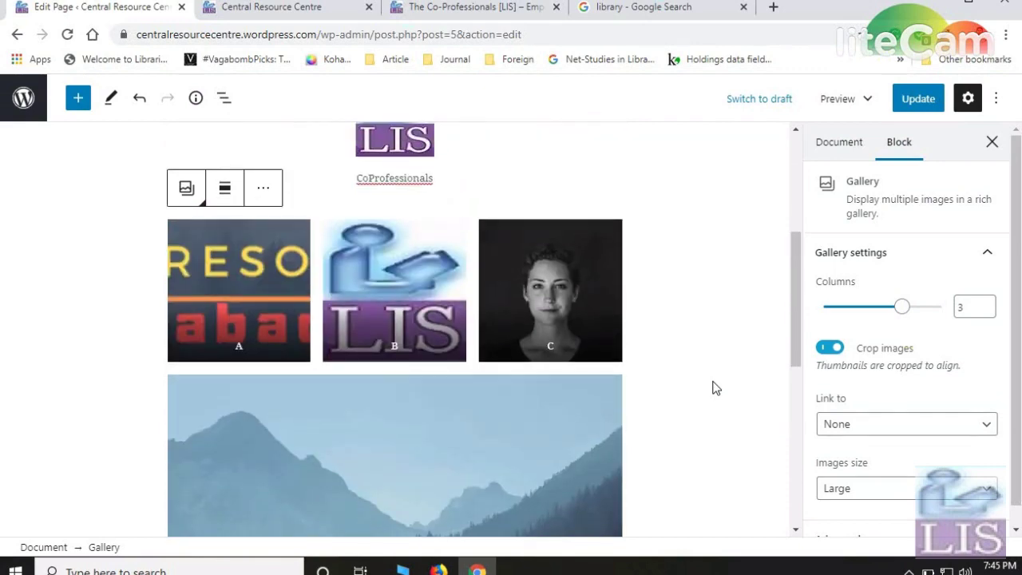
scroll(715, 344, "down", 2)
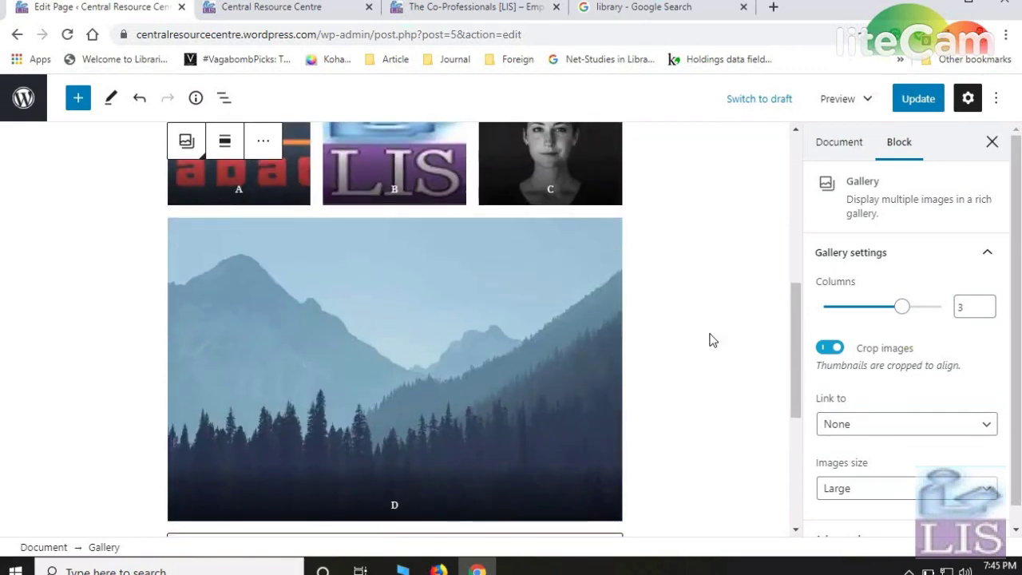
scroll(713, 340, "up", 3)
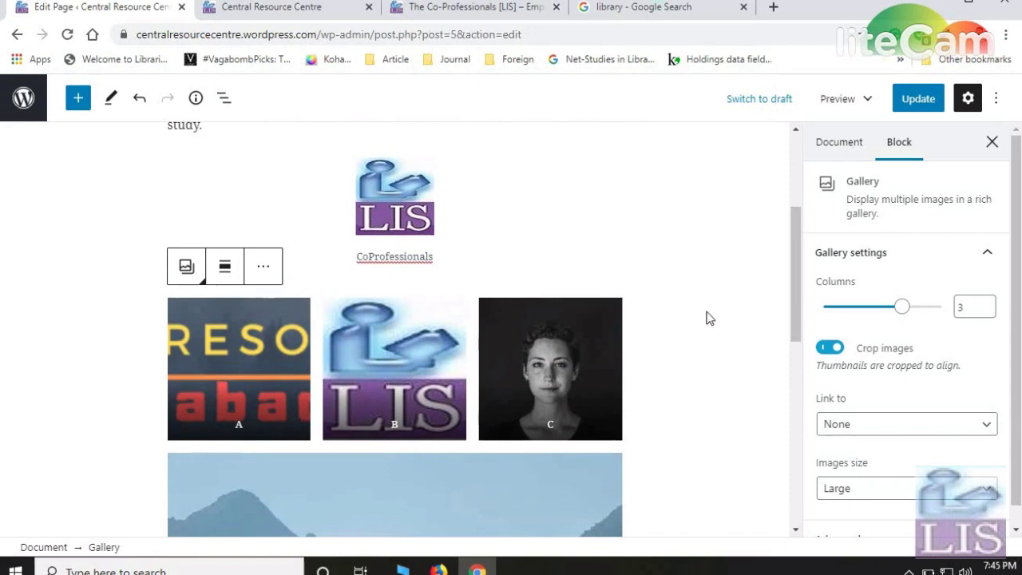
scroll(680, 411, "down", 1)
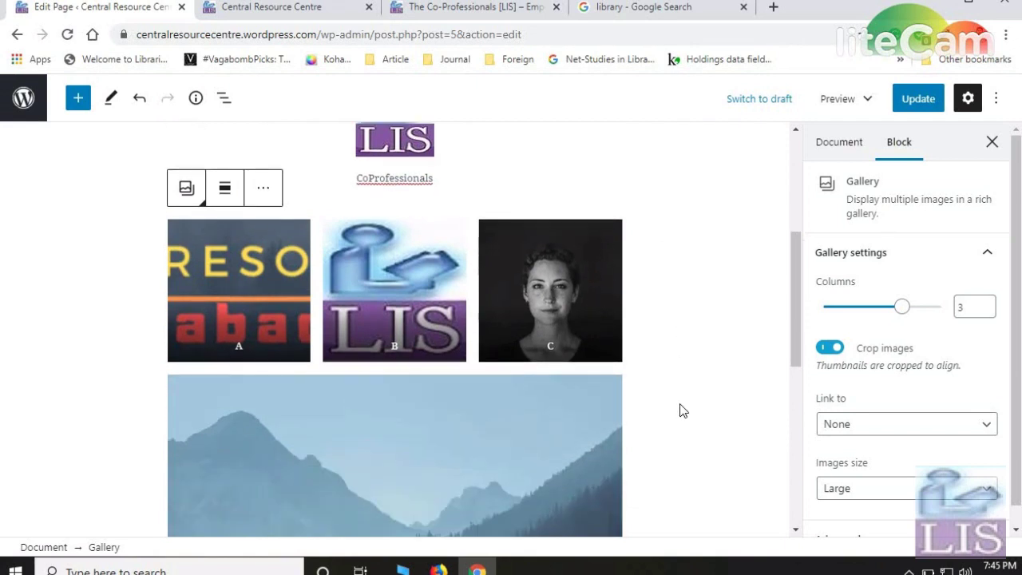
scroll(743, 365, "up", 1)
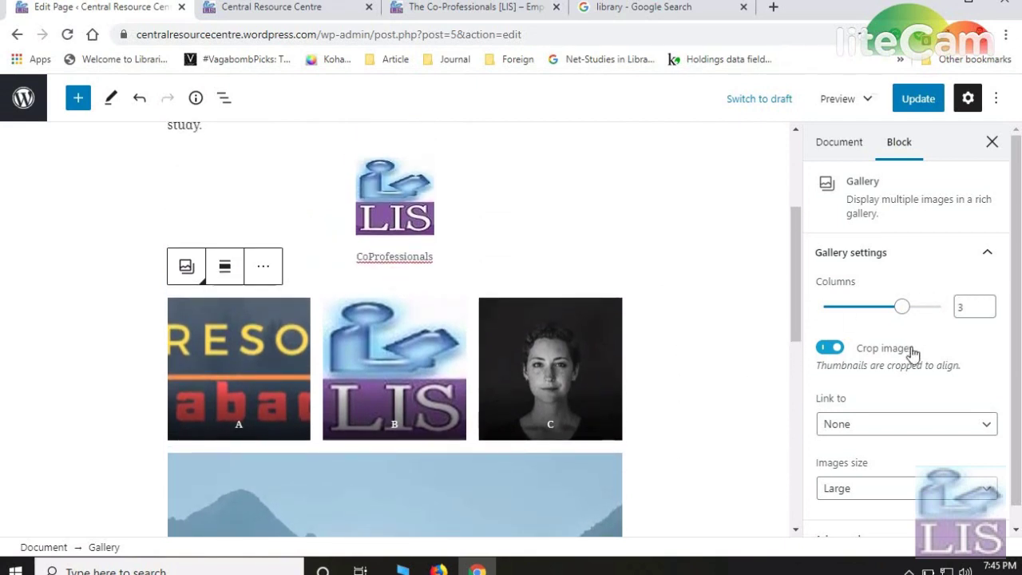
scroll(908, 348, "down", 1)
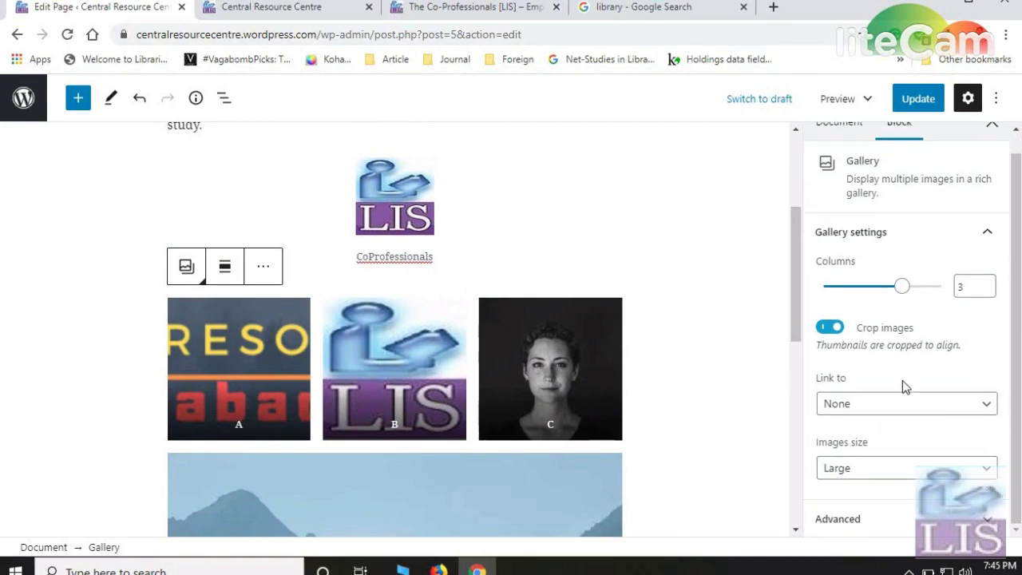
left_click(928, 403)
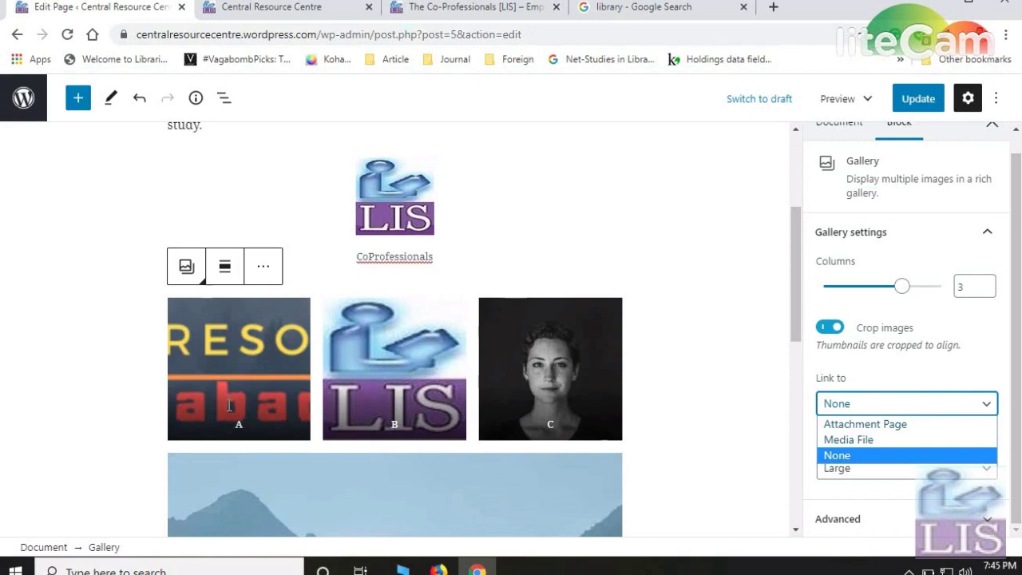
left_click(711, 369)
left_click(712, 380)
scroll(883, 417, "down", 3)
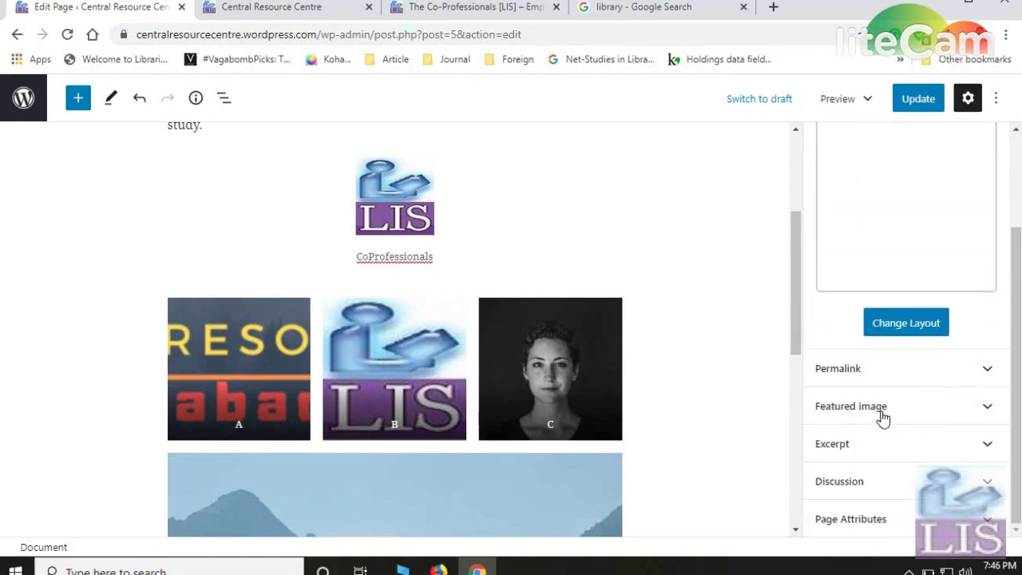
- Review the gallery block's image size and advanced CSS class settings, then collapse its gallery settings
left_click(515, 401)
scroll(515, 401, "down", 4)
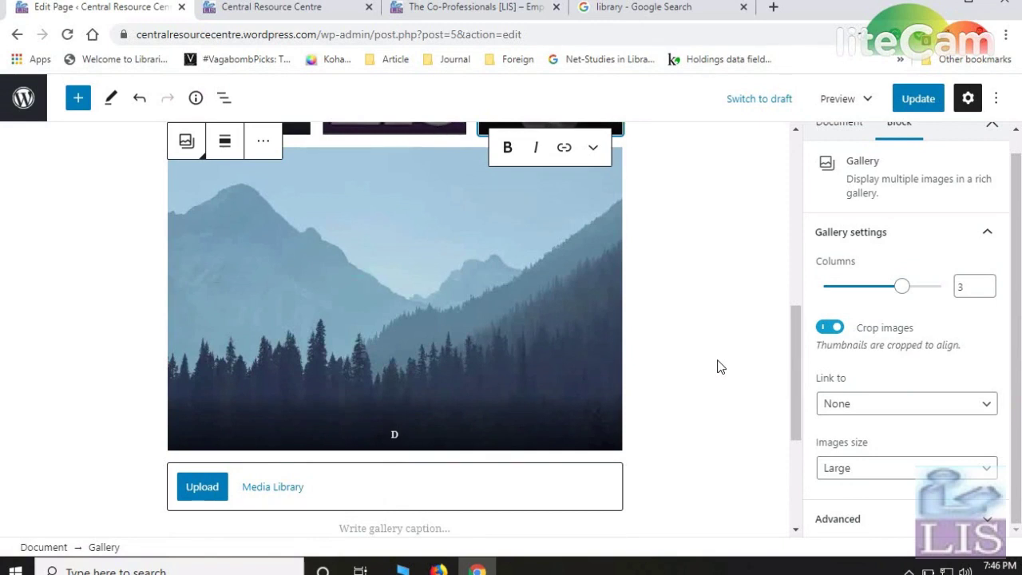
scroll(513, 442, "down", 1)
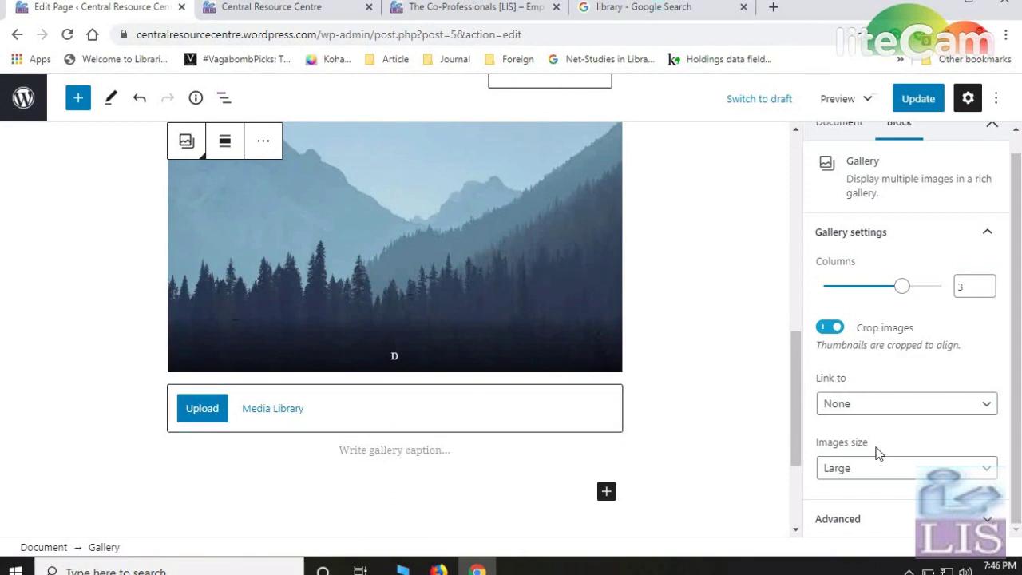
left_click(885, 471)
left_click(889, 467)
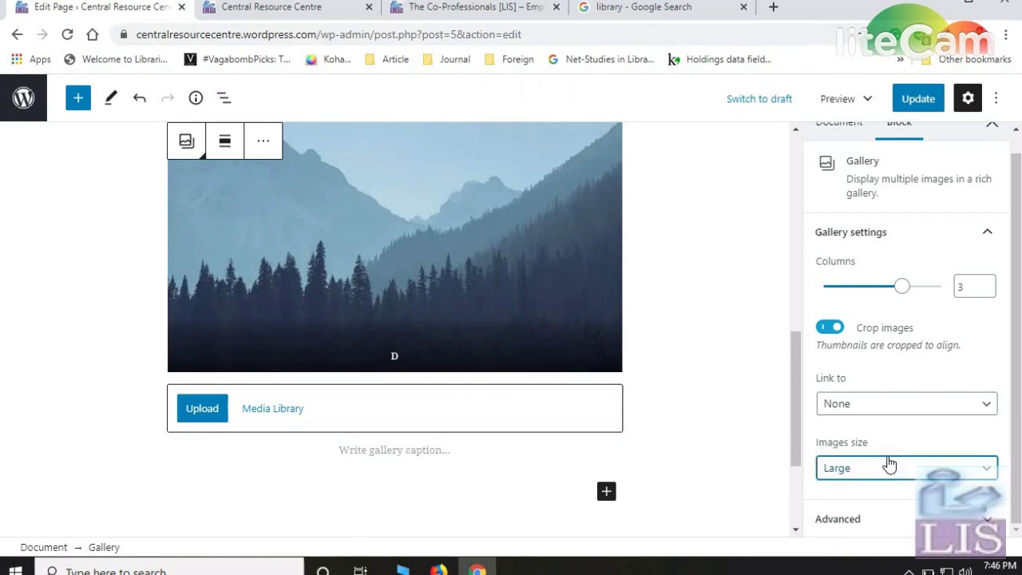
left_click(902, 519)
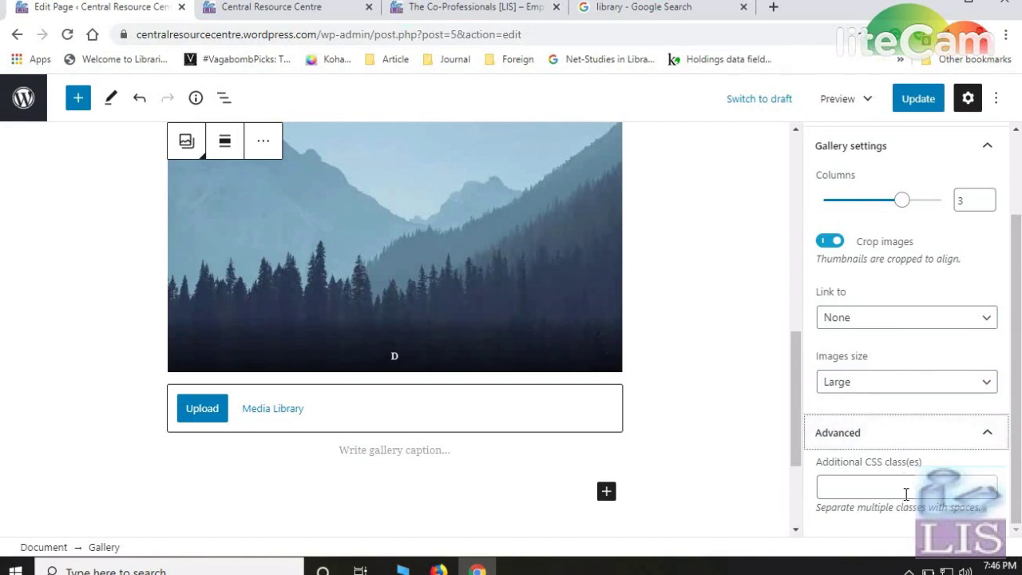
scroll(880, 431, "up", 3)
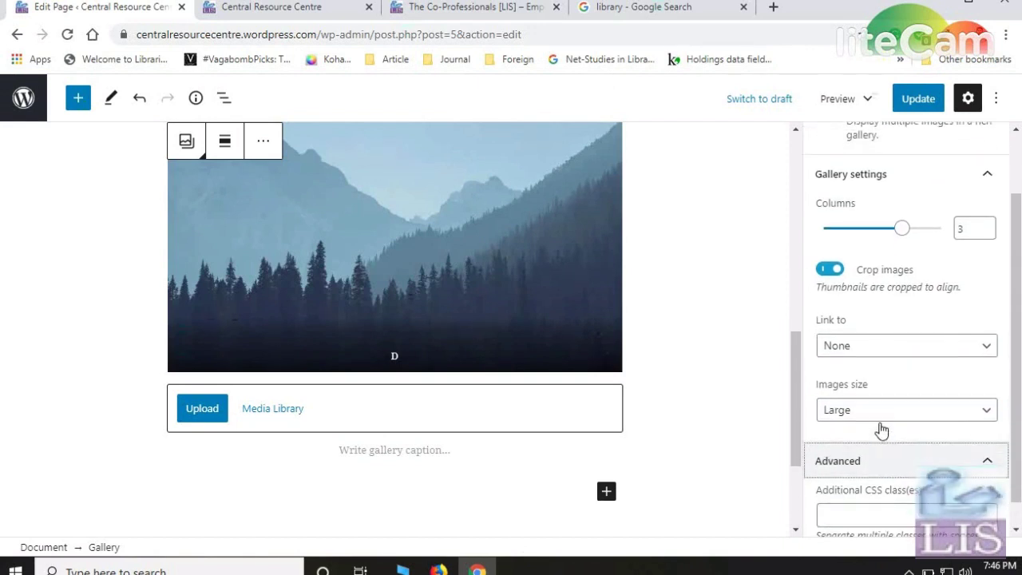
left_click(934, 253)
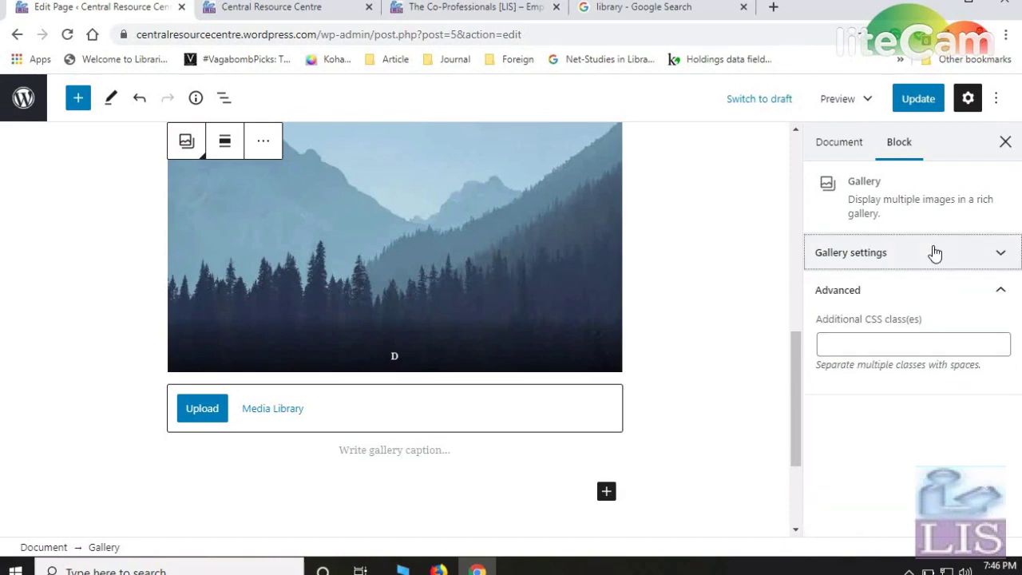
scroll(636, 340, "up", 6)
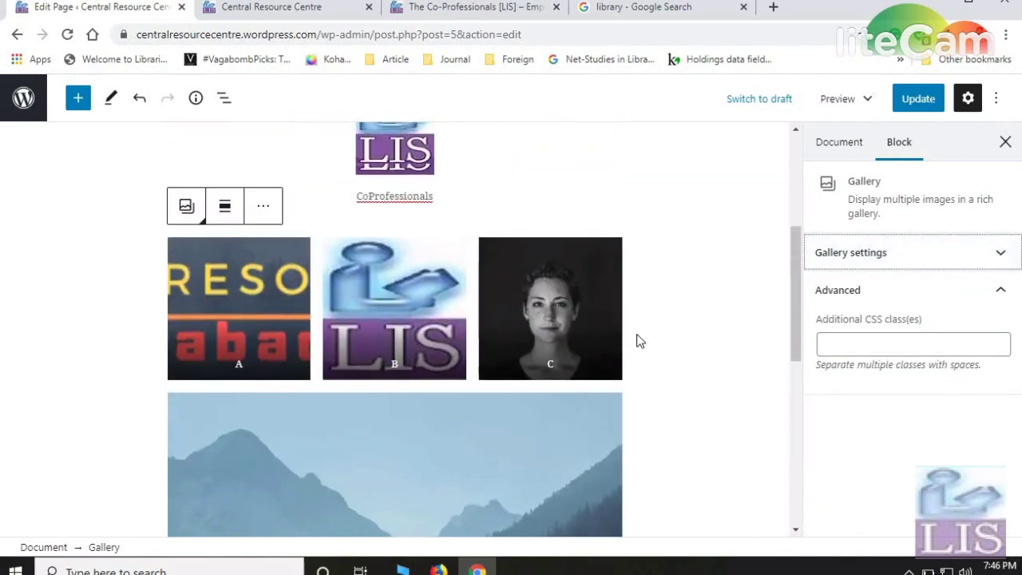
scroll(638, 334, "down", 8)
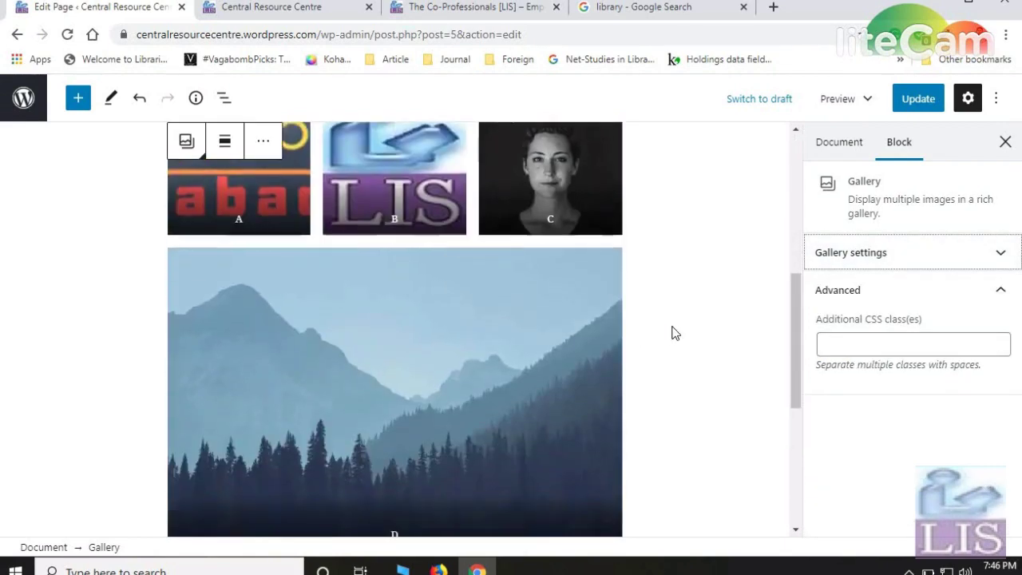
scroll(672, 333, "up", 3)
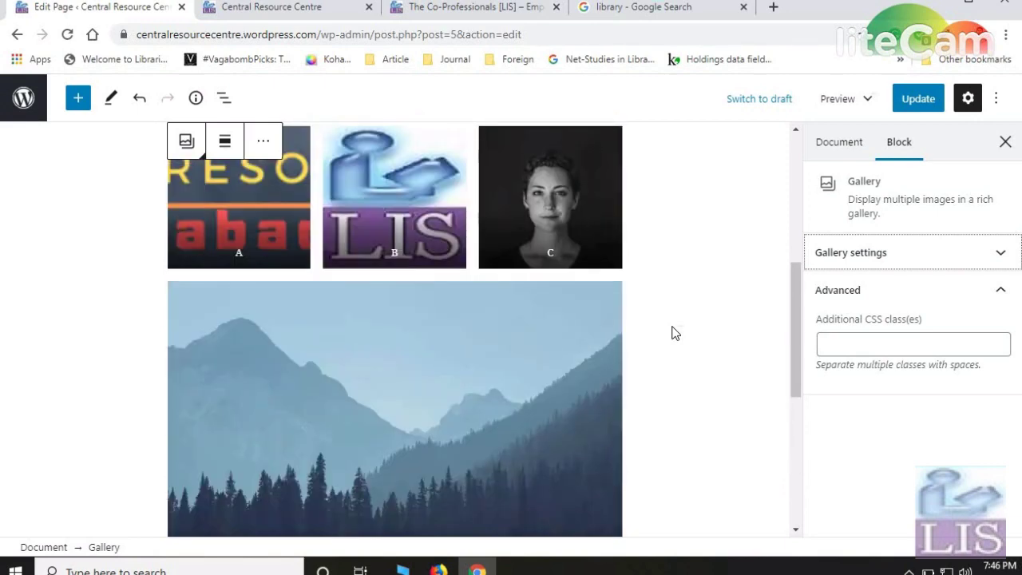
scroll(668, 331, "up", 2)
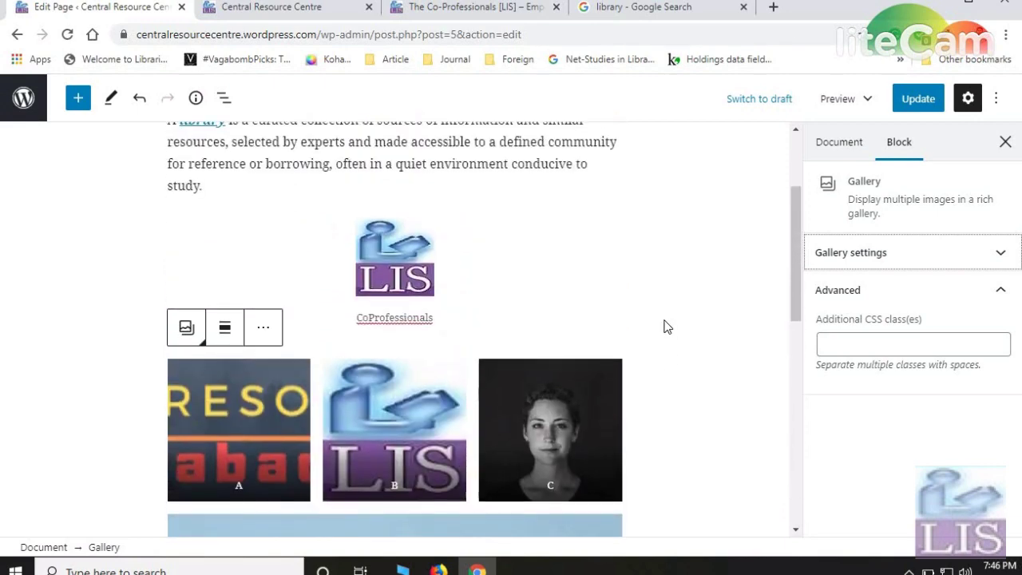
scroll(664, 326, "down", 1)
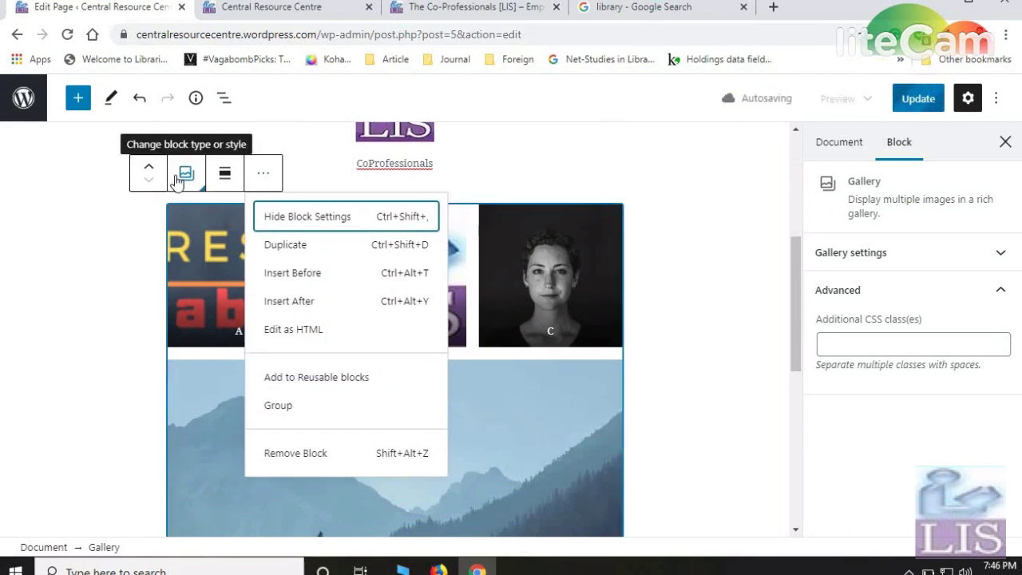
- Dismiss the gallery block's options and look over the Home page's text, logo and gallery in the editor
left_click(695, 250)
scroll(697, 252, "down", 5)
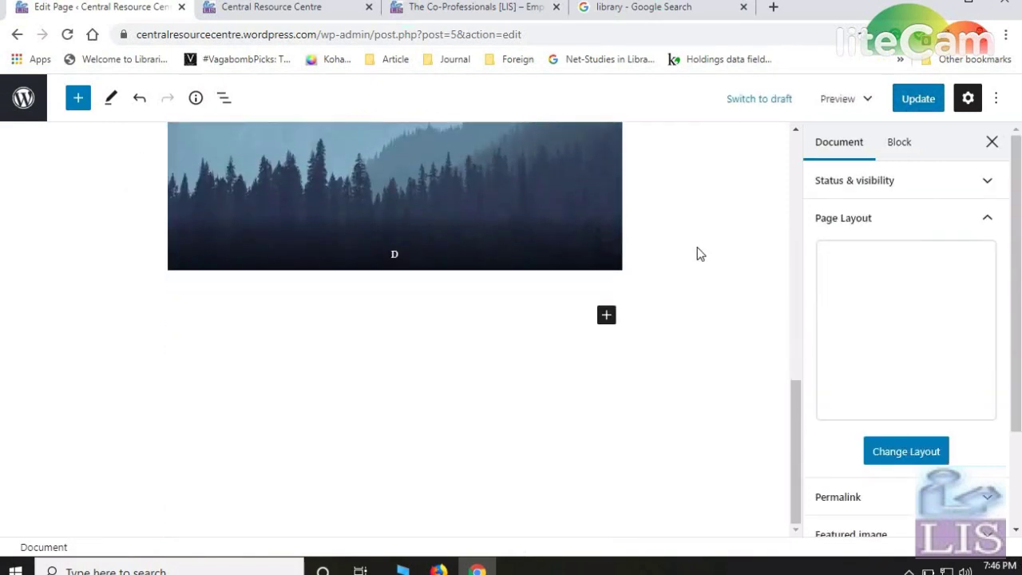
scroll(698, 253, "up", 4)
scroll(697, 253, "up", 5)
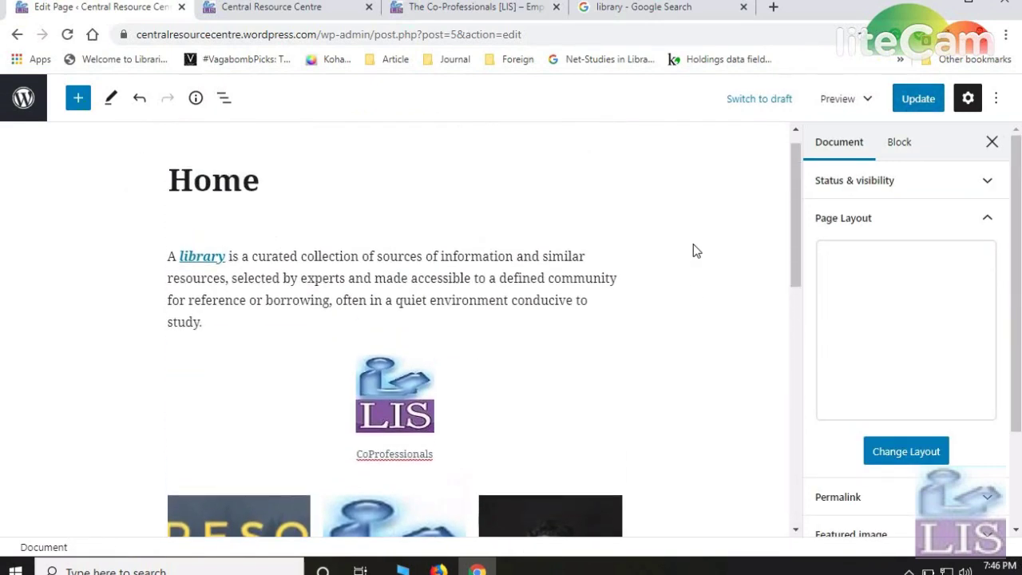
scroll(693, 251, "down", 6)
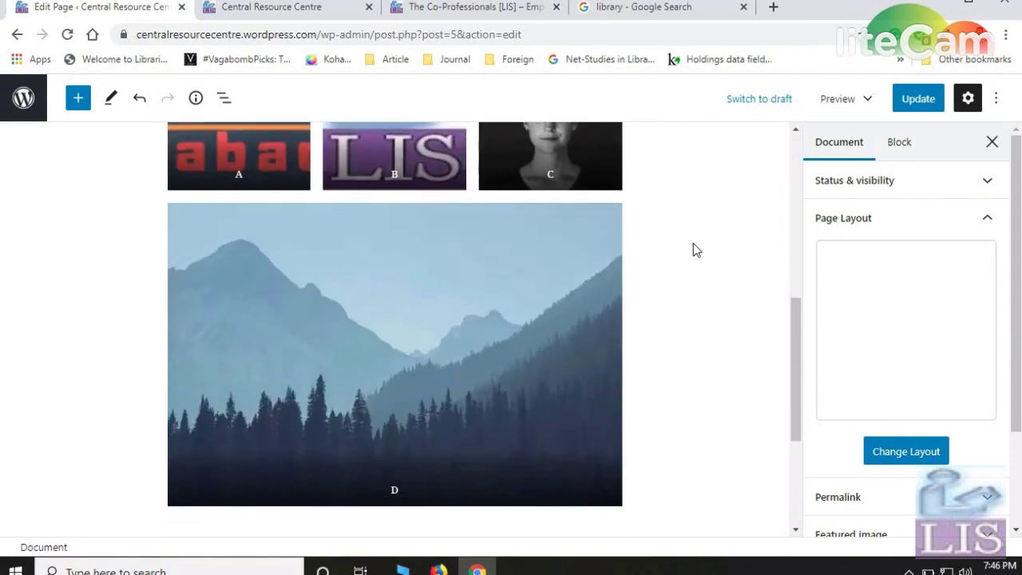
scroll(693, 242, "up", 1)
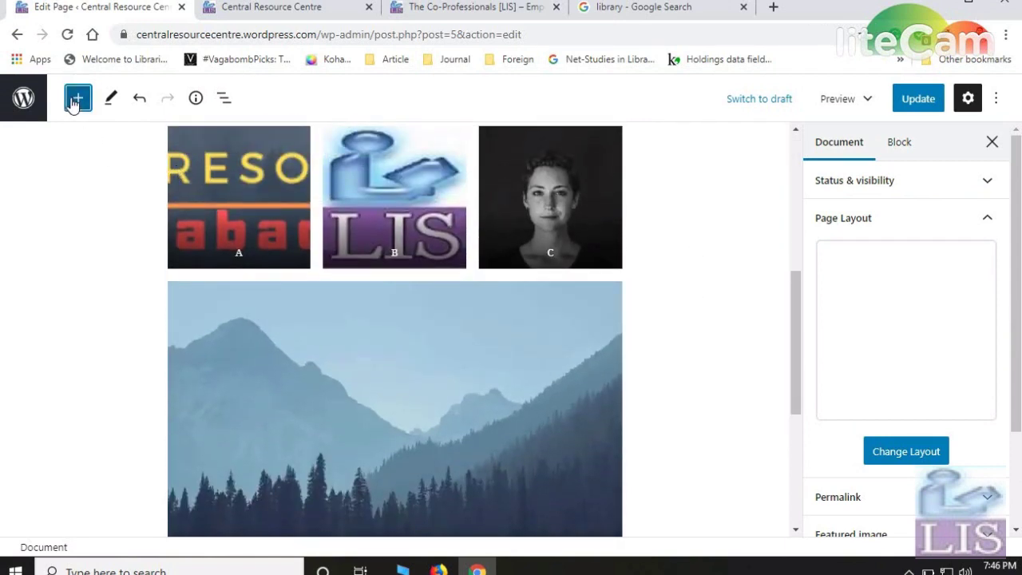
- Browse the Widgets blocks available for the page, from Repeat Visitor to Tag Cloud, and close the block list
left_click(78, 98)
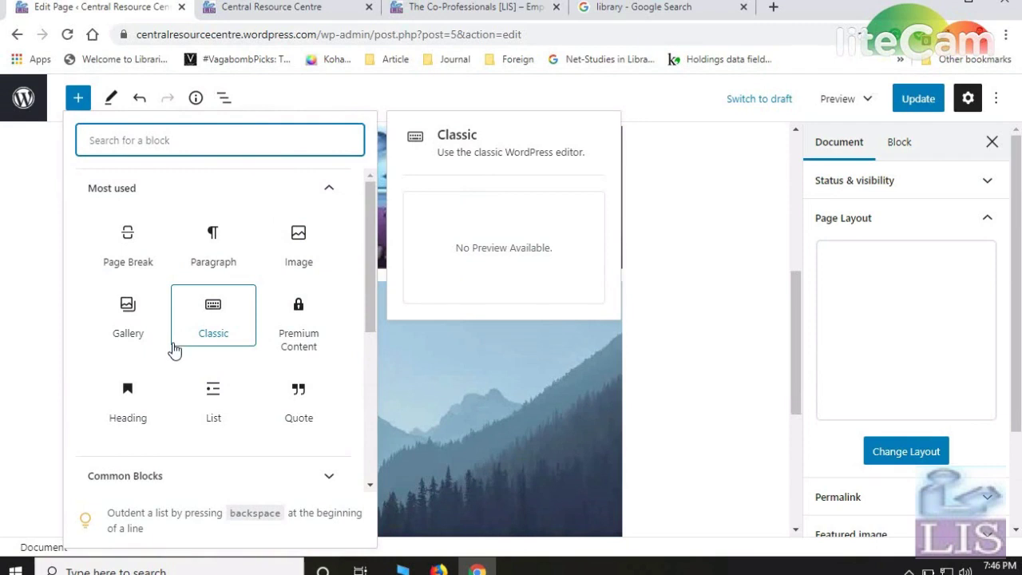
scroll(174, 353, "down", 4)
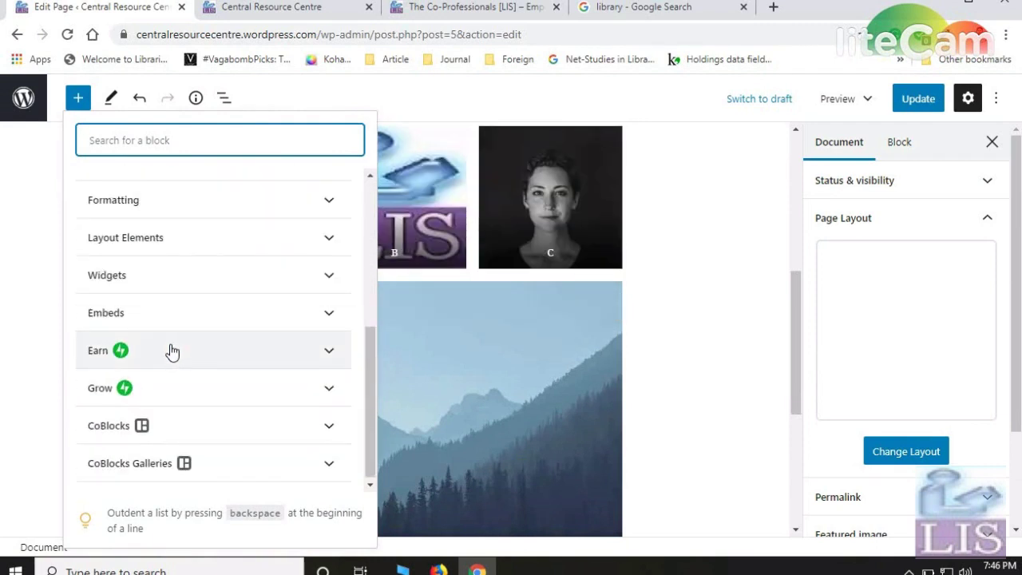
left_click(167, 276)
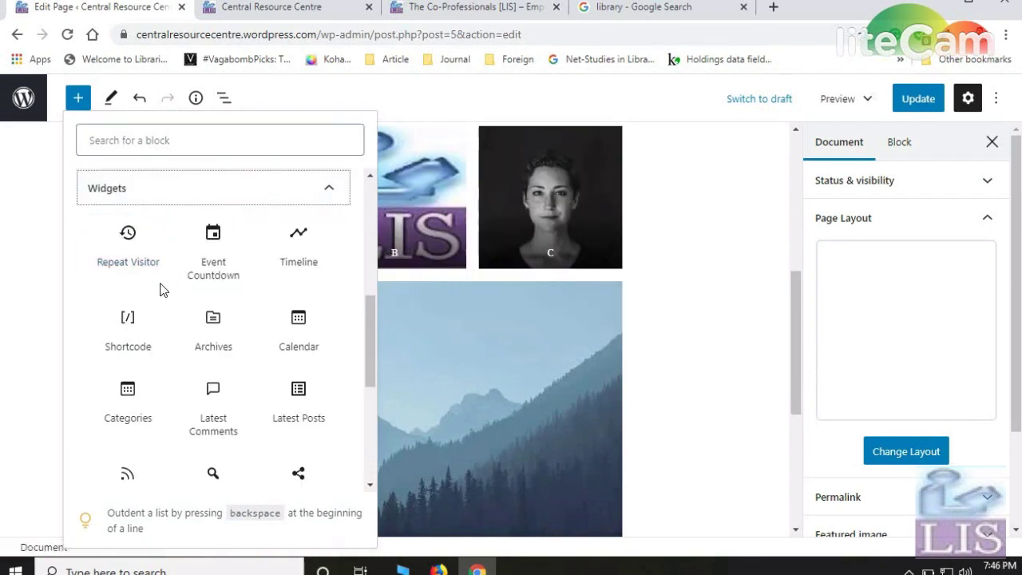
scroll(157, 397, "down", 1)
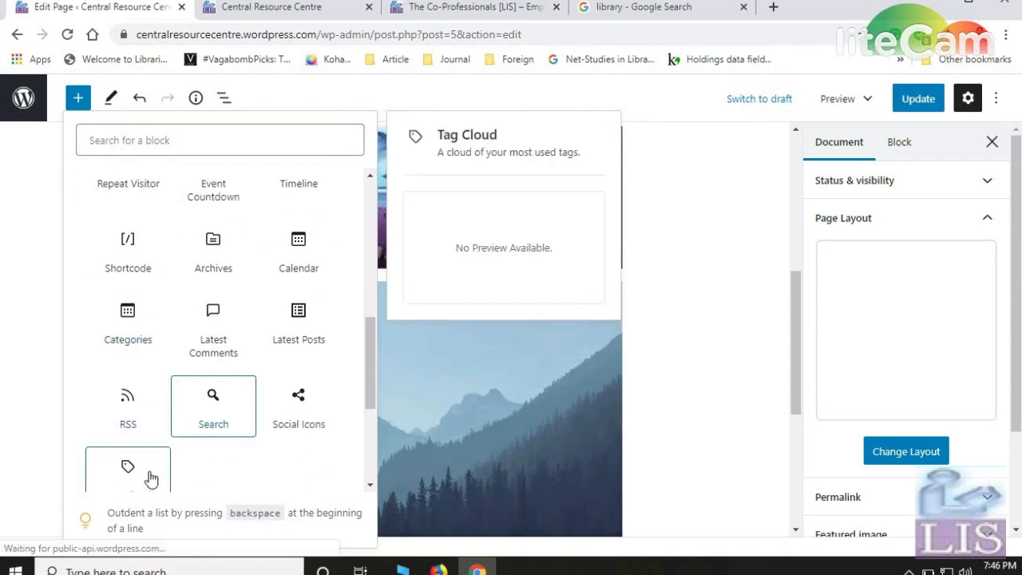
scroll(150, 478, "down", 1)
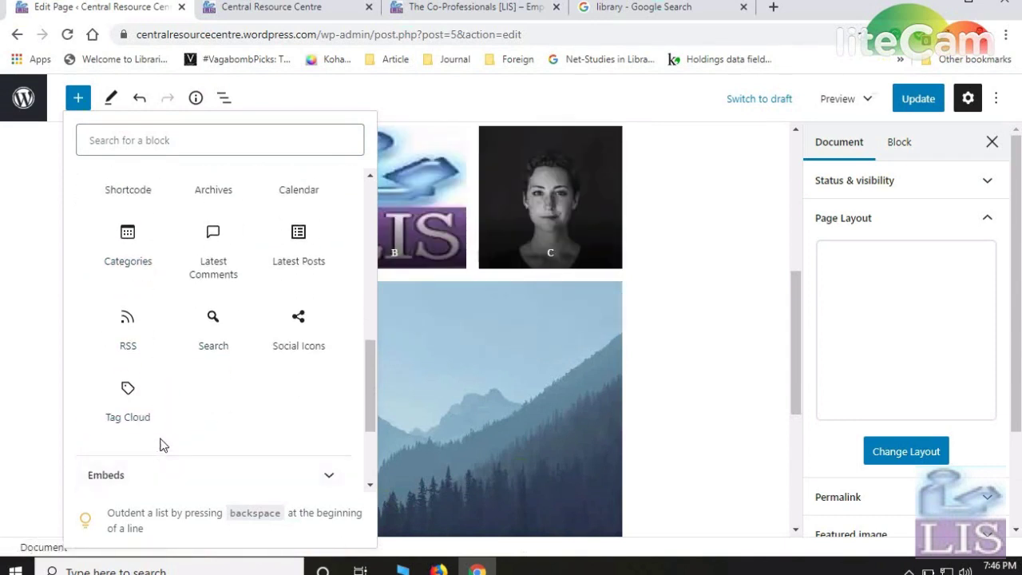
scroll(192, 418, "up", 1)
scroll(209, 399, "up", 1)
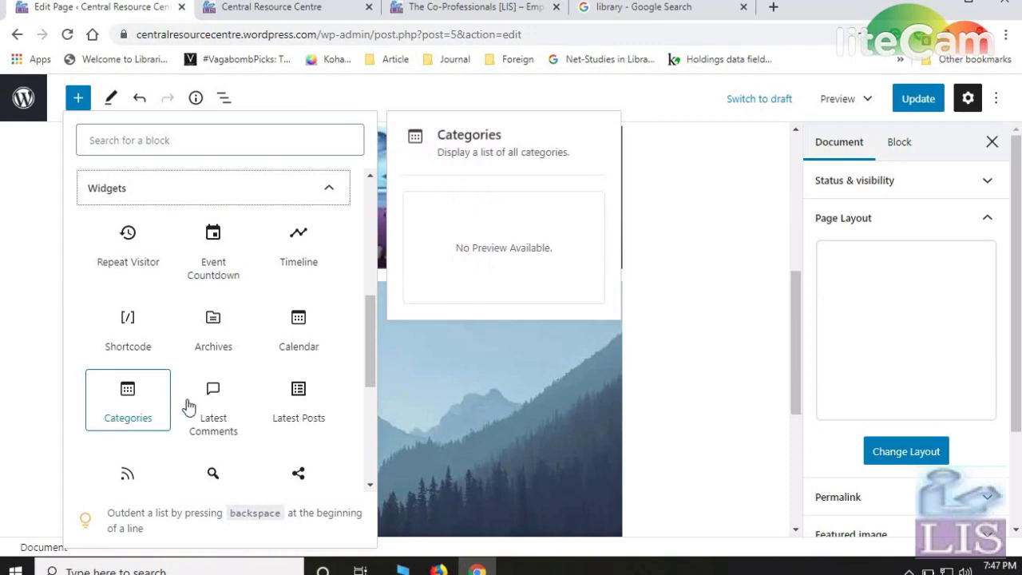
left_click(726, 360)
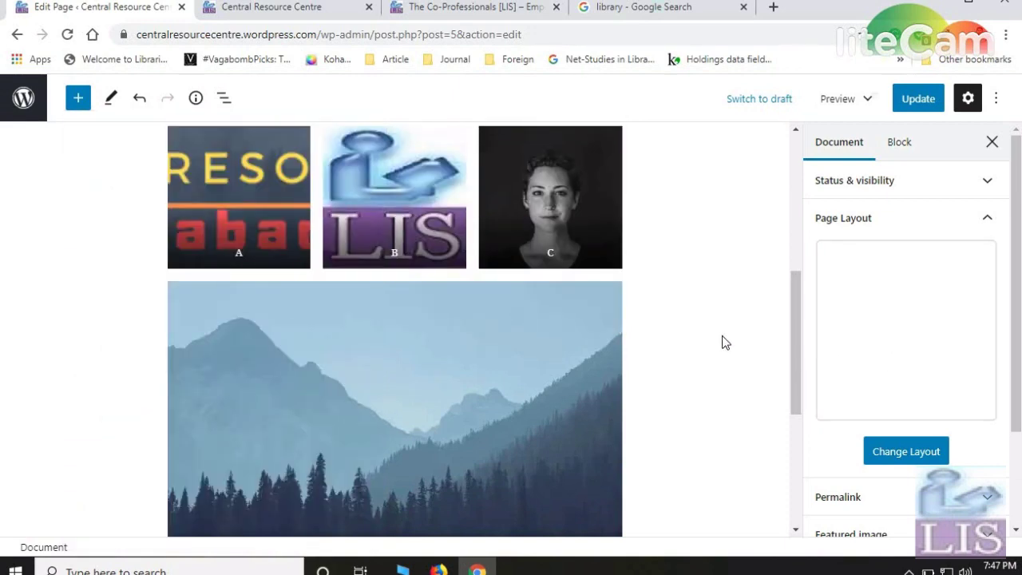
- Look through the live Central Resource Centre homepage and the footer widgets of The Co-Professionals blog
left_click(248, 8)
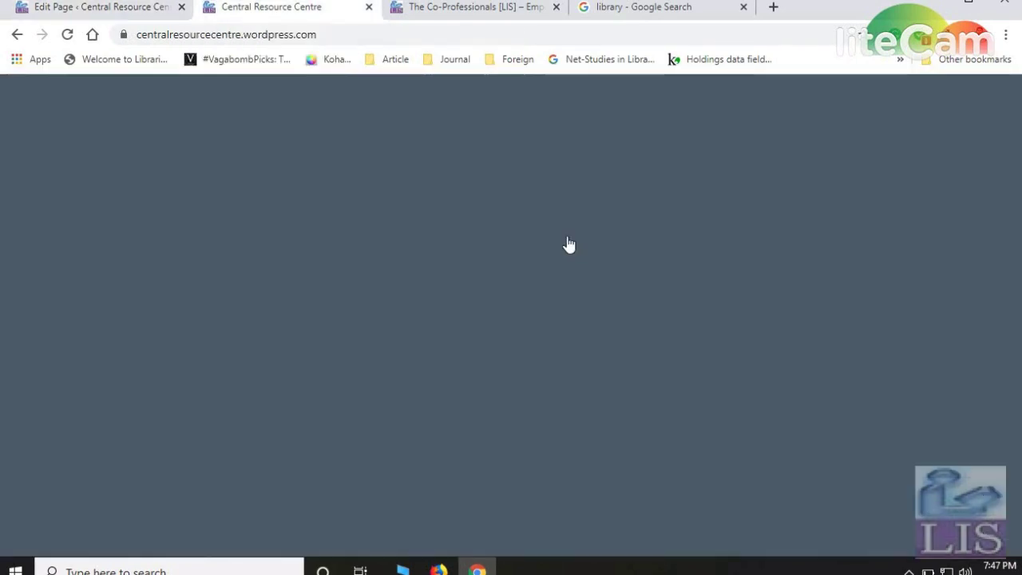
scroll(798, 379, "down", 5)
scroll(778, 371, "down", 6)
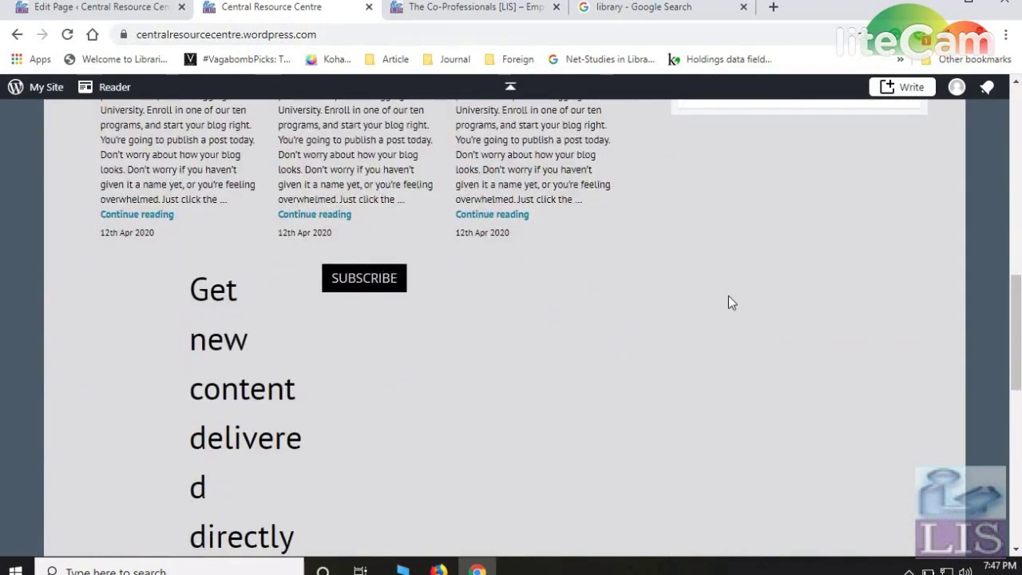
scroll(806, 435, "down", 4)
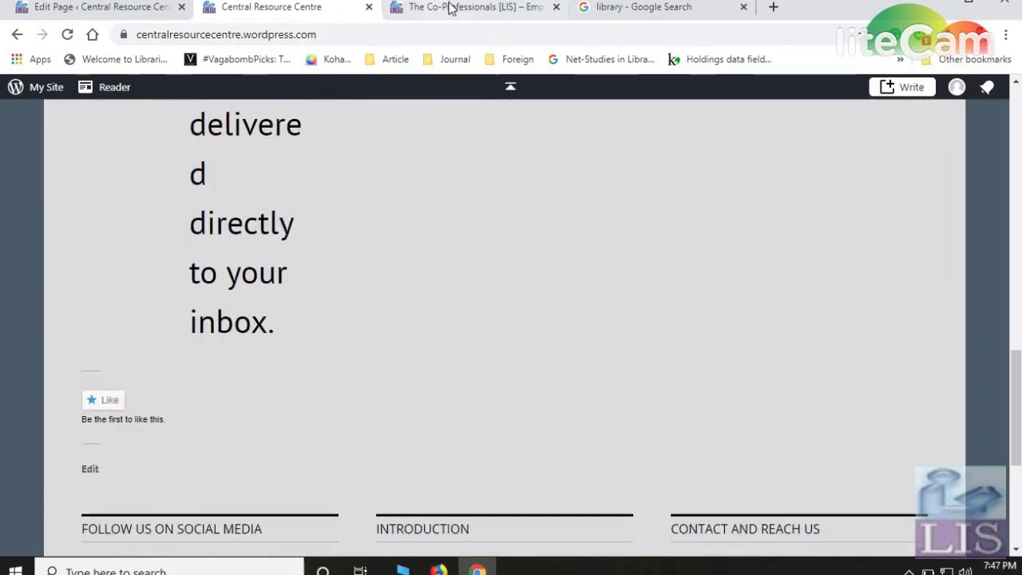
left_click(431, 11)
scroll(634, 271, "down", 10)
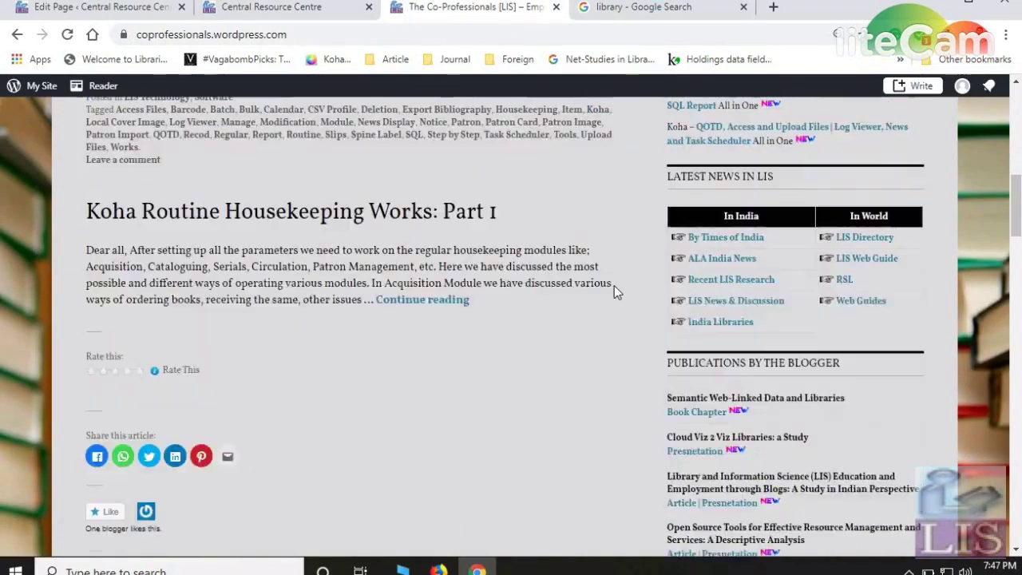
scroll(605, 279, "down", 15)
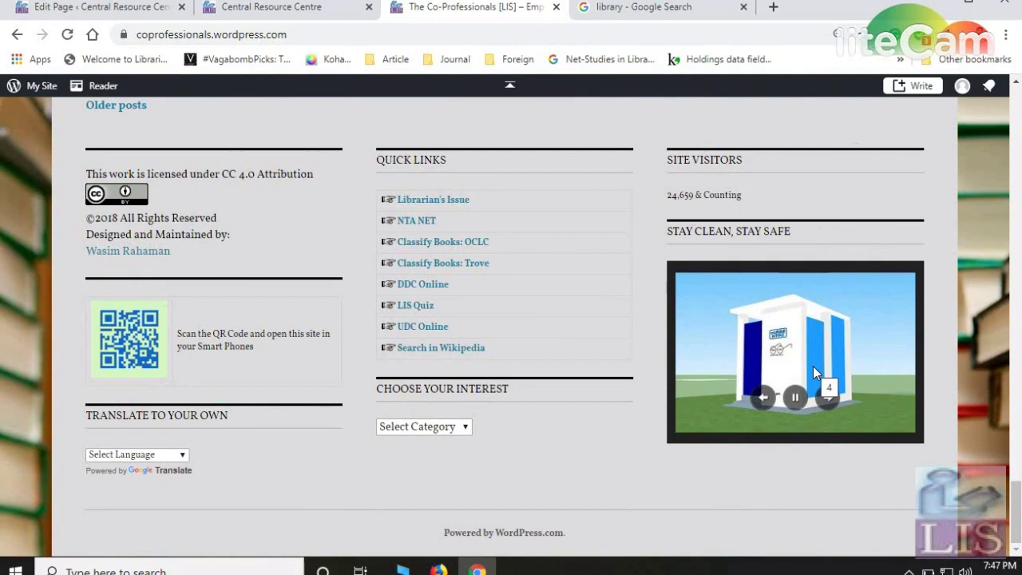
left_click(102, 7)
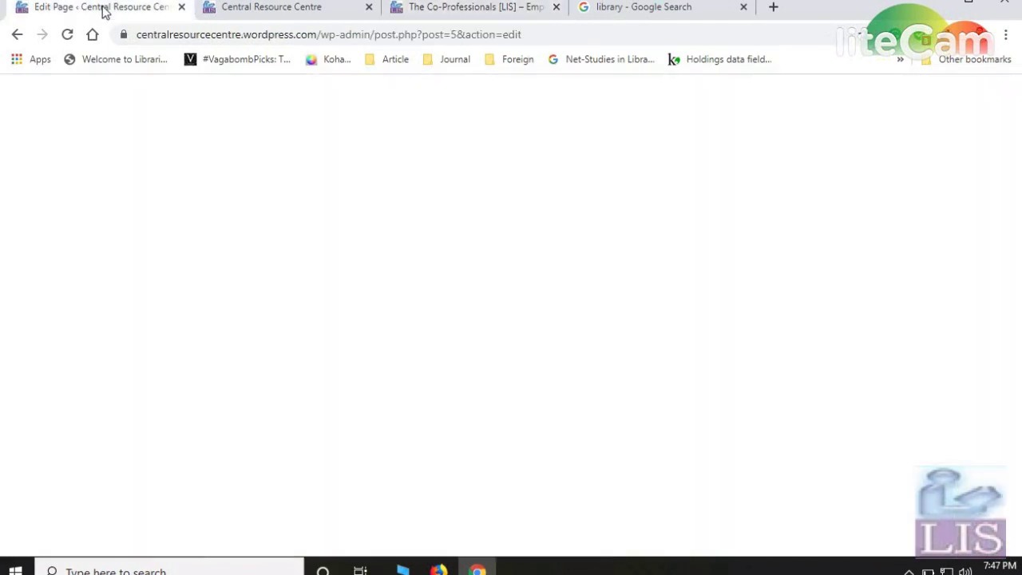
left_click(250, 8)
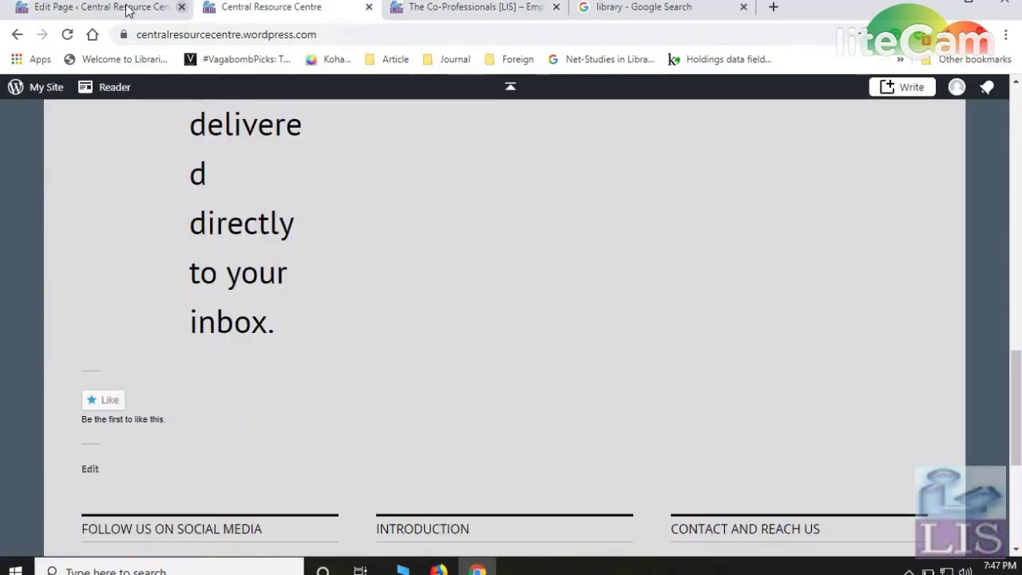
- Return to the Home page editor, check the content through to the gallery and update the page
left_click(131, 8)
scroll(124, 336, "up", 1)
scroll(719, 404, "up", 5)
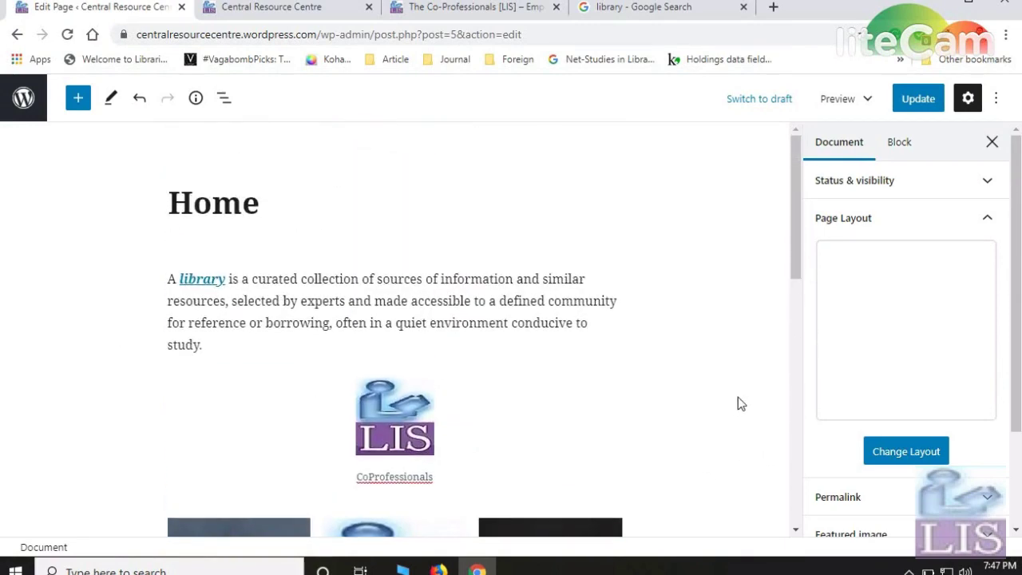
scroll(725, 374, "down", 2)
scroll(728, 375, "down", 5)
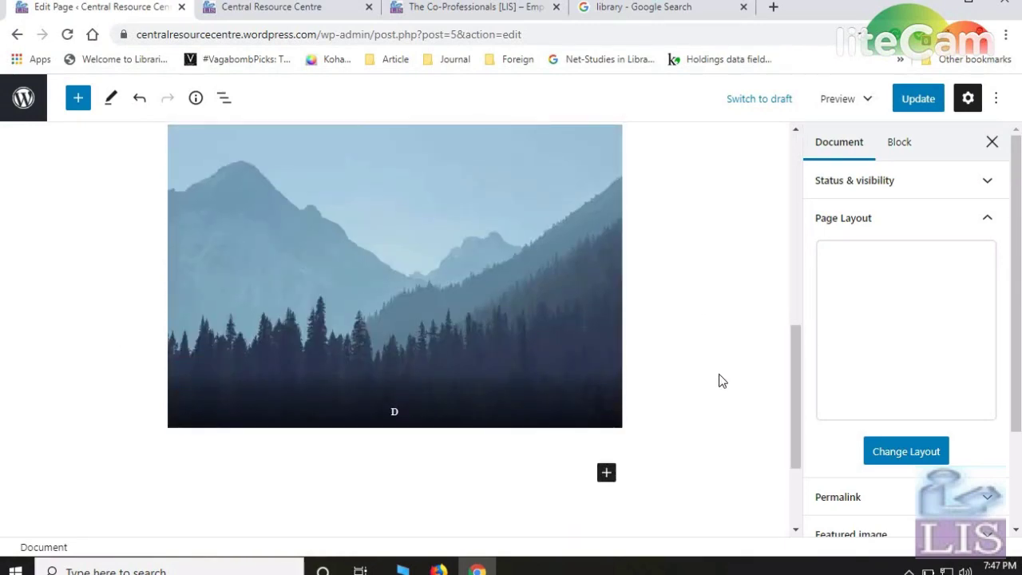
scroll(719, 381, "up", 4)
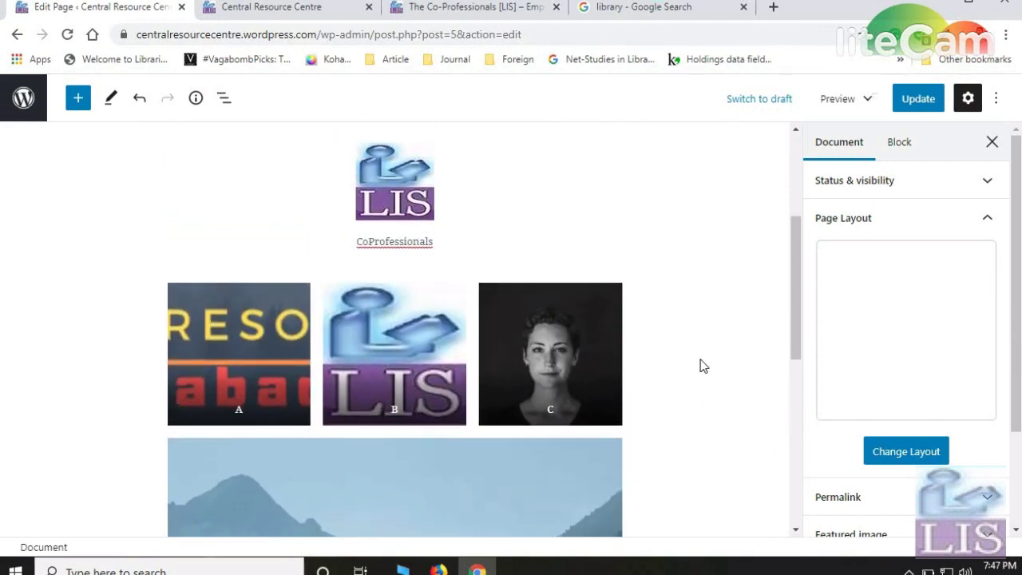
scroll(703, 363, "down", 2)
left_click(904, 103)
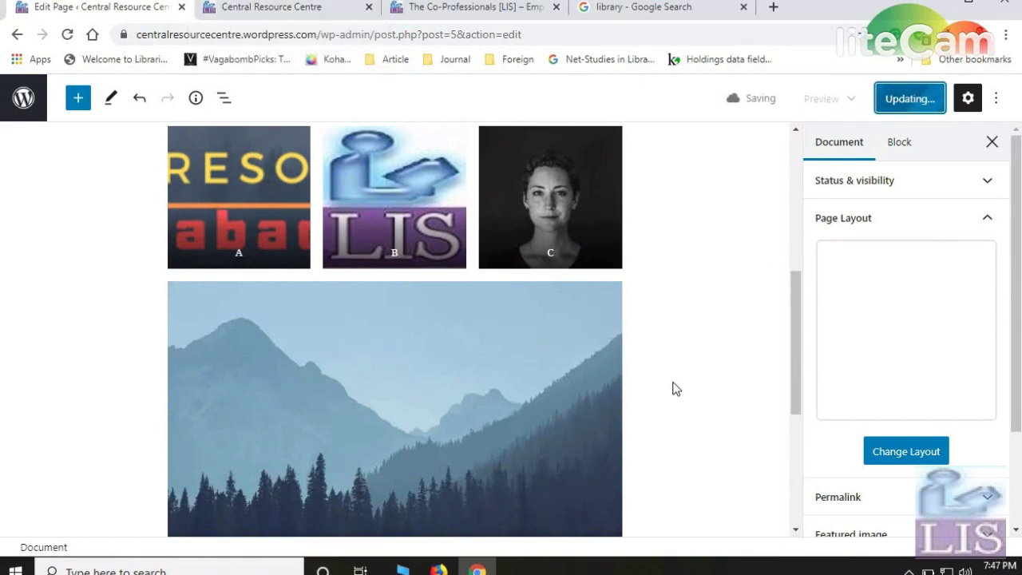
scroll(673, 388, "up", 5)
scroll(673, 387, "down", 5)
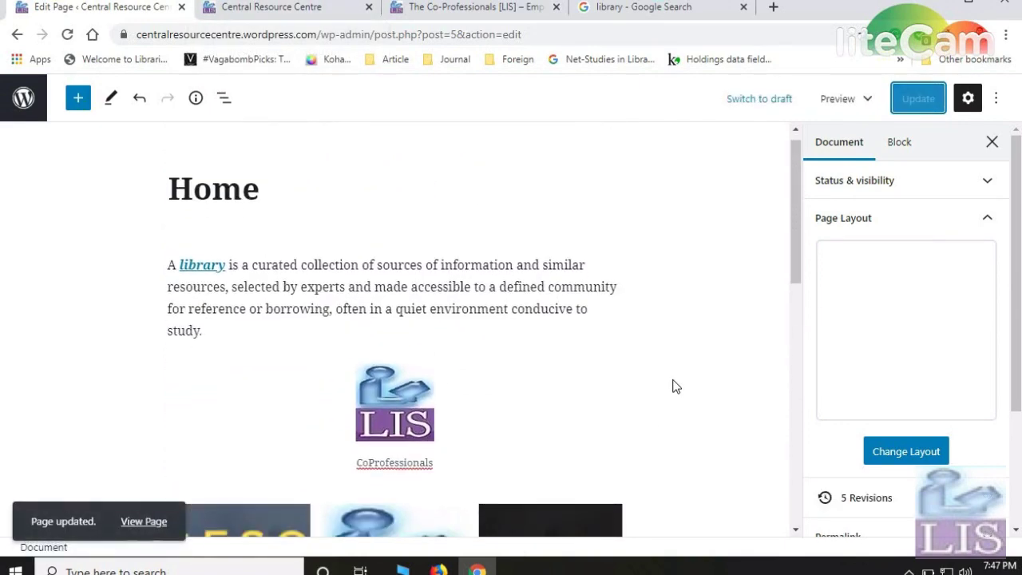
scroll(643, 343, "up", 5)
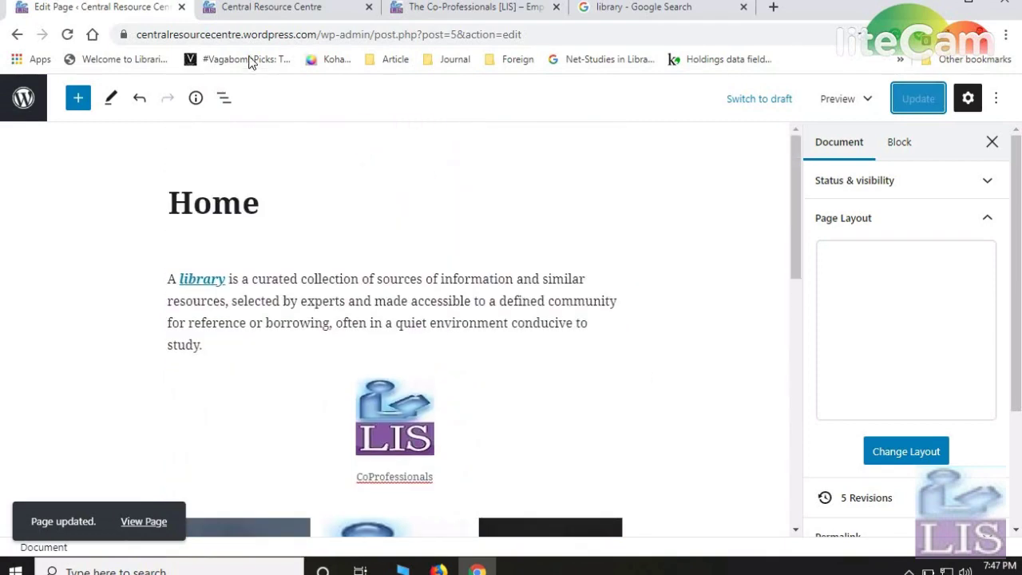
- Reload the Home page on the live Central Resource Centre site and check its text, logo and gallery
left_click(272, 8)
scroll(123, 256, "up", 15)
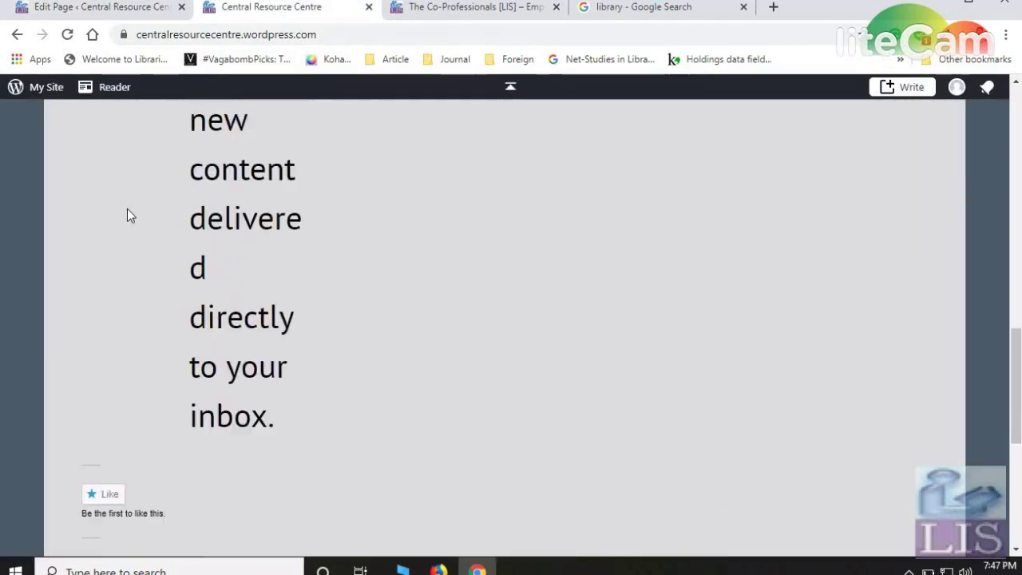
scroll(29, 264, "up", 2)
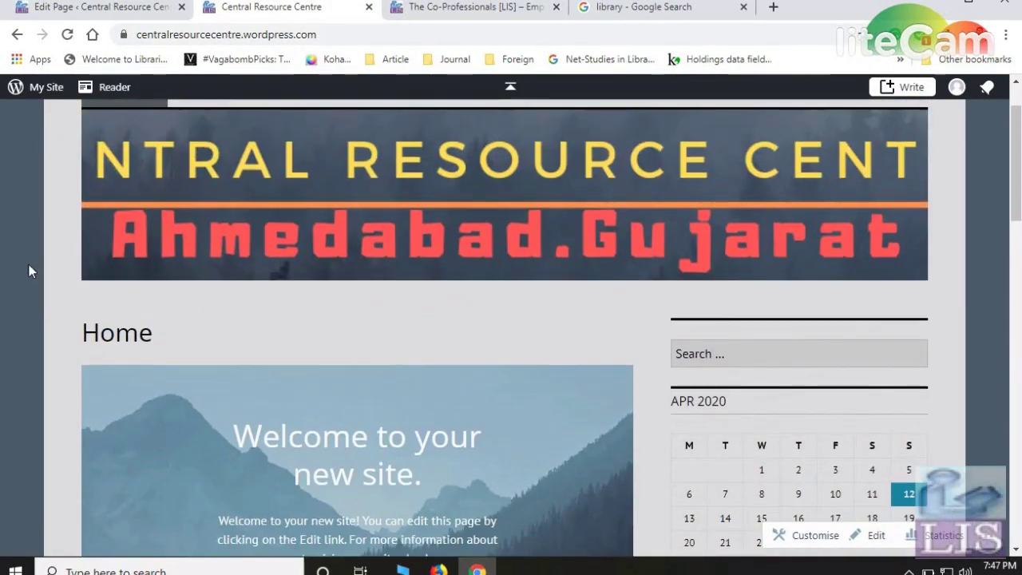
left_click(112, 172)
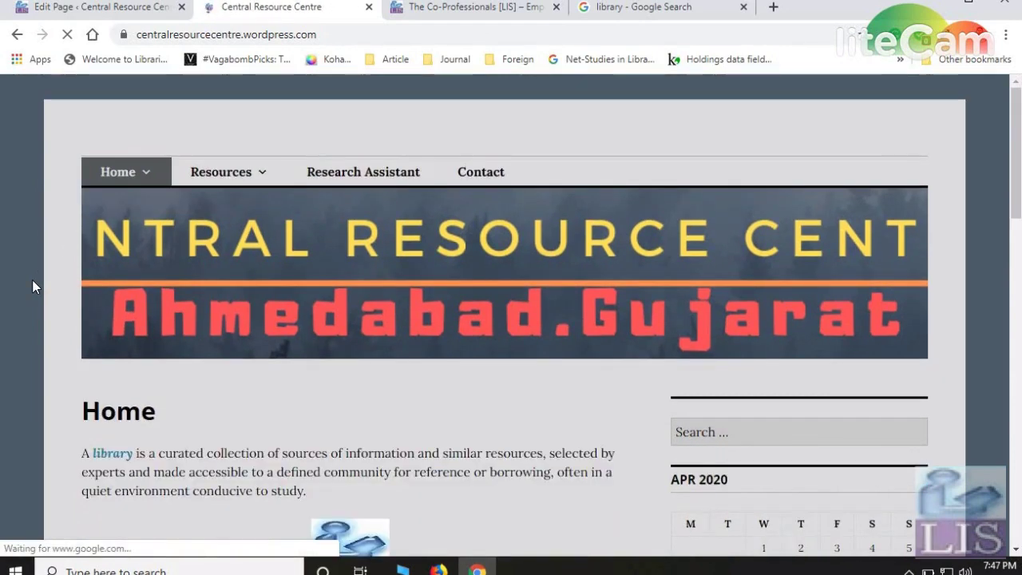
scroll(97, 310, "down", 4)
scroll(97, 309, "down", 8)
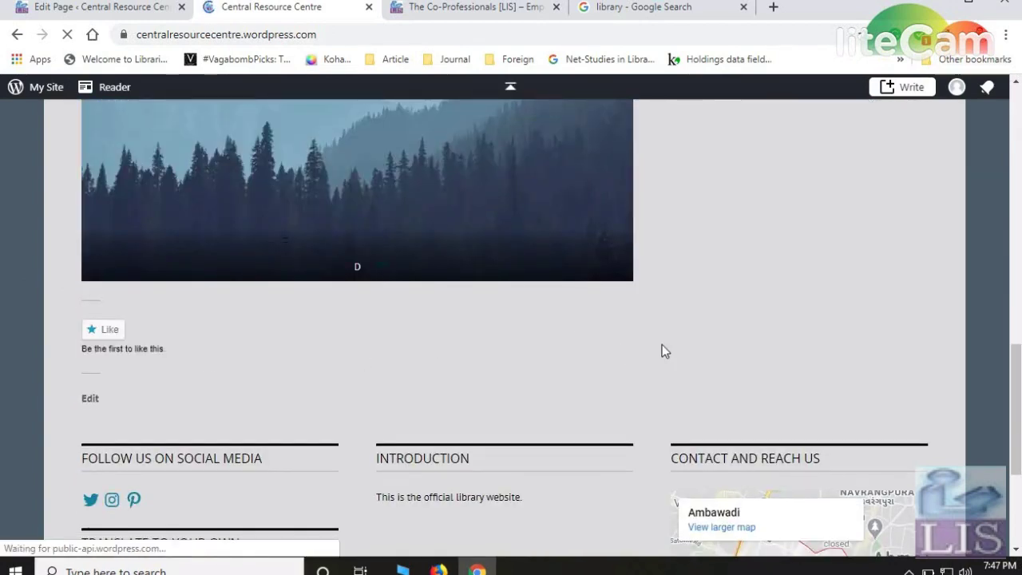
scroll(661, 344, "up", 6)
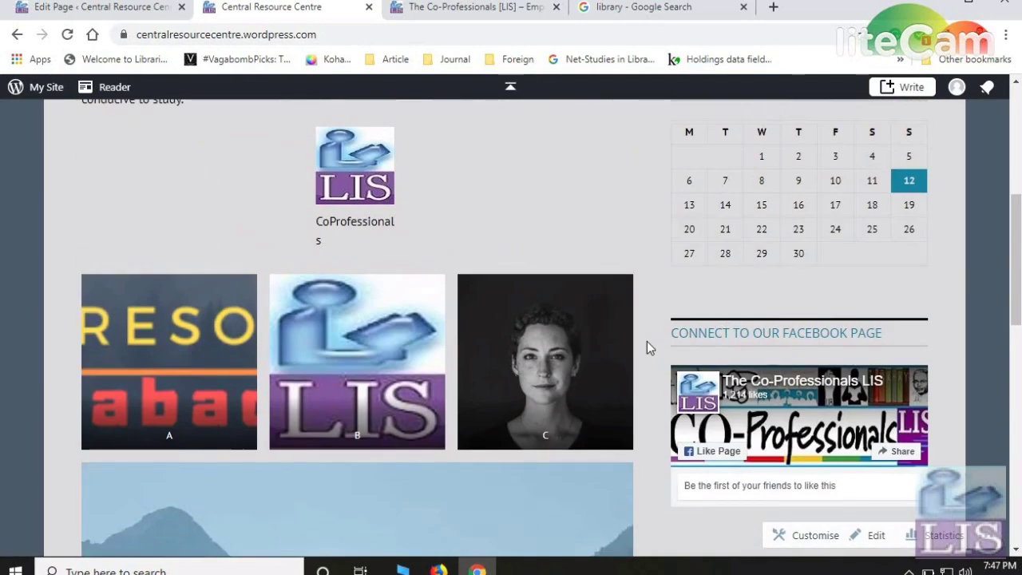
scroll(635, 344, "up", 4)
- Review the live page's linked logo and gallery images, and open gallery image A in the full-screen carousel
left_click(91, 18)
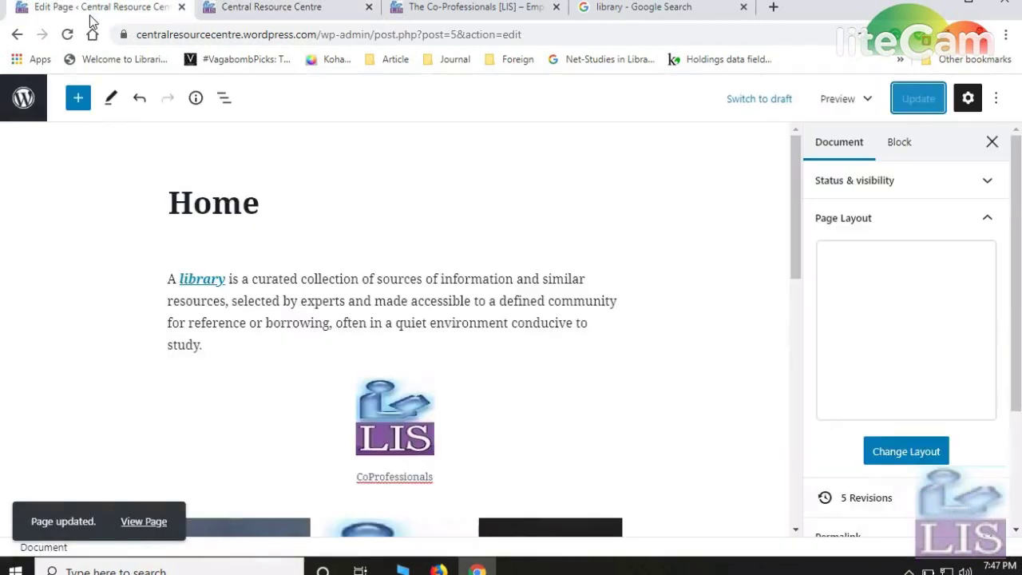
left_click(292, 12)
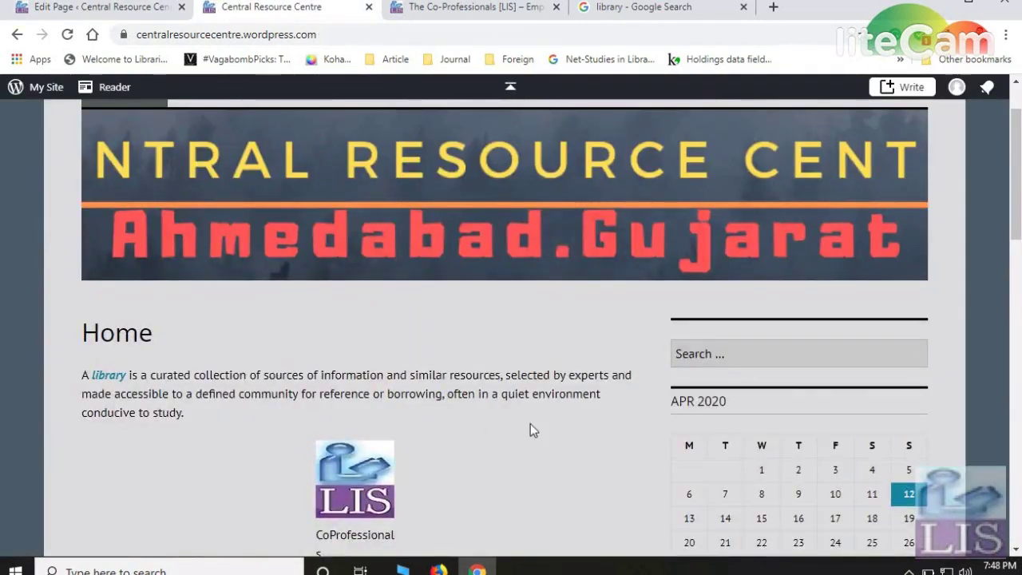
scroll(530, 429, "up", 1)
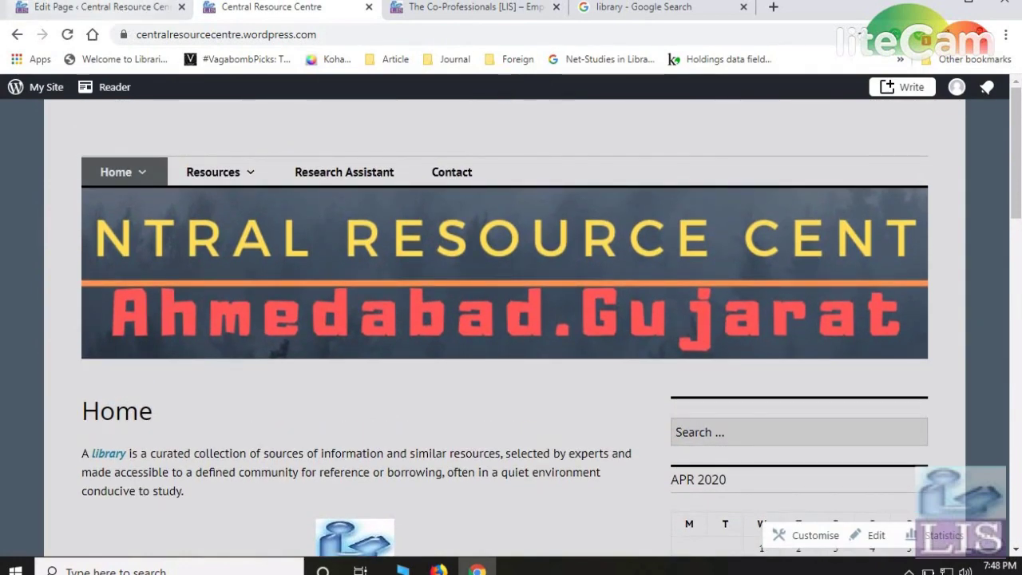
scroll(48, 416, "down", 2)
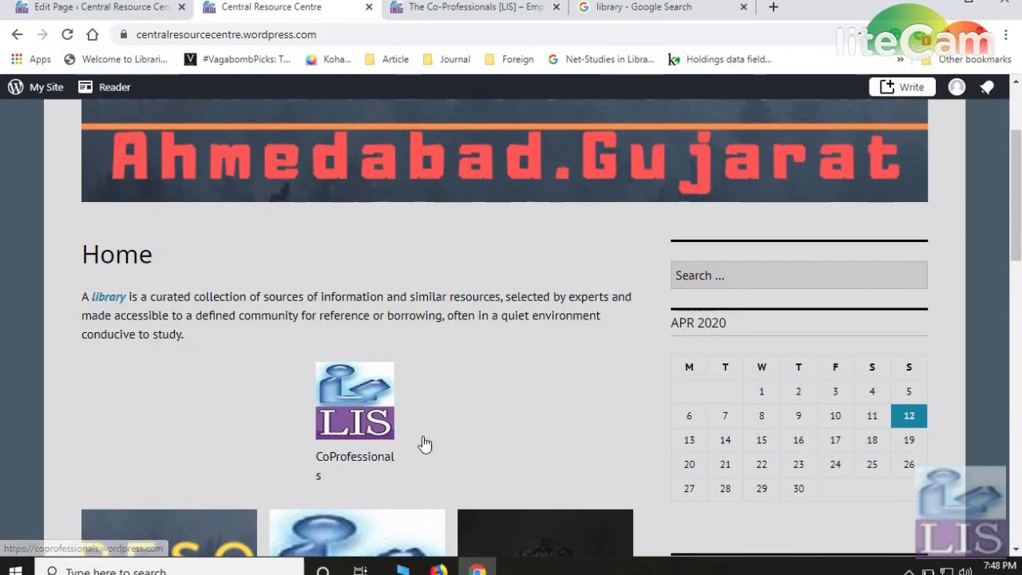
scroll(357, 407, "down", 3)
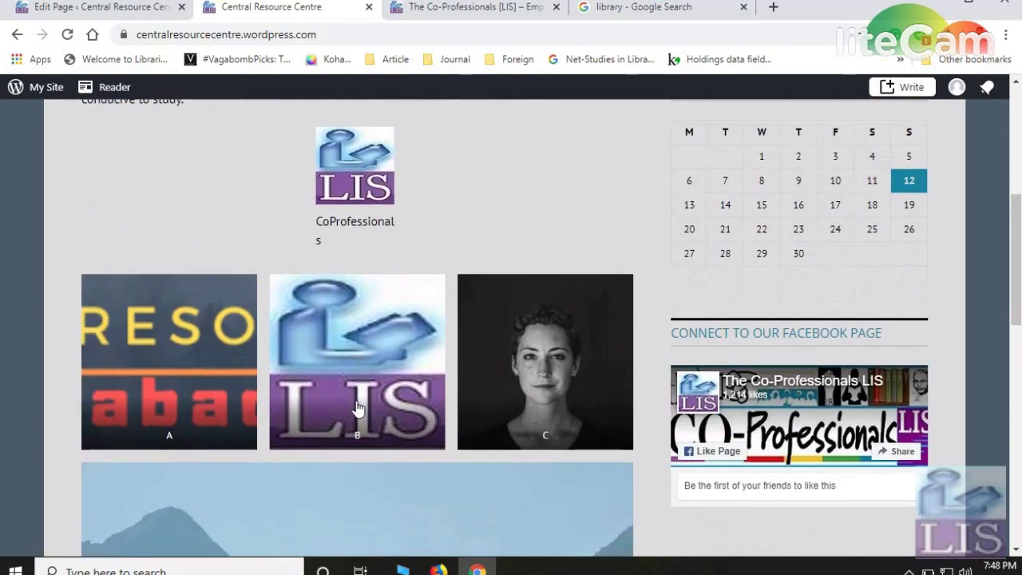
left_click(188, 357)
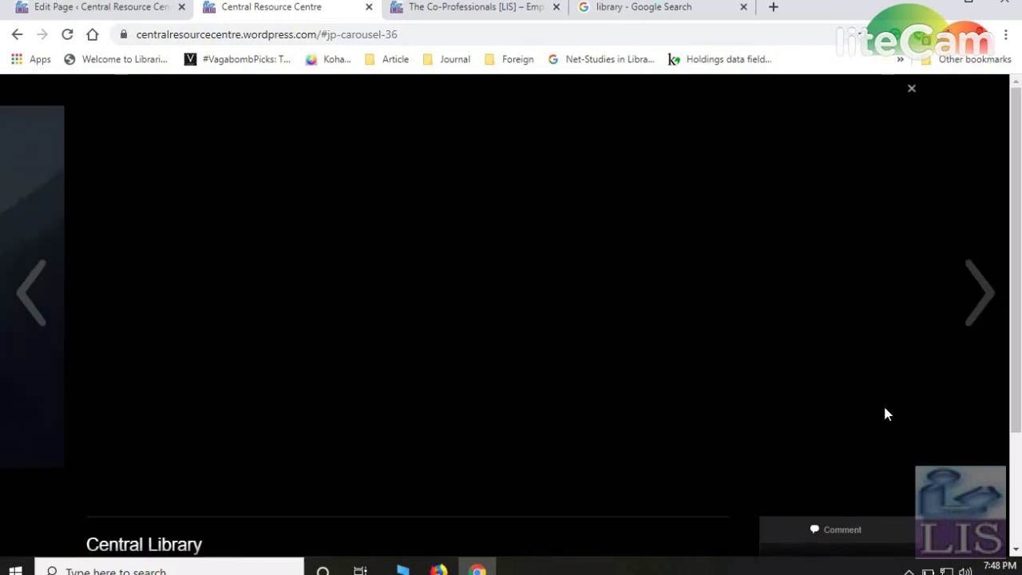
- Browse the remaining gallery images in the full-screen carousel, close it and look over the live Home page
left_click(974, 299)
left_click(973, 303)
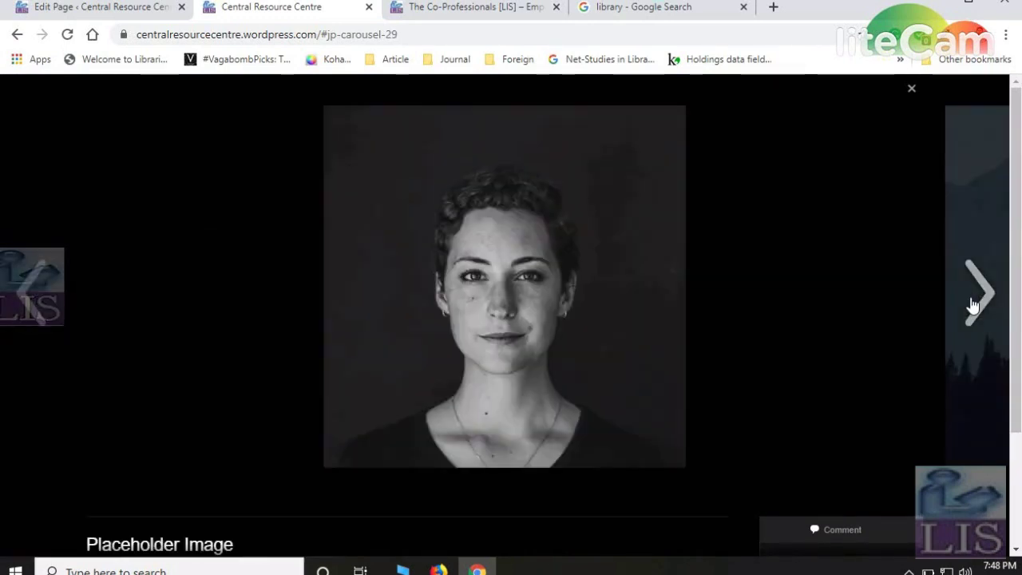
left_click(972, 304)
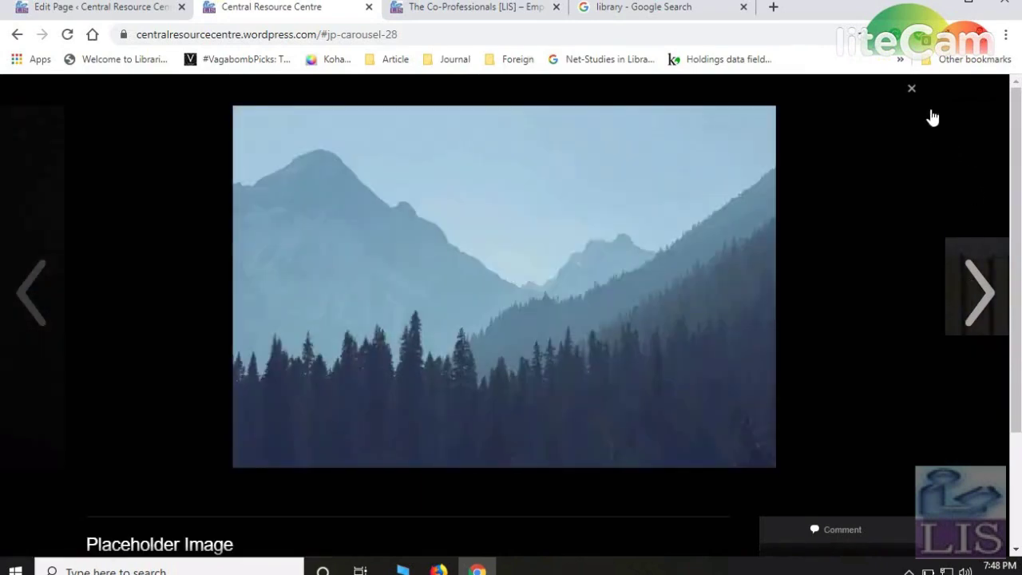
left_click(912, 88)
scroll(422, 304, "up", 2)
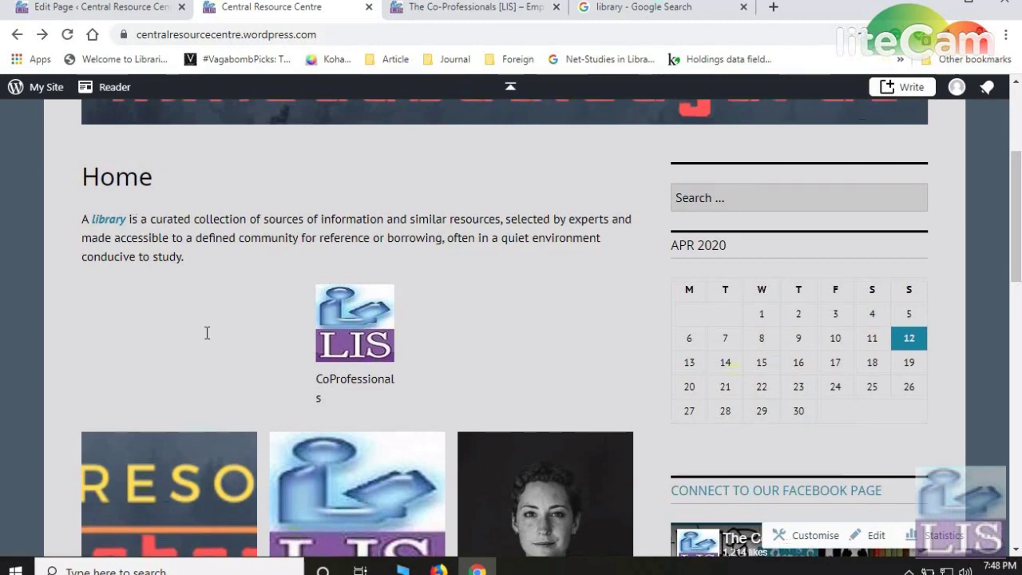
scroll(267, 390, "up", 3)
scroll(509, 258, "down", 3)
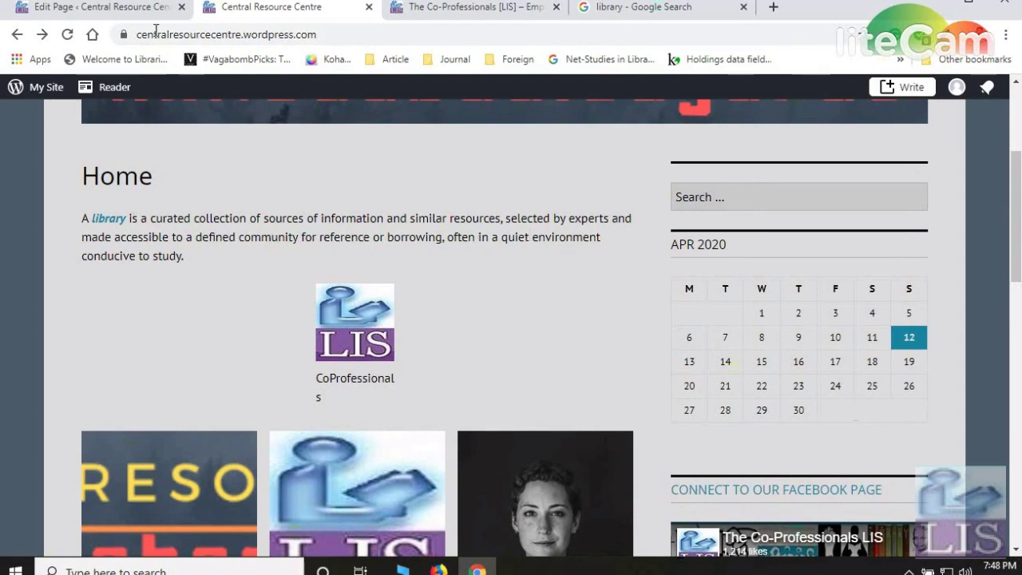
- Return to the Home page editor and look through the editor's view, plugin and tool options
left_click(112, 7)
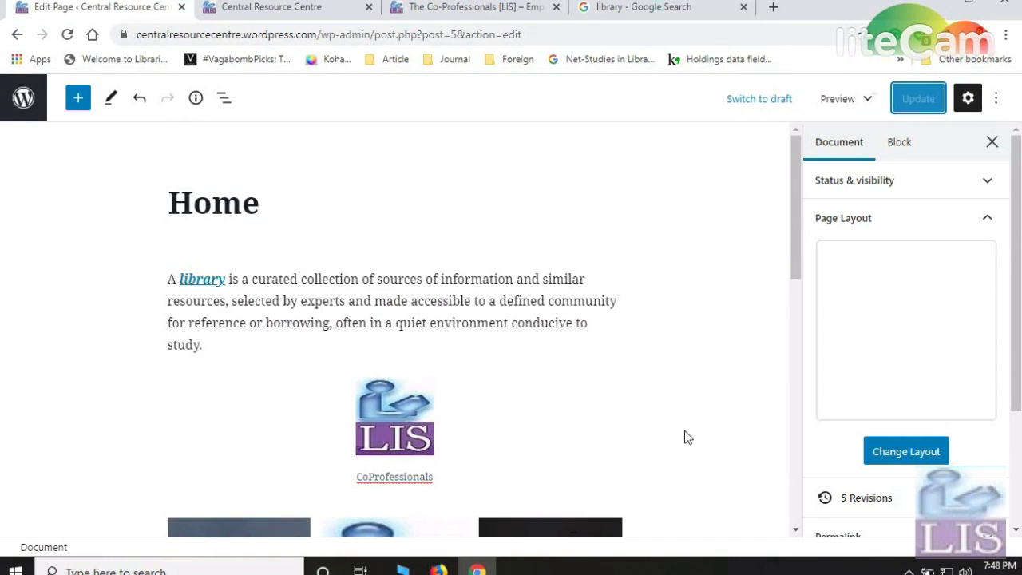
scroll(695, 461, "down", 1)
scroll(722, 429, "up", 1)
left_click(996, 100)
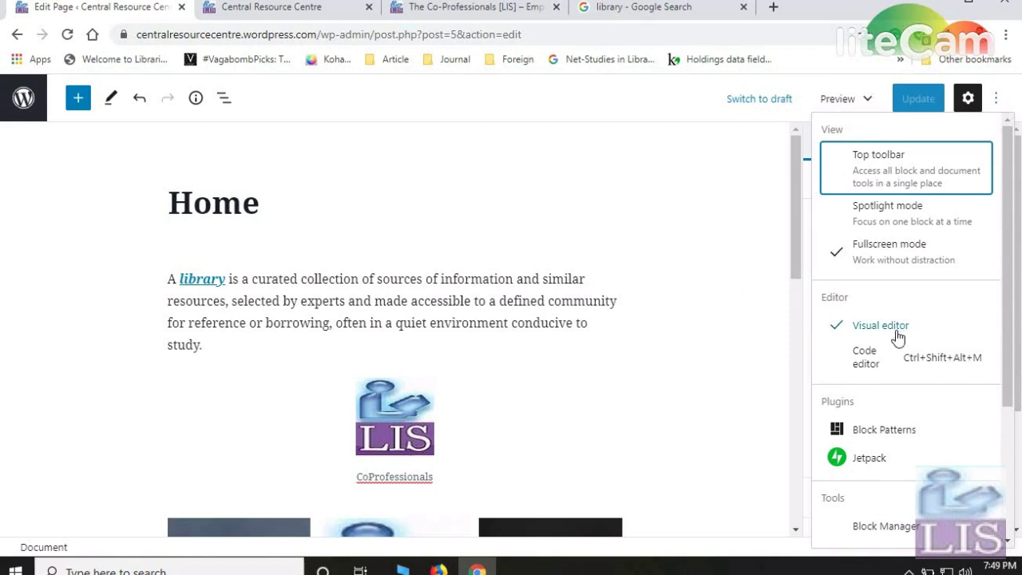
scroll(902, 336, "down", 1)
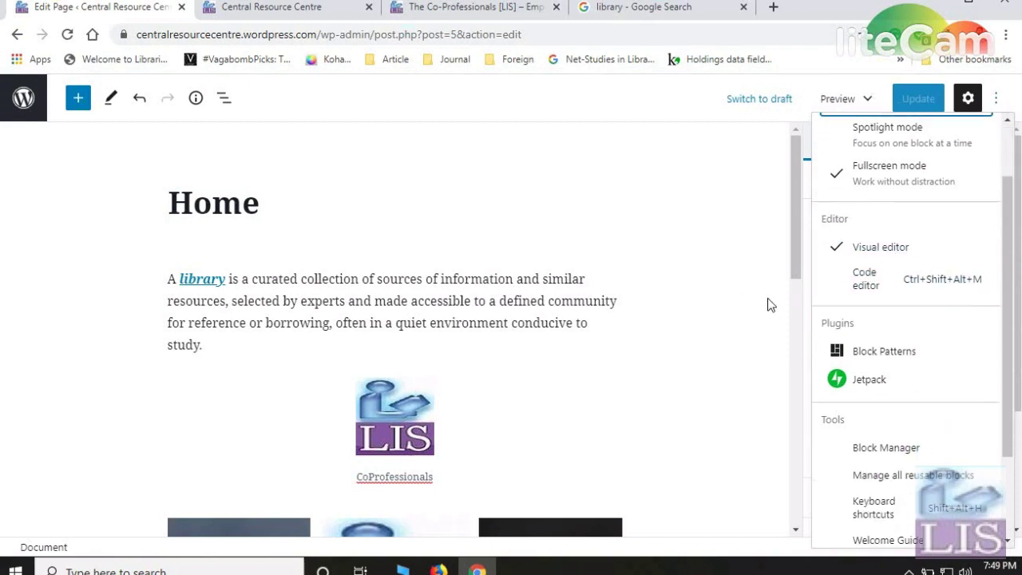
left_click(996, 102)
- Examine the Home page's HTML in the code editor through to the gallery block and return to the visual editor
left_click(995, 103)
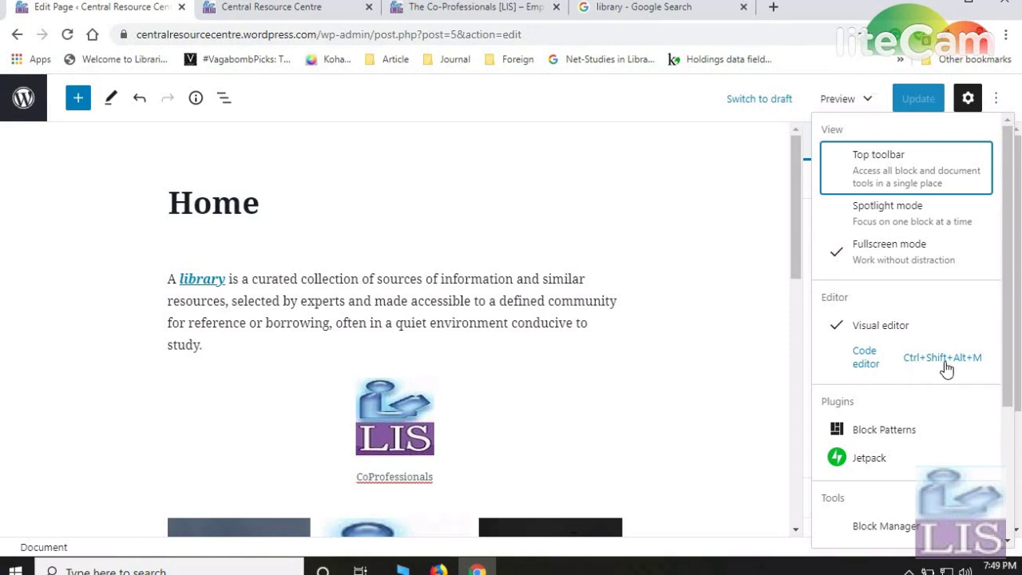
left_click(900, 359)
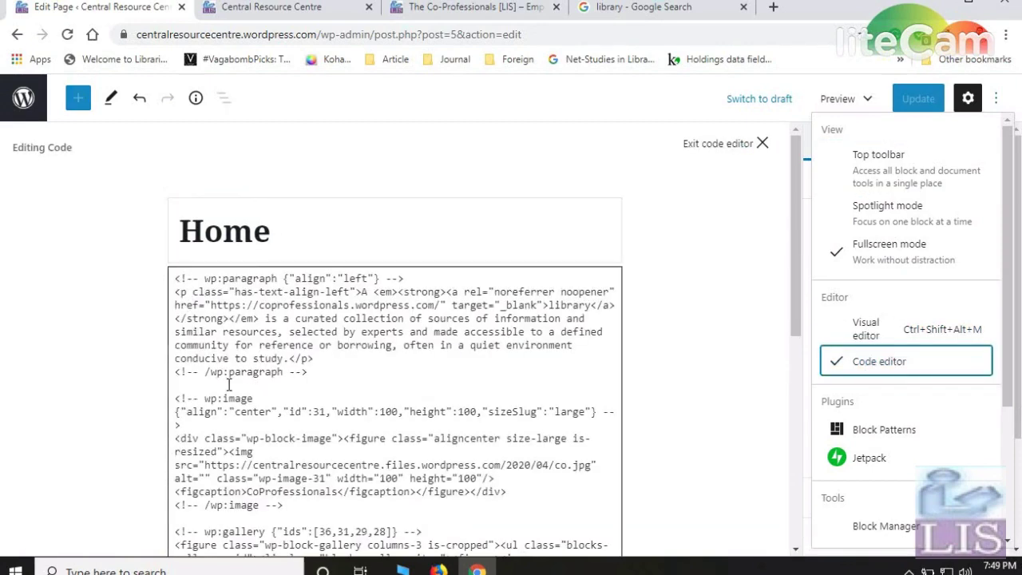
scroll(317, 411, "down", 10)
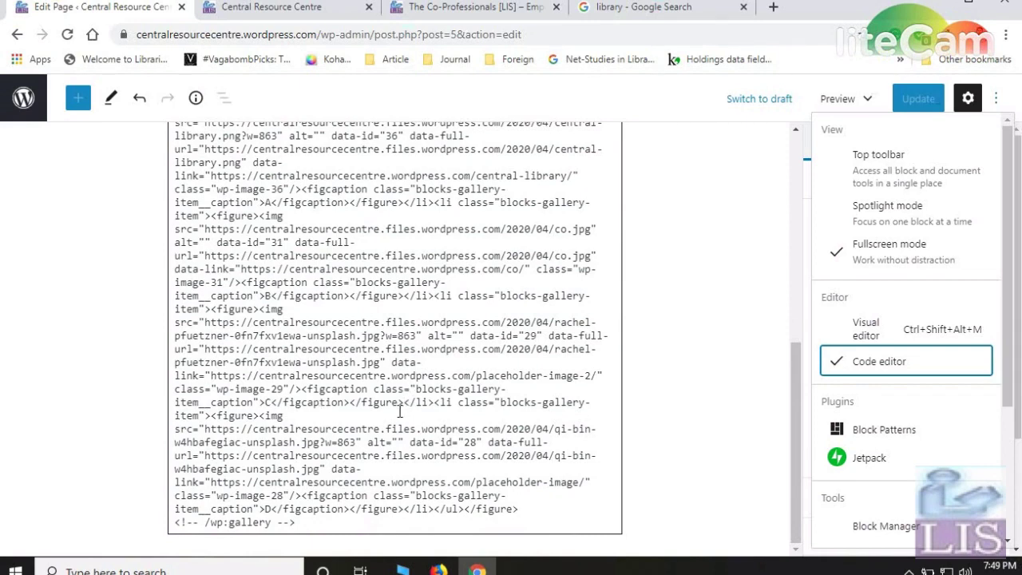
scroll(404, 411, "up", 10)
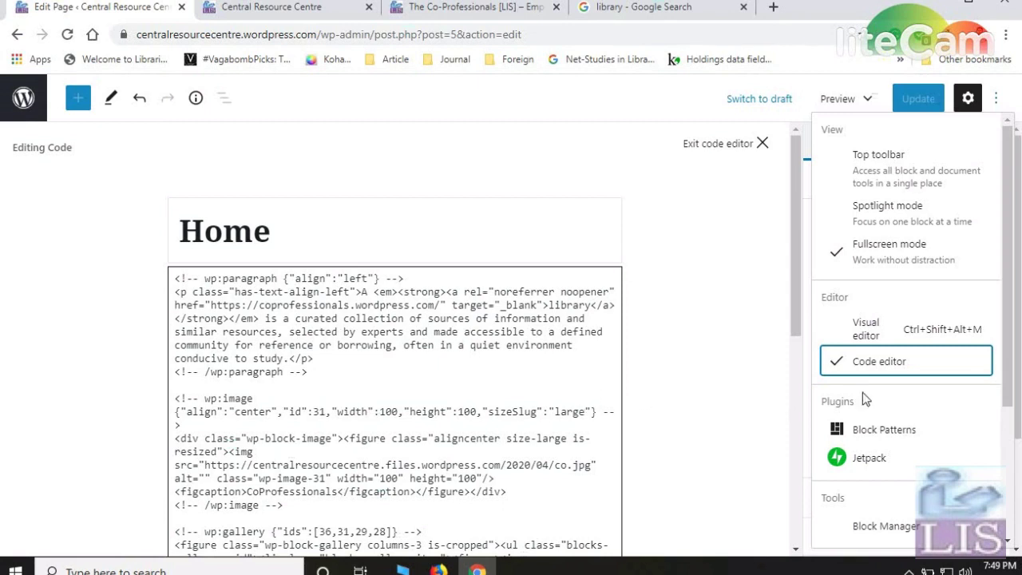
left_click(874, 327)
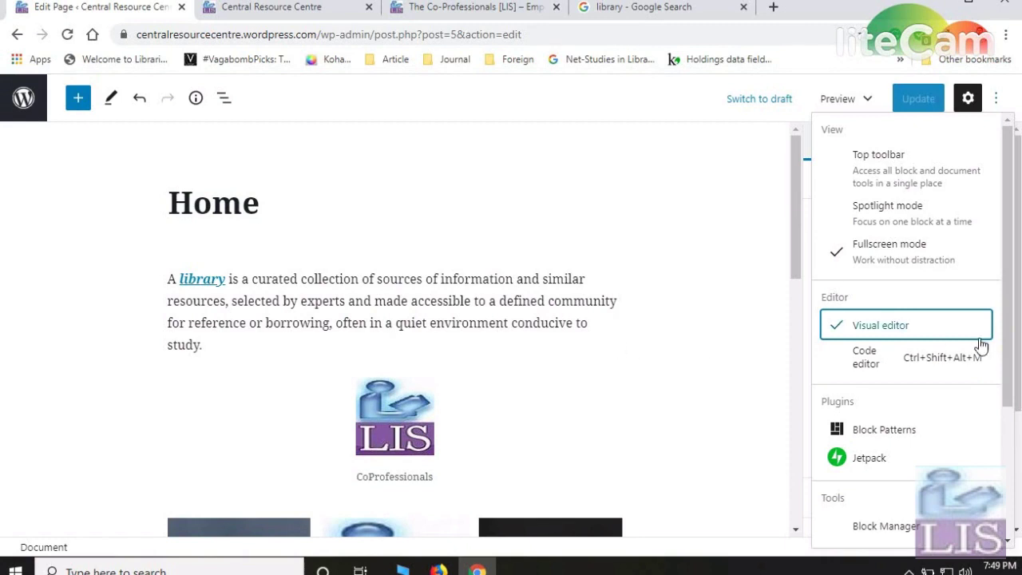
- In the code editor, change the library paragraph's class to has-text-align-justify and update the page
left_click(872, 358)
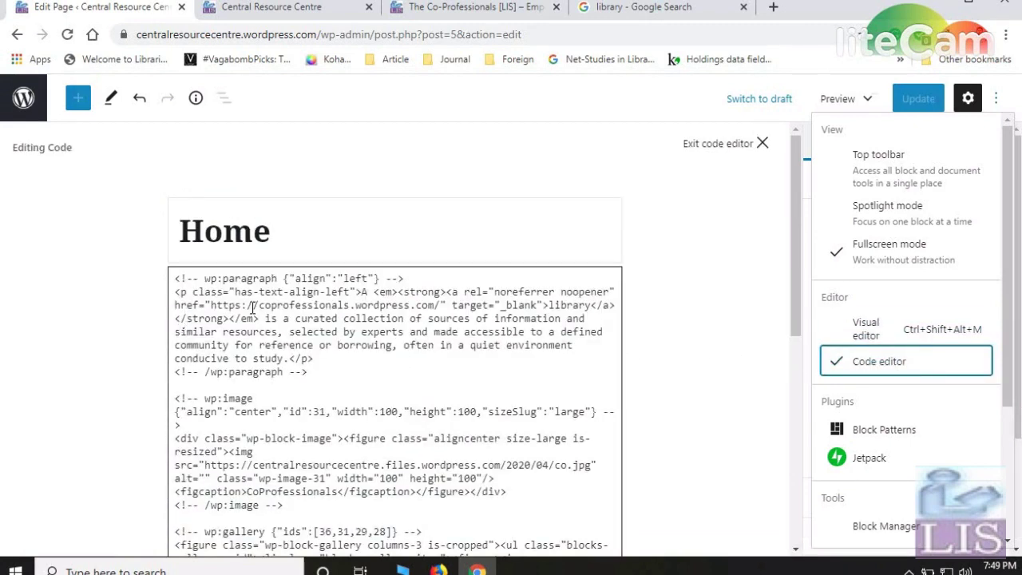
double_click(329, 292)
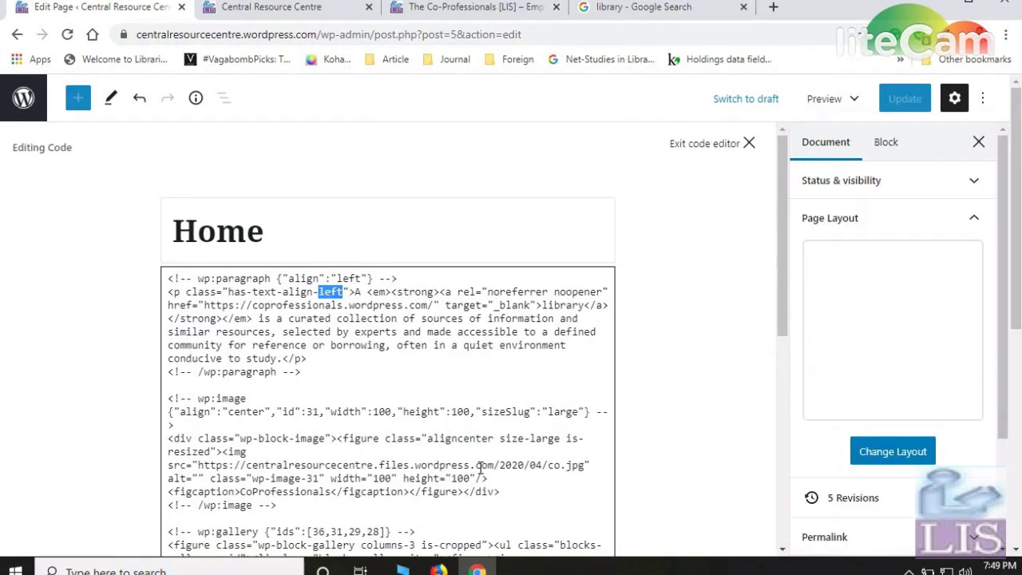
type("justify")
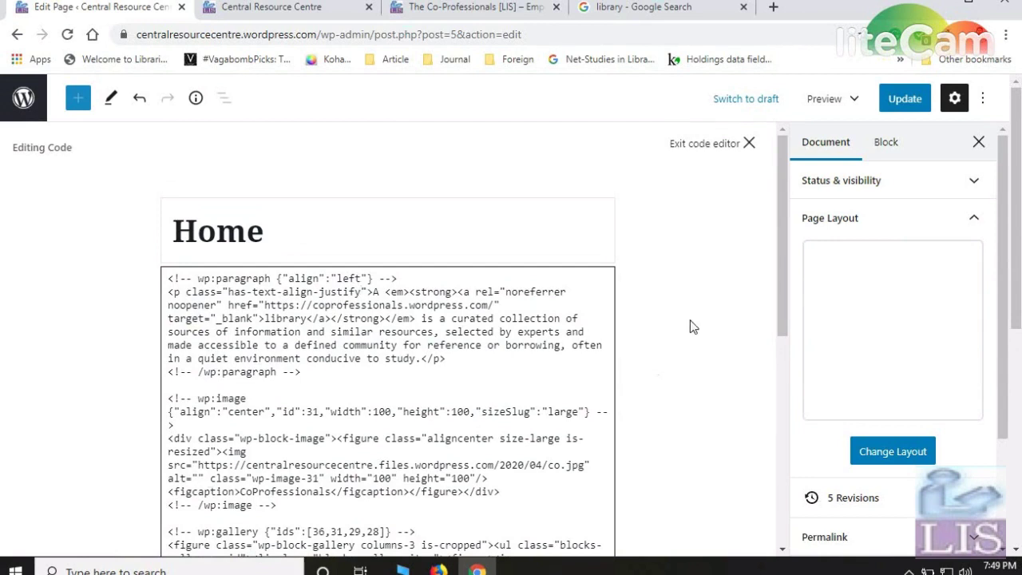
left_click(902, 98)
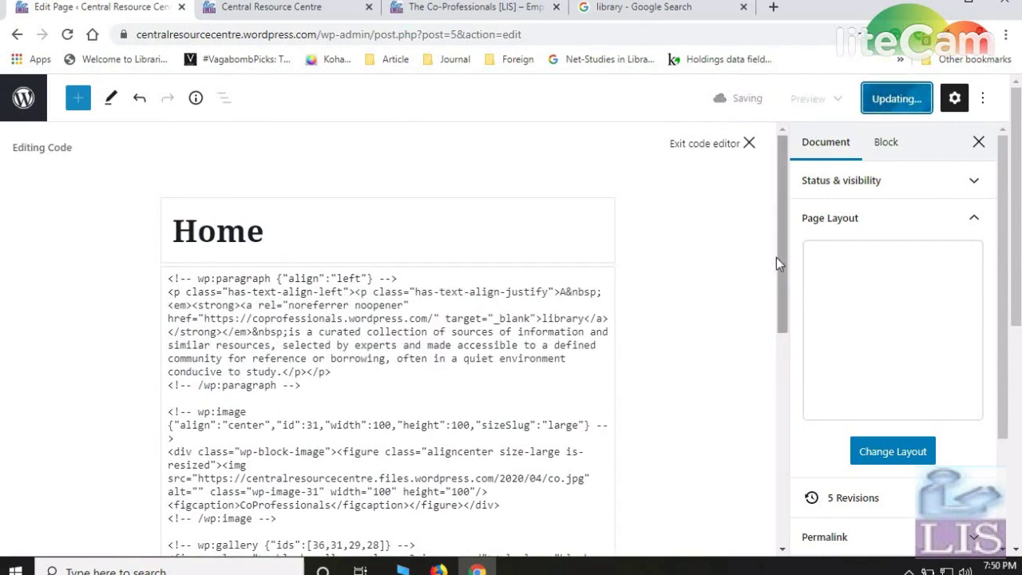
- Switch the Home page back to the visual editor
left_click(982, 98)
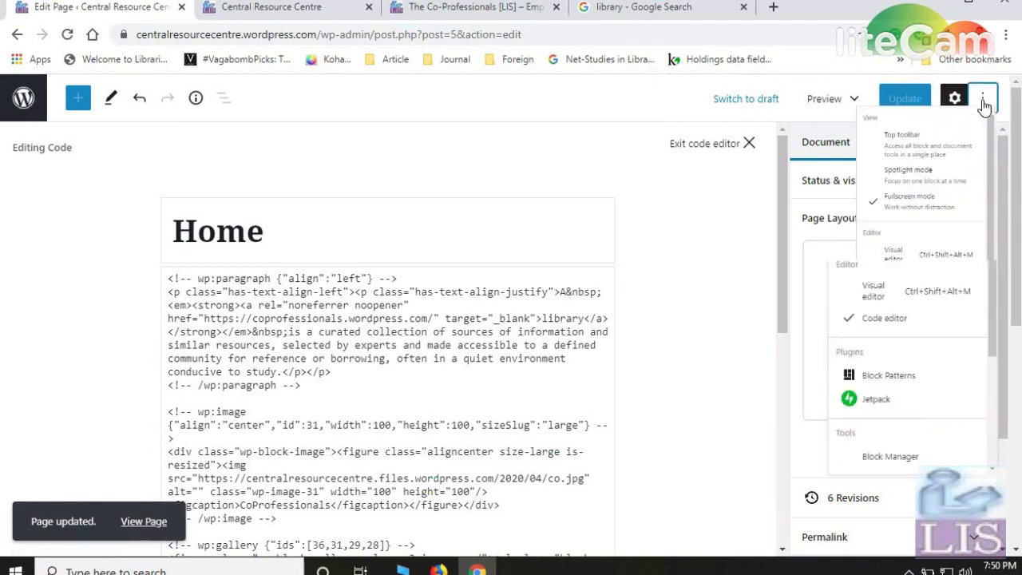
left_click(645, 293)
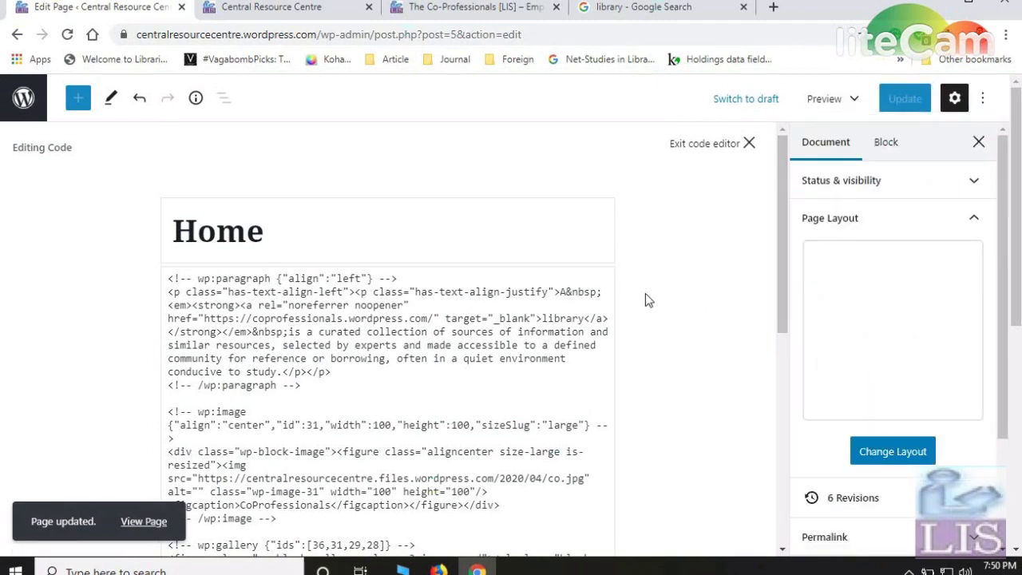
key("ctrl+shift+alt+m")
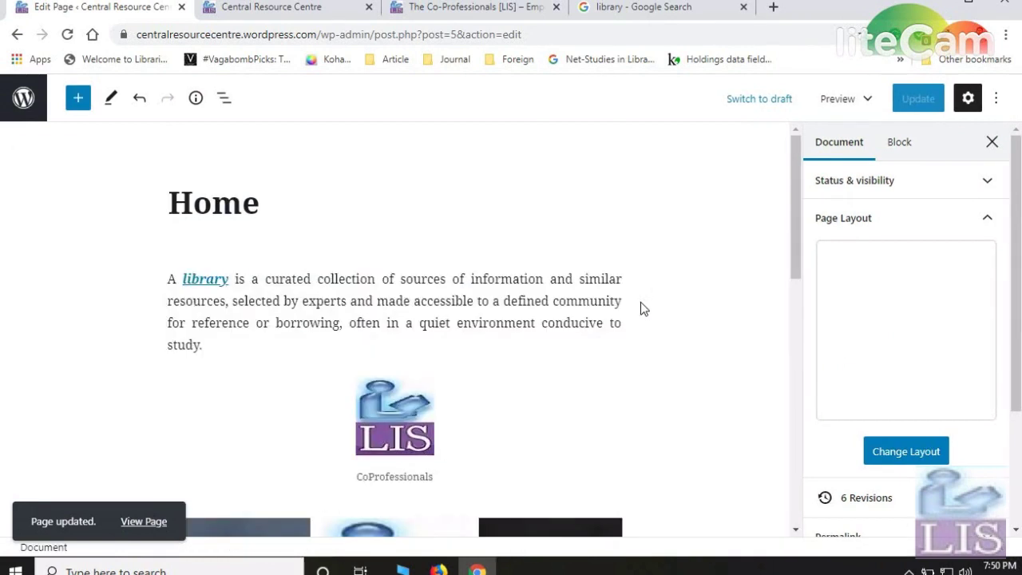